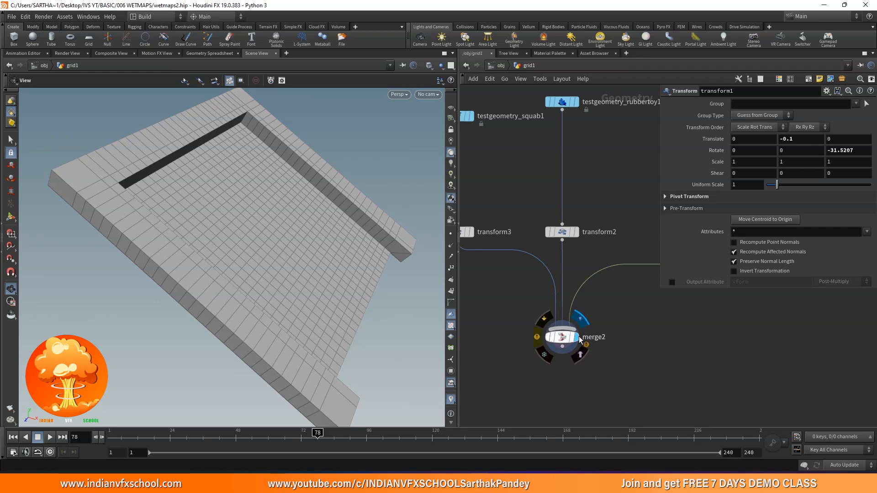
# Step: Display merge2 and disconnect the transform1 branch from it, leaving only the squab and rubber toy branches merged
pyautogui.moveTo(299, 251); pyautogui.dragTo(247, 245)
pyautogui.scroll(-2, 602, 174)
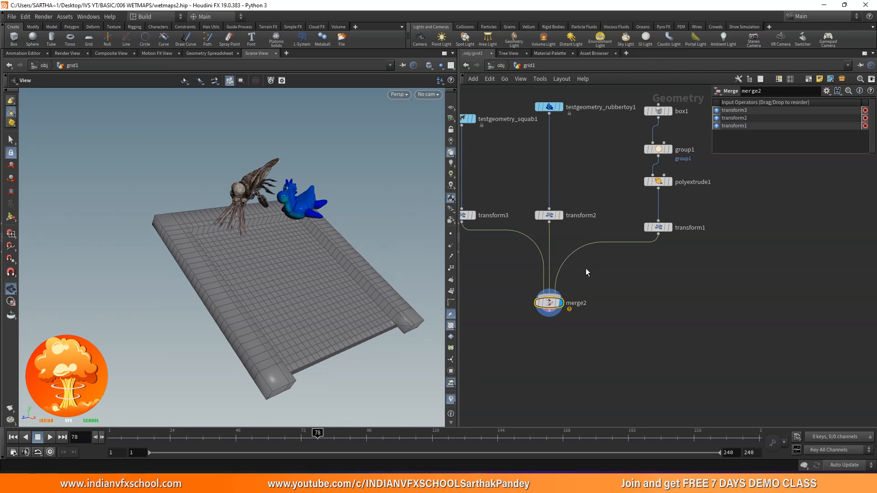
pyautogui.moveTo(590, 268); pyautogui.dragTo(593, 241)
pyautogui.moveTo(603, 300); pyautogui.dragTo(553, 270)
pyautogui.moveTo(279, 214); pyautogui.dragTo(264, 239)
pyautogui.moveTo(263, 239); pyautogui.dragTo(270, 138, button='right')
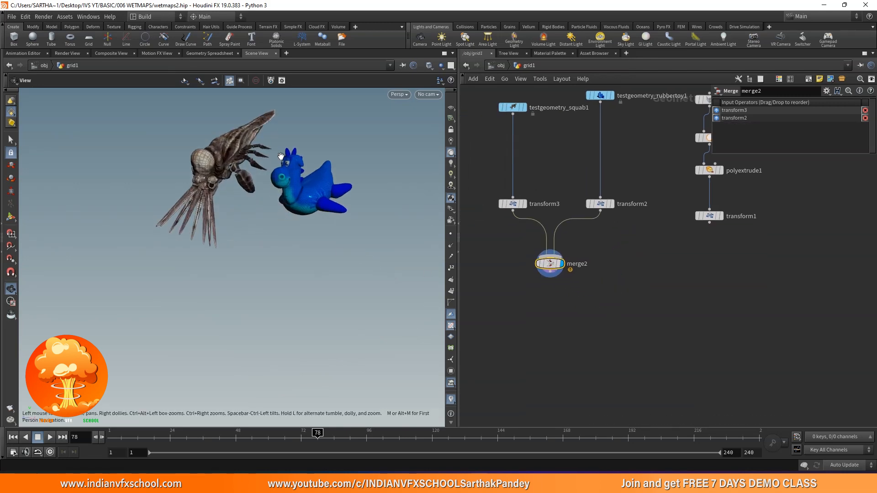
pyautogui.moveTo(270, 138); pyautogui.dragTo(269, 170)
pyautogui.scroll(2, 607, 253)
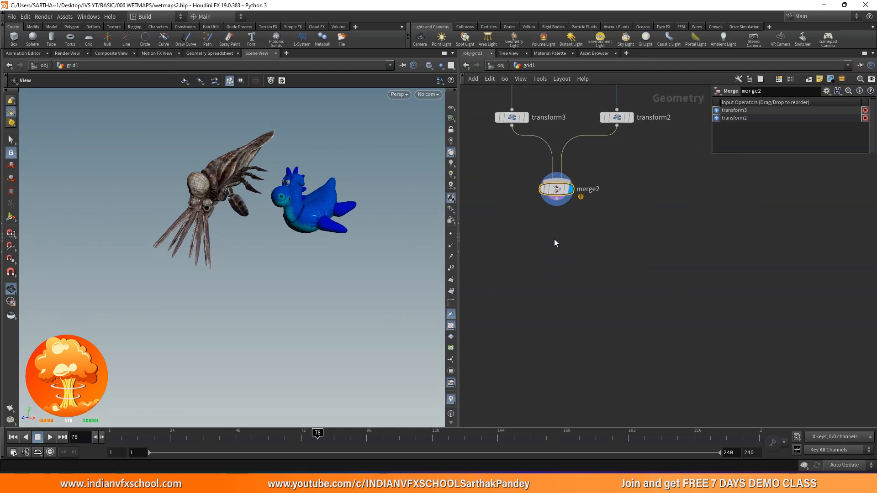
# Step: Add a Vellum Constraints node below merge2, display it, and set its constraint type to Cloth
pyautogui.press('Tab')
pyautogui.write('vellumc')
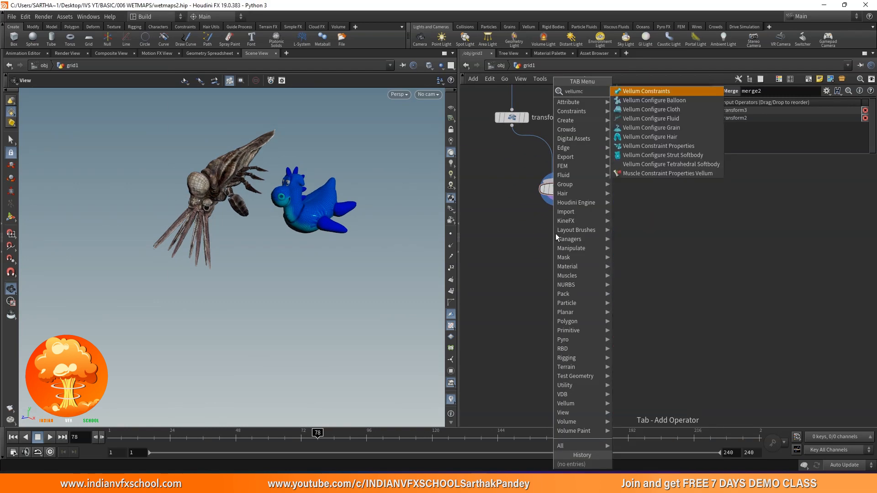
pyautogui.click(671, 91)
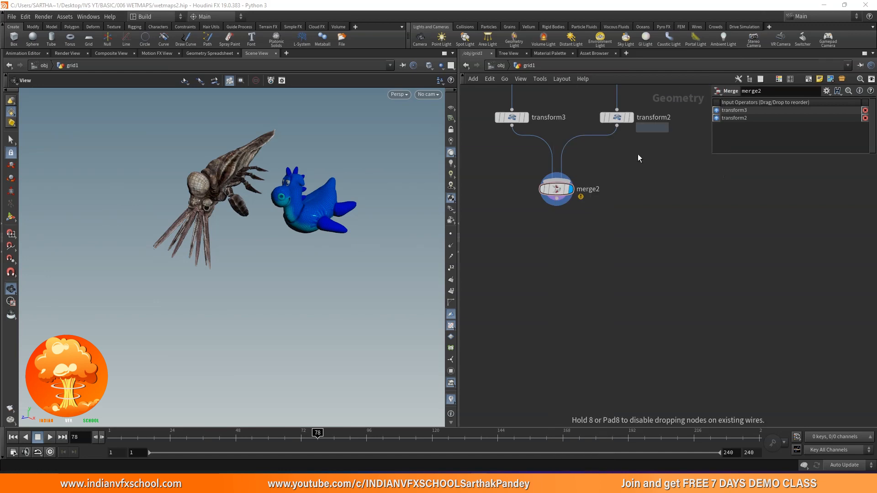
pyautogui.click(557, 252)
pyautogui.scroll(2, 556, 208)
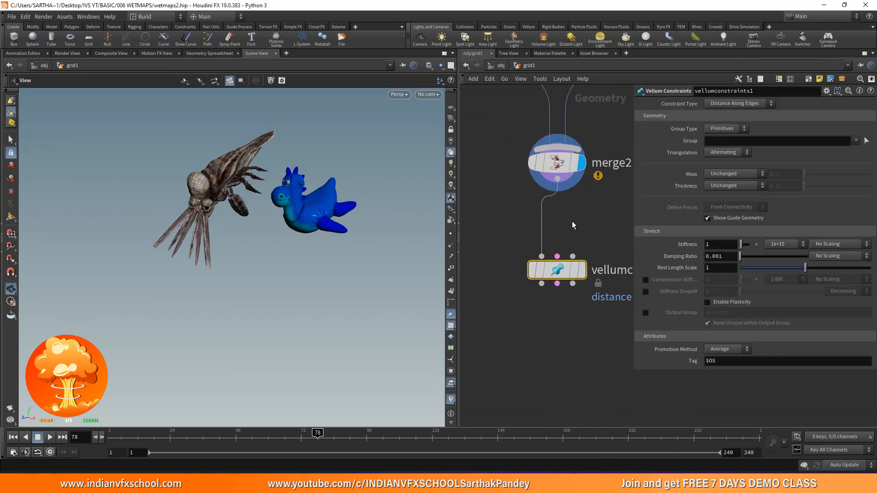
pyautogui.moveTo(572, 222); pyautogui.dragTo(543, 215, button='middle')
pyautogui.click(554, 262)
pyautogui.moveTo(531, 315); pyautogui.dragTo(528, 258, button='middle')
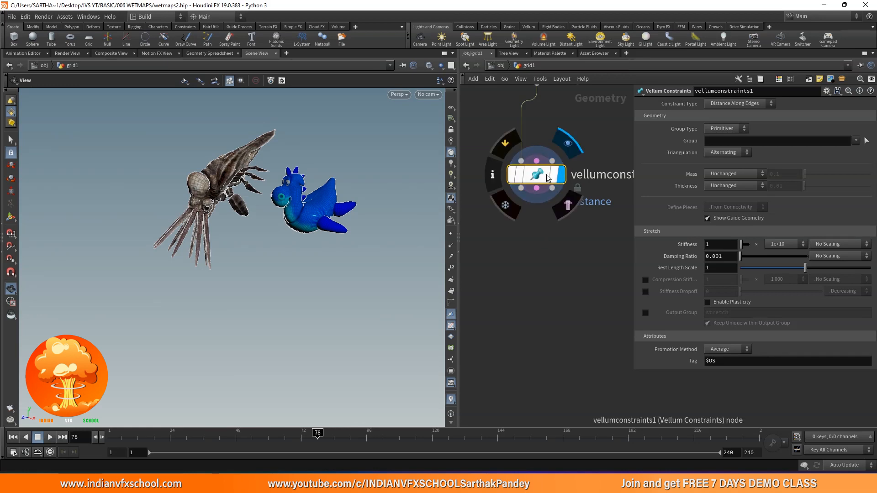
pyautogui.click(737, 104)
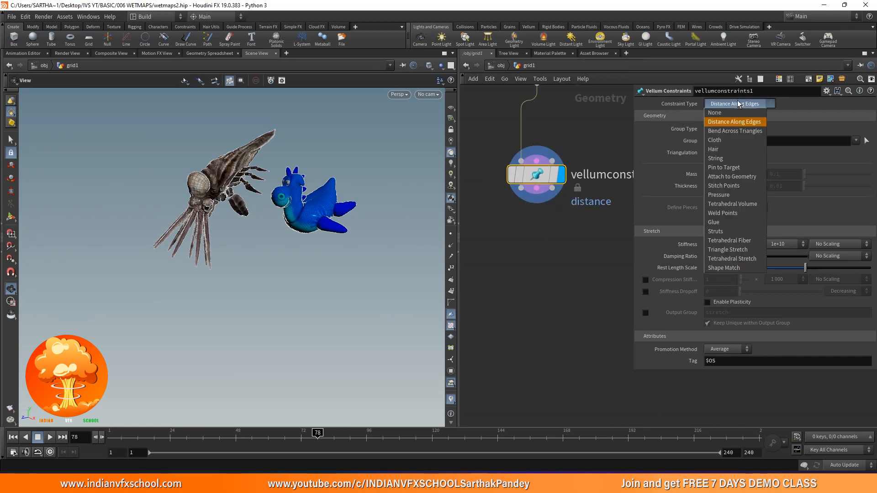
pyautogui.click(731, 140)
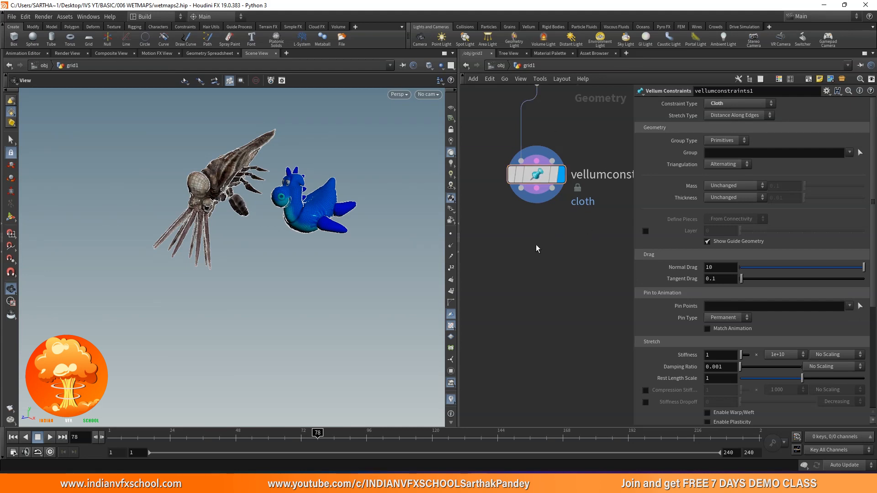
# Step: Add a Vellum Solver fed by all three vellumconstraints1 outputs, display it, and return to frame 1
pyautogui.press('Tab')
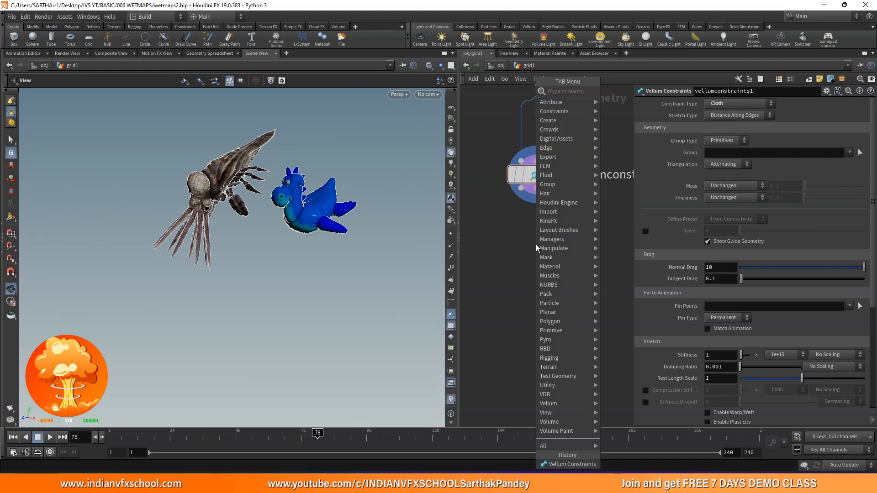
pyautogui.write('ve')
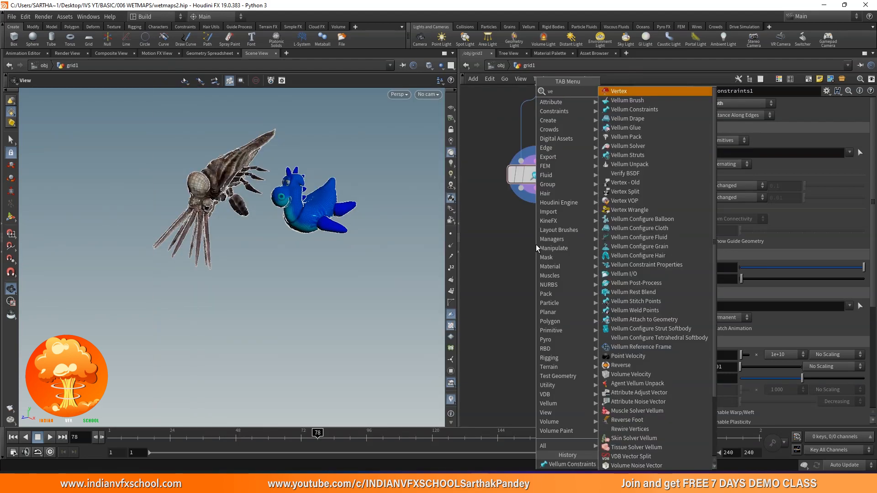
pyautogui.write('ll sol')
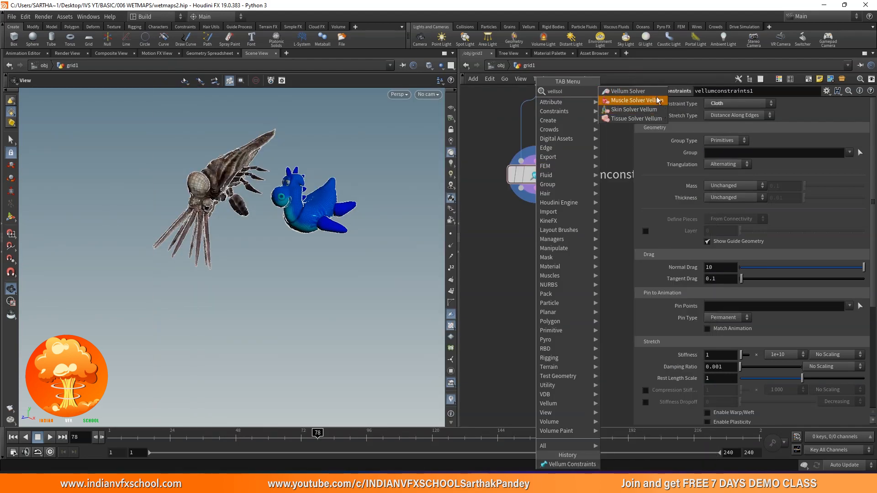
pyautogui.click(623, 93)
pyautogui.click(535, 209)
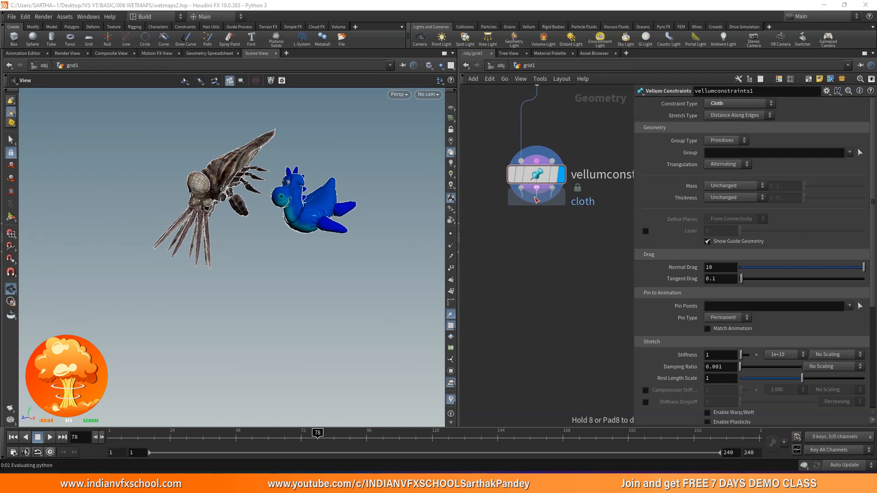
pyautogui.moveTo(544, 232); pyautogui.dragTo(548, 286)
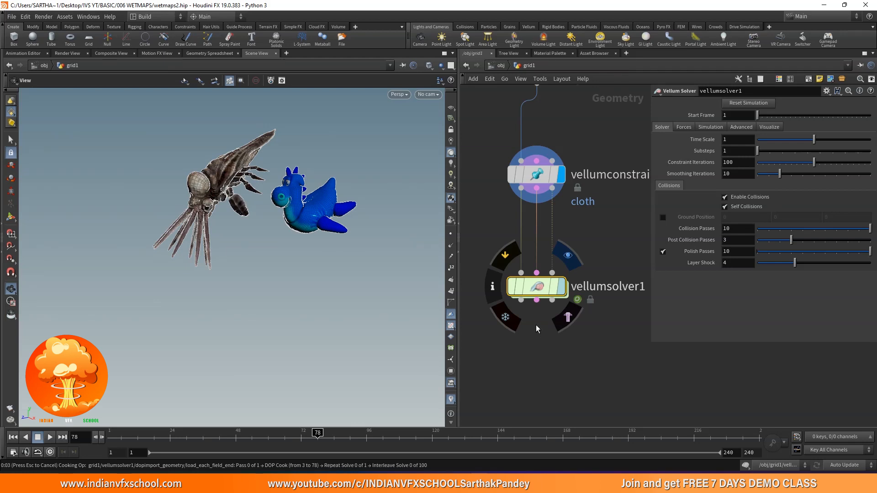
pyautogui.press('Escape')
pyautogui.click(13, 438)
pyautogui.click(863, 365)
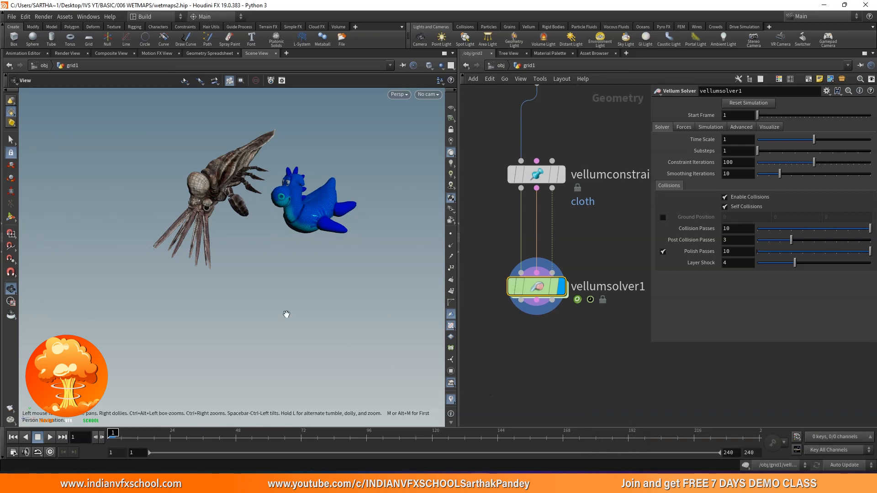
# Step: Connect the output of transform1 to the collision geometry input of vellumconstraints1
pyautogui.moveTo(206, 233); pyautogui.dragTo(204, 309, button='right')
pyautogui.moveTo(204, 309); pyautogui.dragTo(242, 250)
pyautogui.scroll(-3, 548, 219)
pyautogui.scroll(2, 552, 217)
pyautogui.moveTo(526, 247)
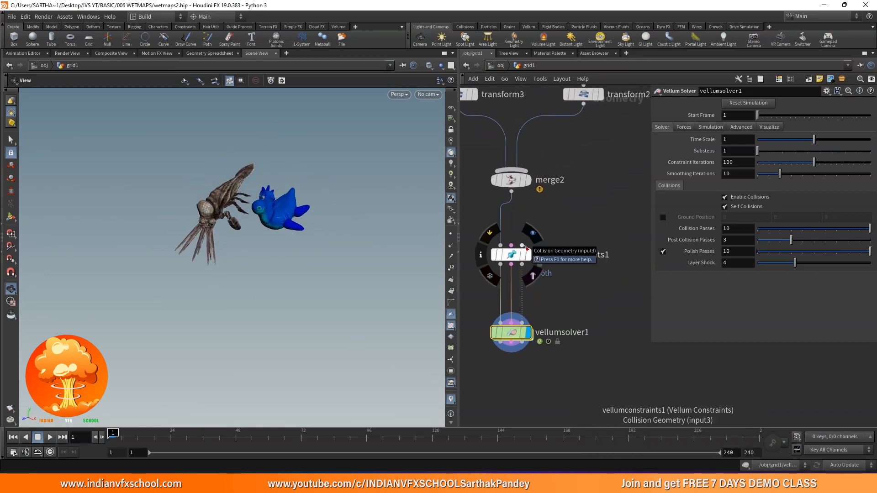
pyautogui.scroll(-4, 526, 247)
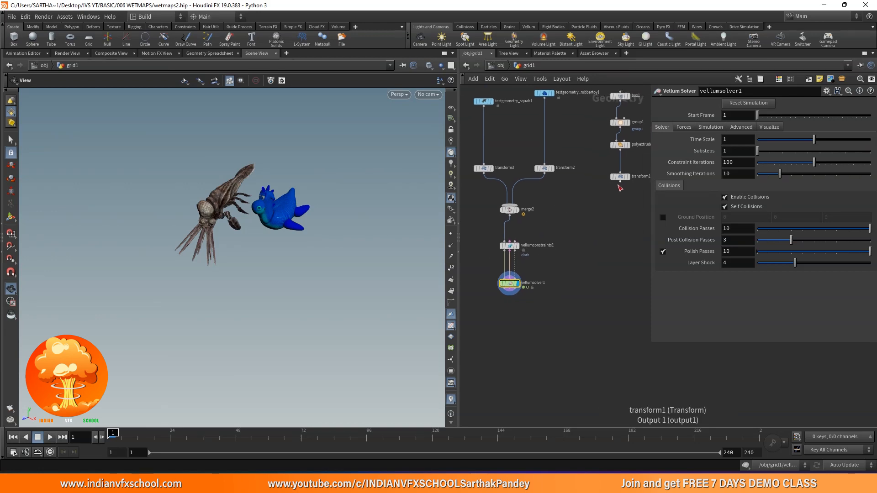
pyautogui.moveTo(522, 247); pyautogui.dragTo(523, 247)
# Step: Play the cloth simulation to examine how the models fall onto the tray, and scrub back to frame 10
pyautogui.moveTo(552, 230); pyautogui.dragTo(579, 217, button='middle')
pyautogui.moveTo(287, 270); pyautogui.dragTo(268, 238)
pyautogui.scroll(3, 235, 226)
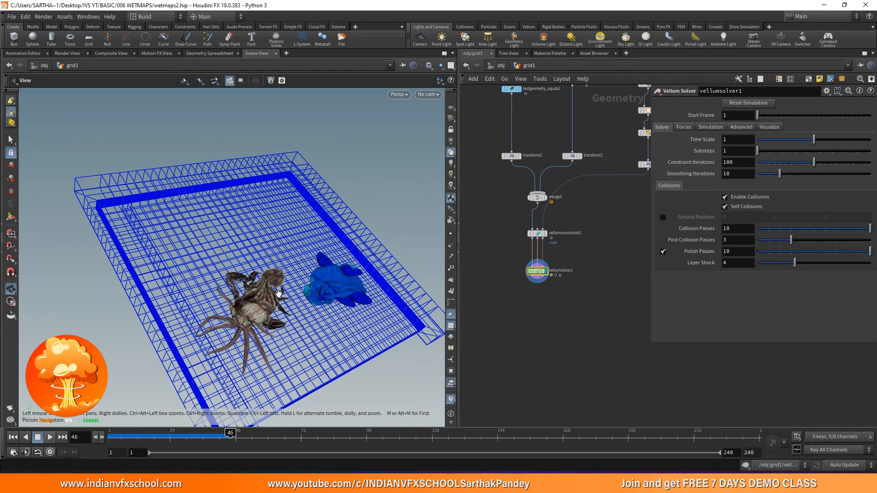
pyautogui.scroll(5, 278, 268)
pyautogui.moveTo(115, 434)
pyautogui.mouseDown()
pyautogui.moveTo(192, 432)
pyautogui.moveTo(132, 433)
pyautogui.mouseUp()
pyautogui.moveTo(165, 329); pyautogui.dragTo(202, 289)
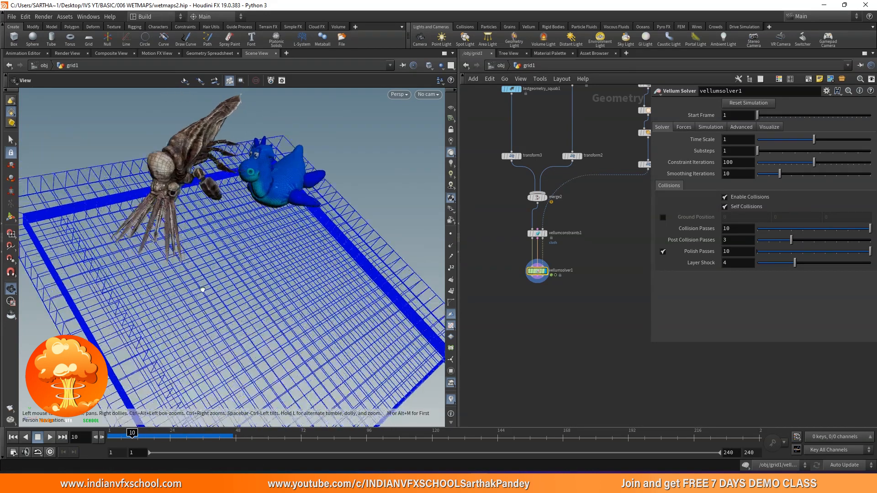
# Step: Add a Null node fed by the constraint geometry output of vellumconstraints1 and display it to inspect the constraints
pyautogui.scroll(5, 498, 256)
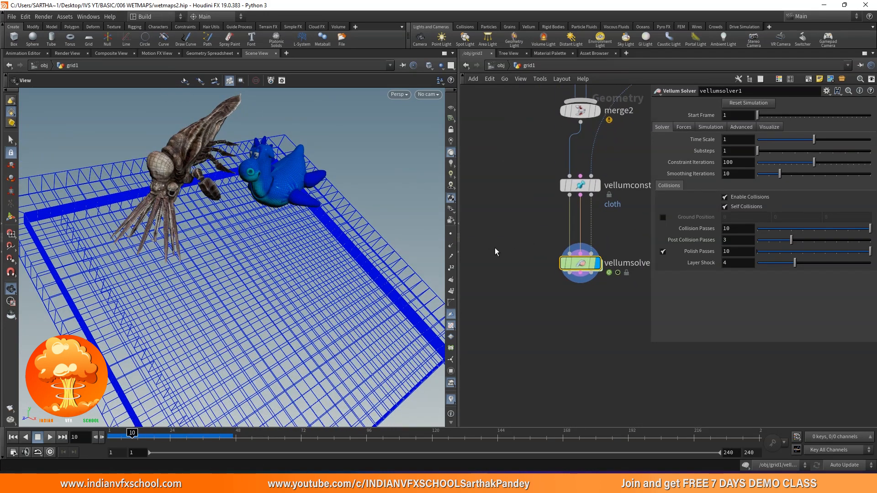
pyautogui.press('Tab')
pyautogui.write('null')
pyautogui.press('Return')
pyautogui.click(495, 248)
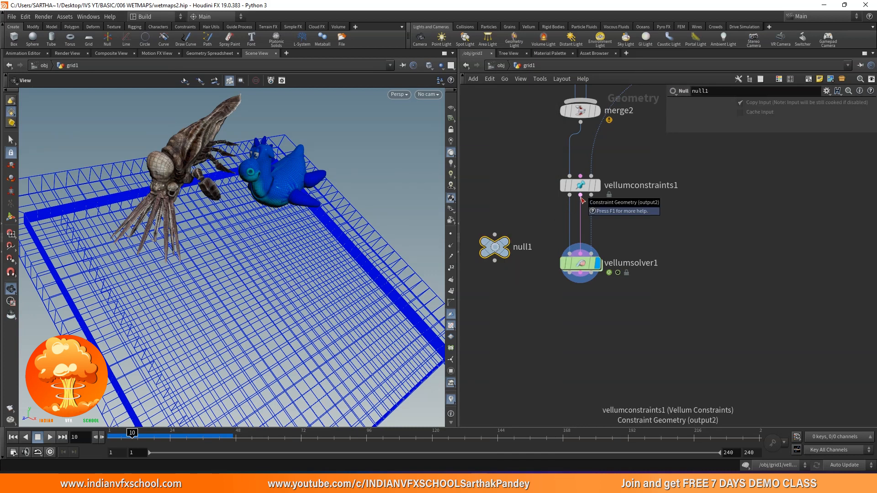
pyautogui.moveTo(580, 195); pyautogui.dragTo(525, 220)
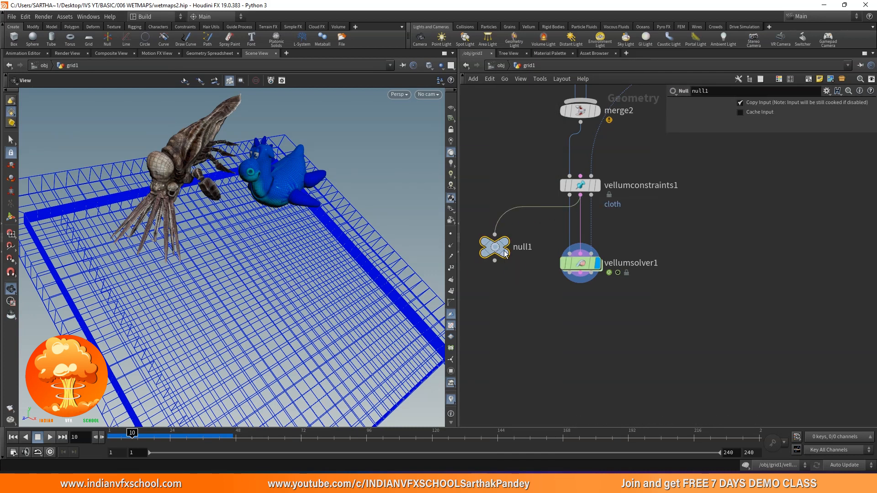
pyautogui.click(504, 251)
pyautogui.scroll(5, 248, 169)
pyautogui.scroll(10, 254, 156)
pyautogui.moveTo(286, 146); pyautogui.dragTo(231, 268, button='middle')
pyautogui.moveTo(232, 268); pyautogui.dragTo(275, 190)
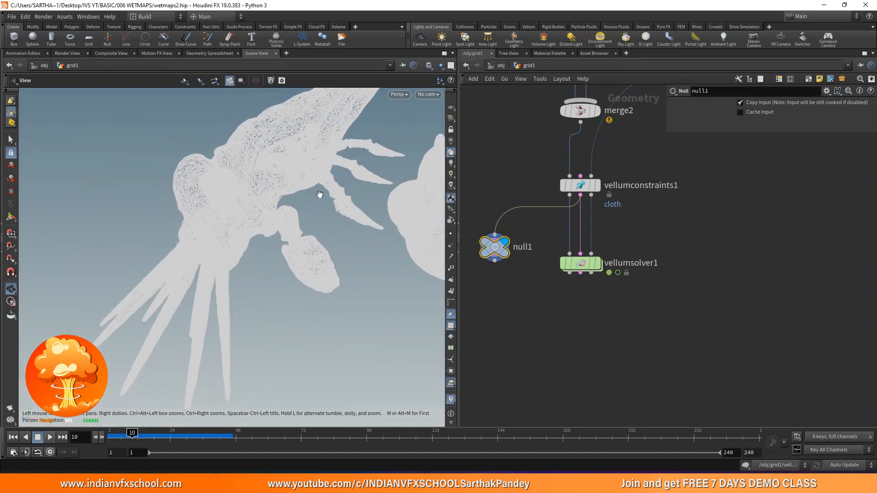
# Step: Display the Vellum Solver again and insert a second Vellum Constraints node between vellumconstraints1 and the solver
pyautogui.click(601, 244)
pyautogui.moveTo(648, 205); pyautogui.dragTo(648, 181, button='middle')
pyautogui.moveTo(586, 246); pyautogui.dragTo(584, 341)
pyautogui.press('Tab')
pyautogui.write('vell con')
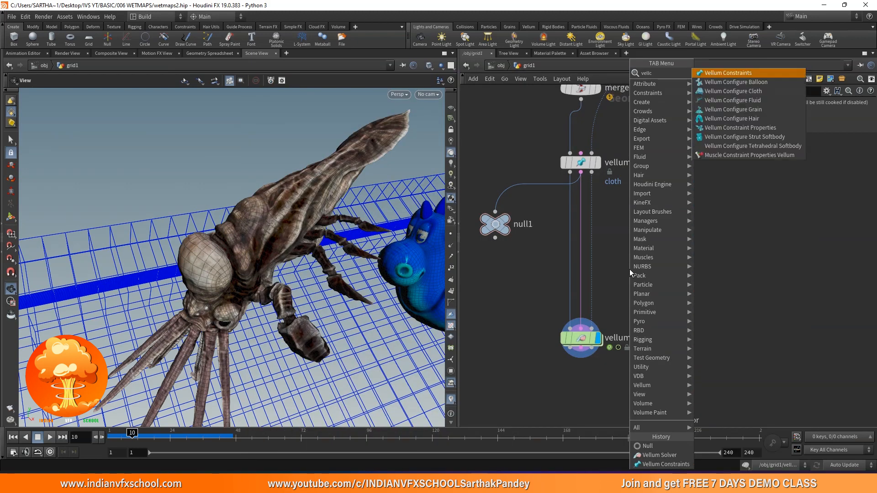
pyautogui.click(720, 74)
pyautogui.click(615, 260)
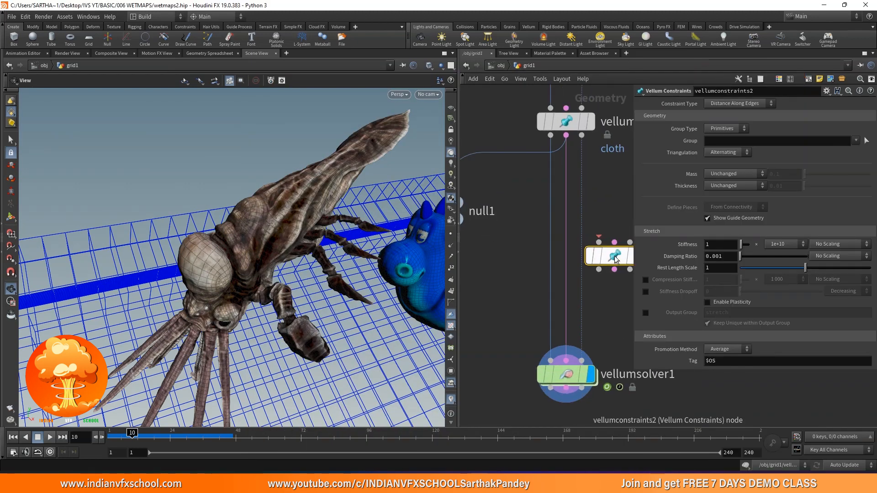
pyautogui.moveTo(614, 259); pyautogui.dragTo(564, 242)
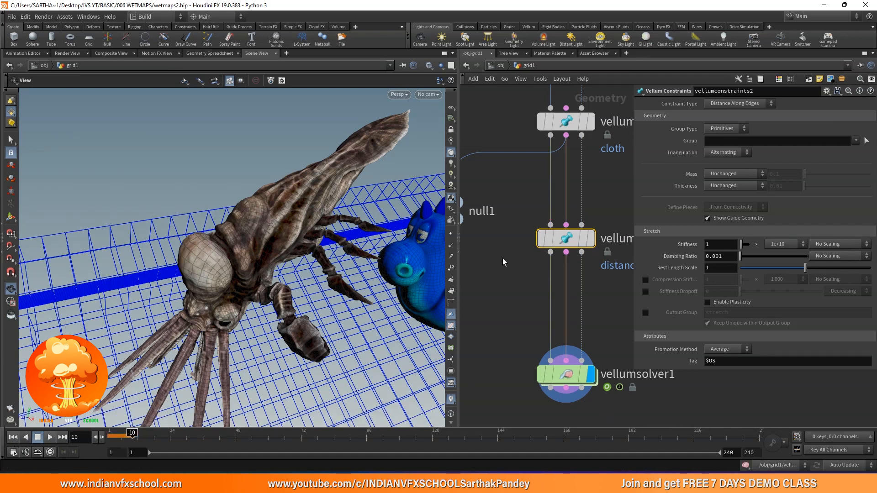
# Step: Set the constraint type of vellumconstraints2 to Struts
pyautogui.scroll(-1, 506, 256)
pyautogui.moveTo(506, 257); pyautogui.dragTo(507, 217, button='middle')
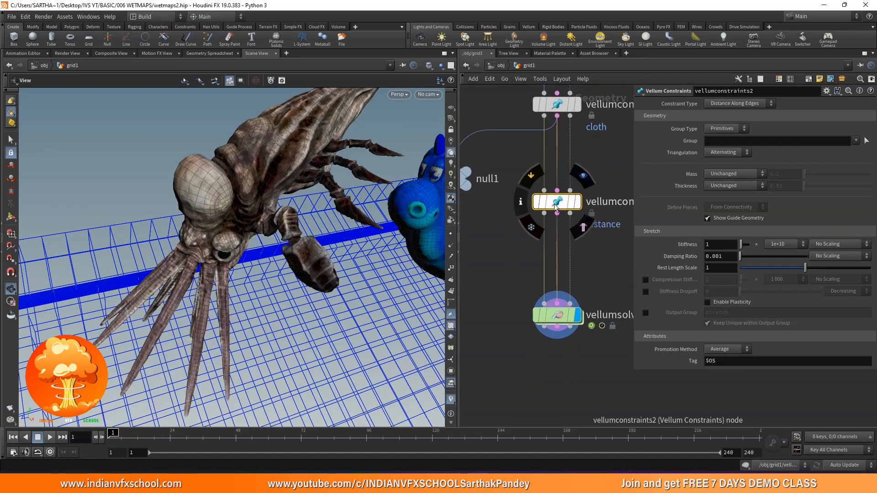
pyautogui.click(728, 103)
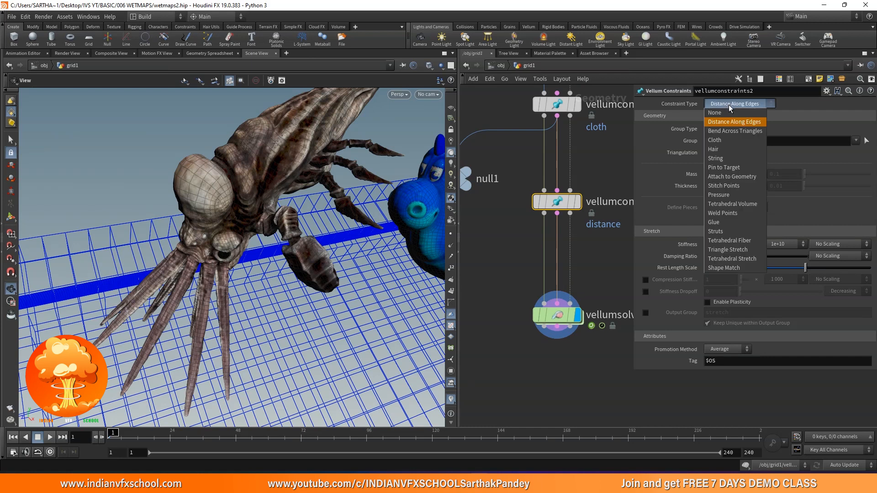
pyautogui.click(729, 232)
# Step: Rewire null1 to the constraint geometry output of vellumconstraints2 and display it to inspect the struts
pyautogui.scroll(-2, 519, 260)
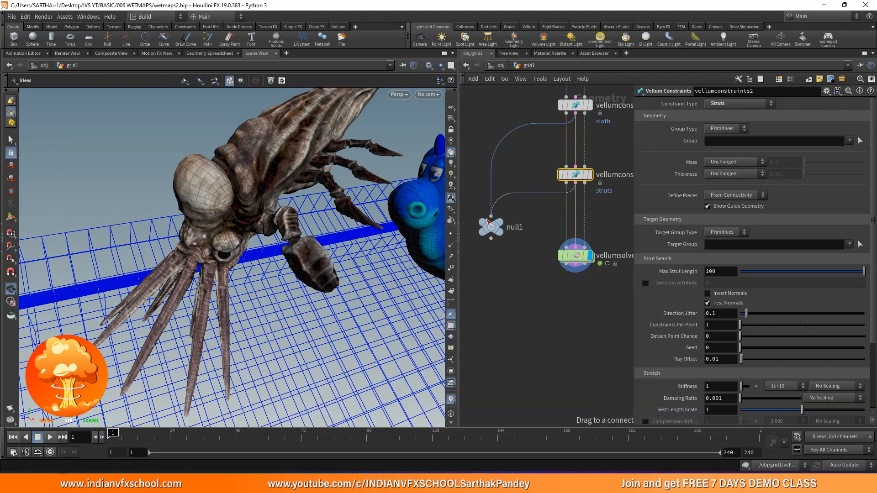
pyautogui.click(503, 227)
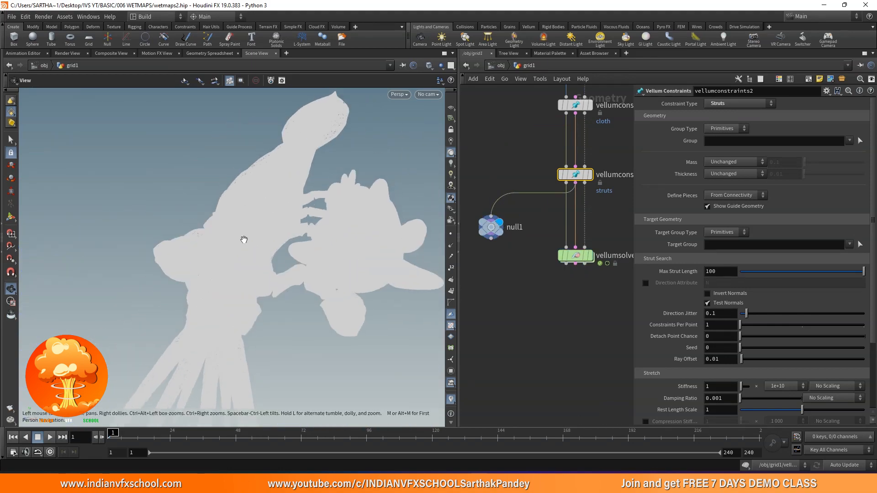
pyautogui.moveTo(233, 239); pyautogui.dragTo(346, 156, button='middle')
pyautogui.moveTo(345, 157); pyautogui.dragTo(293, 201)
# Step: Shrink the floating parameter pane, display vellumsolver1, and open its parameters
pyautogui.moveTo(633, 428); pyautogui.dragTo(688, 315)
pyautogui.scroll(2, 599, 329)
pyautogui.click(589, 237)
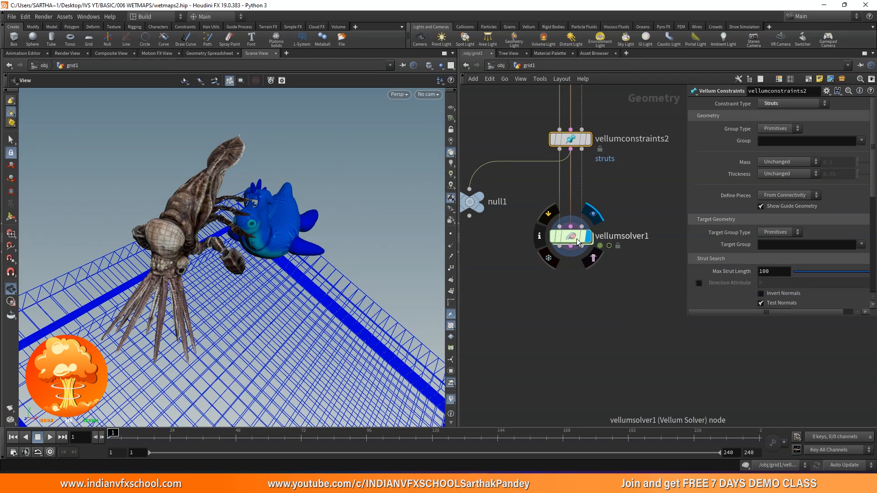
pyautogui.click(571, 236)
# Step: Turn off Show Collision in the Vellum Solver's visualization settings and play the simulation
pyautogui.moveTo(219, 237); pyautogui.dragTo(393, 232)
pyautogui.scroll(2, 568, 241)
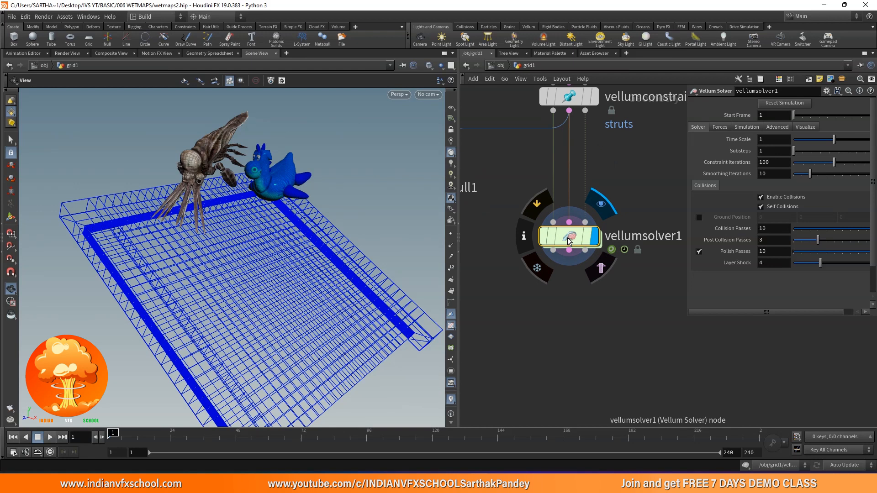
pyautogui.click(804, 128)
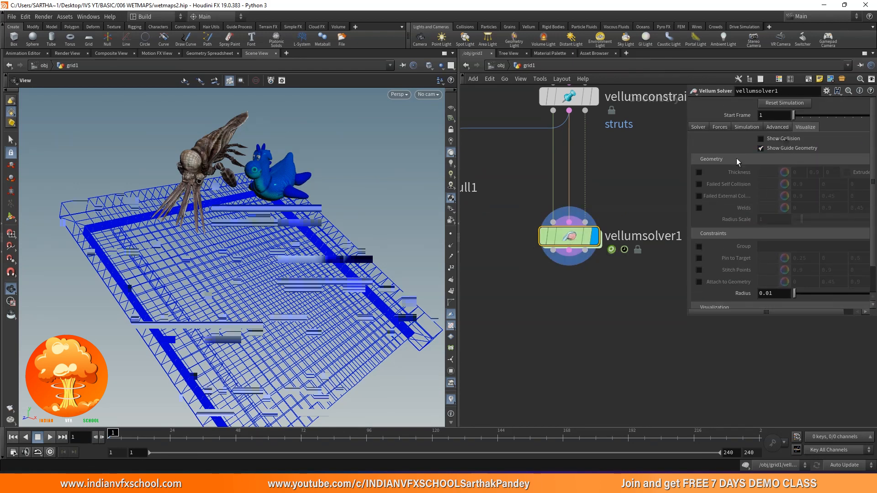
pyautogui.click(783, 140)
pyautogui.moveTo(331, 248); pyautogui.dragTo(299, 231)
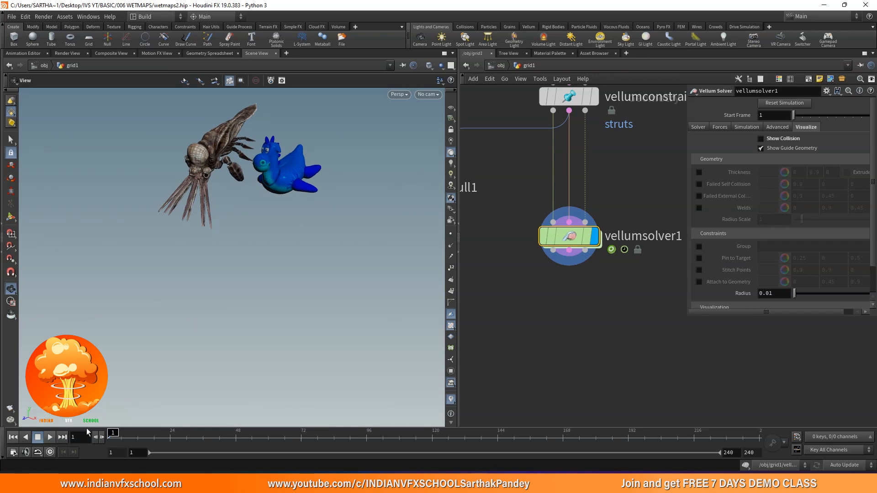
pyautogui.click(50, 437)
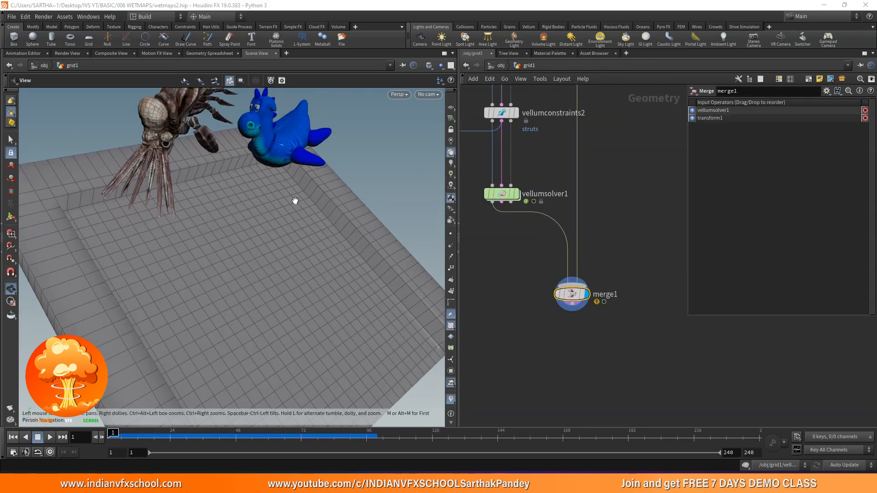
# Step: Display vellumsolver1 on its own, and switch back to merge1 to view the objects together with the tray
pyautogui.moveTo(281, 244); pyautogui.dragTo(274, 215)
pyautogui.scroll(3, 525, 218)
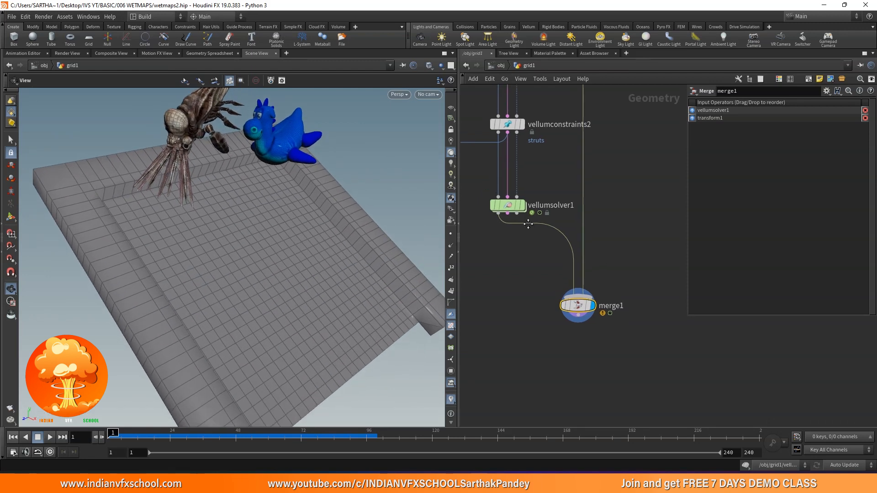
pyautogui.click(529, 214)
pyautogui.scroll(-2, 525, 218)
pyautogui.scroll(1, 555, 247)
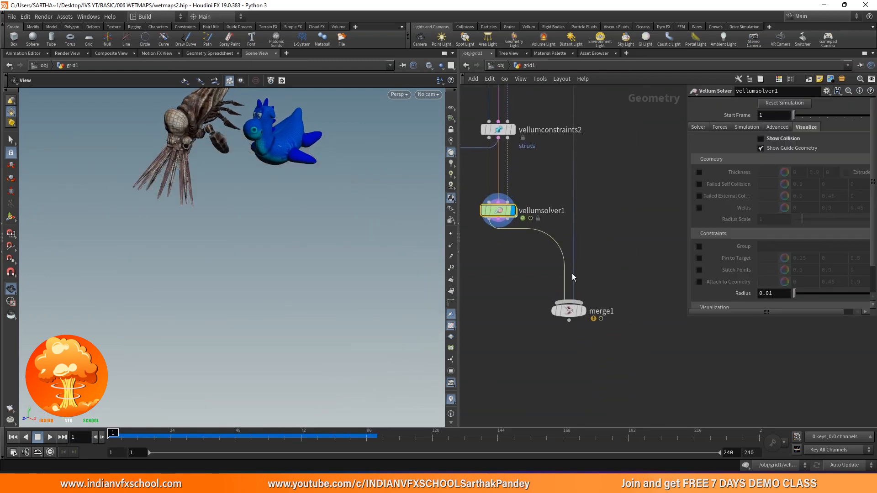
pyautogui.click(584, 315)
pyautogui.scroll(-2, 557, 296)
pyautogui.moveTo(557, 296); pyautogui.dragTo(571, 238, button='middle')
# Step: Scrub through the early frames of the merged simulation to inspect the fall, and return to frame 1
pyautogui.moveTo(117, 437); pyautogui.dragTo(187, 437)
pyautogui.scroll(10, 165, 221)
pyautogui.scroll(-5, 178, 233)
pyautogui.moveTo(160, 437); pyautogui.dragTo(110, 412)
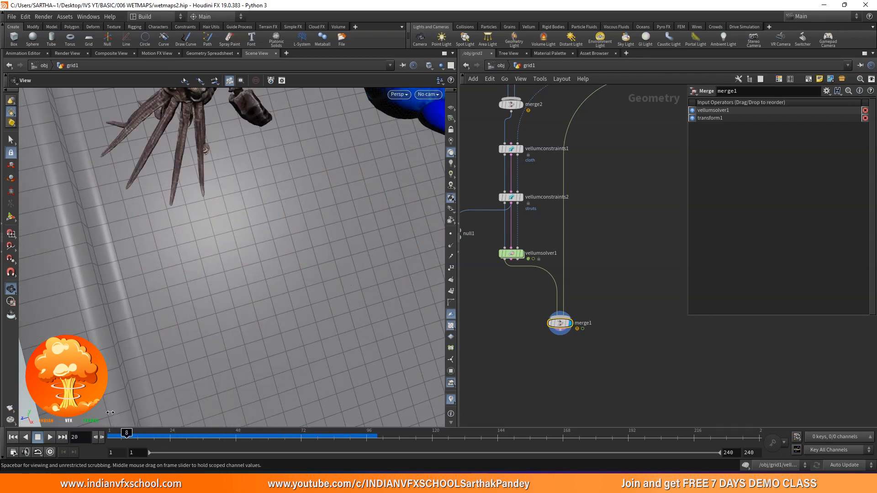
pyautogui.moveTo(182, 260); pyautogui.dragTo(221, 246)
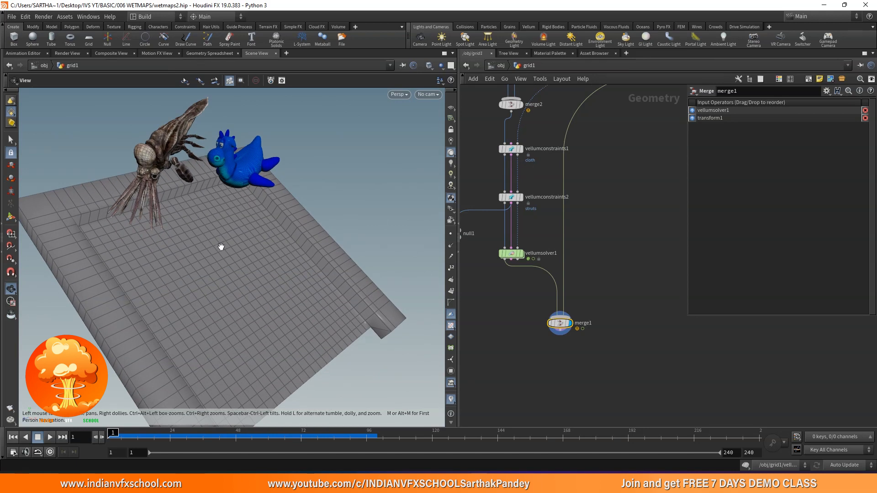
pyautogui.scroll(5, 221, 247)
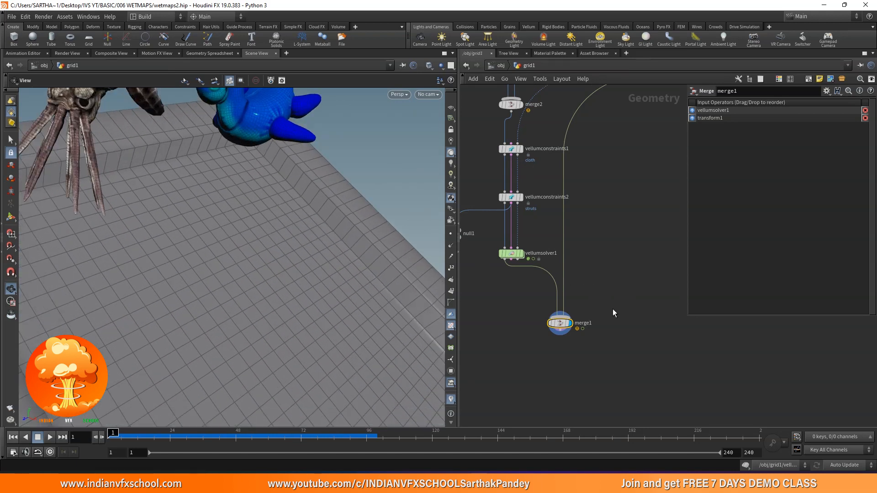
# Step: Disconnect merge1 from its inputs, move it out of the chain, and display vellumsolver1
pyautogui.moveTo(564, 244); pyautogui.dragTo(589, 284)
pyautogui.moveTo(560, 323); pyautogui.dragTo(609, 287)
pyautogui.scroll(4, 594, 265)
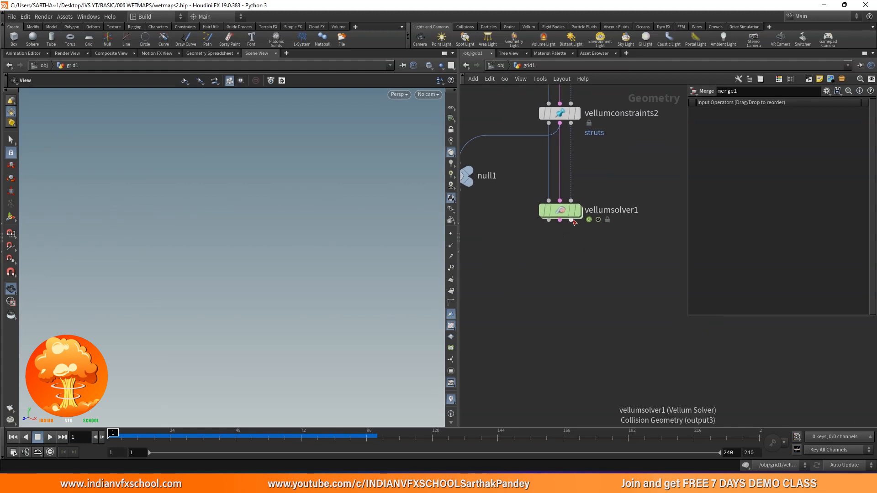
pyautogui.click(578, 210)
pyautogui.moveTo(216, 165); pyautogui.dragTo(274, 227)
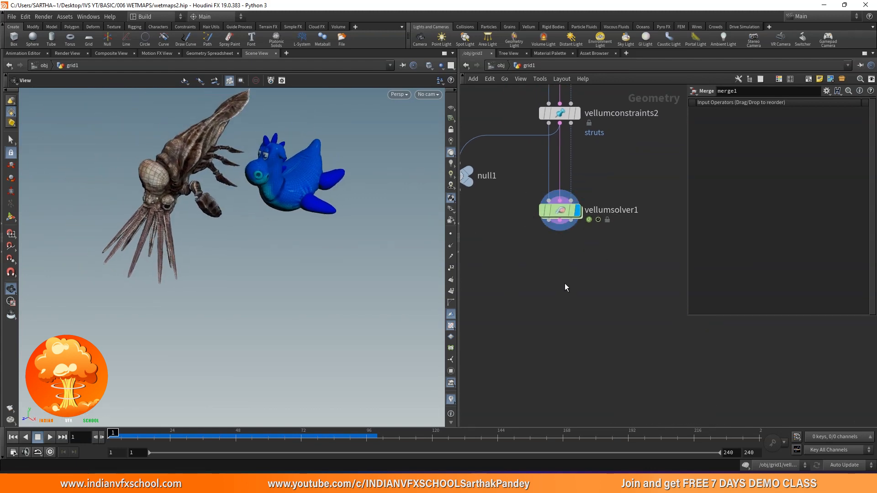
# Step: Add a File Cache node connected to the geometry output of vellumsolver1
pyautogui.scroll(2, 542, 247)
pyautogui.press('Tab')
pyautogui.write('f')
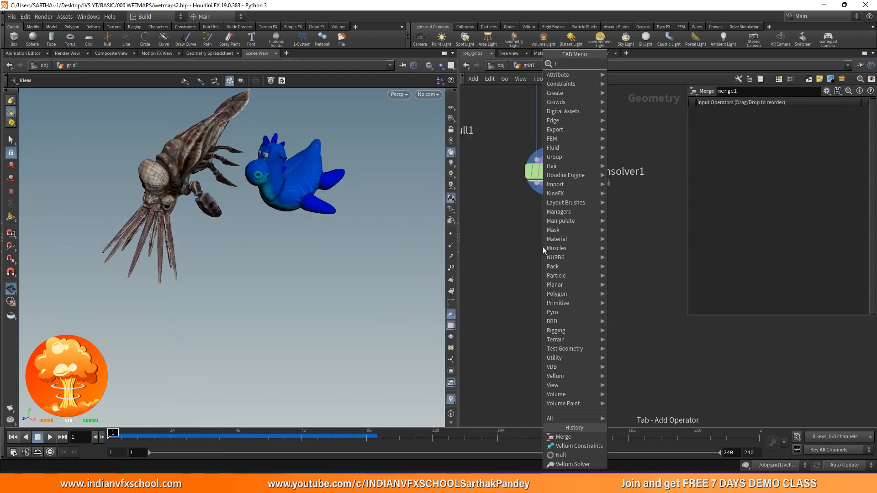
pyautogui.write('ilec')
pyautogui.press('Return')
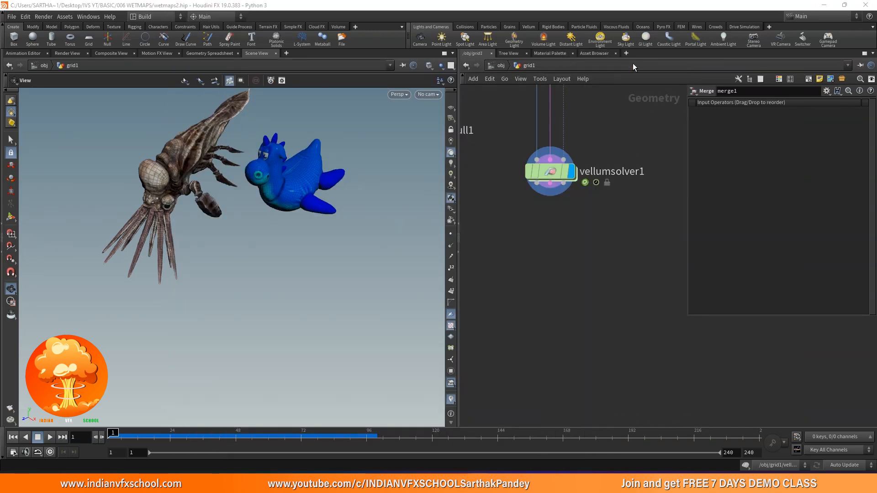
pyautogui.click(550, 262)
pyautogui.moveTo(549, 272); pyautogui.dragTo(545, 320)
pyautogui.moveTo(544, 320); pyautogui.dragTo(570, 267, button='middle')
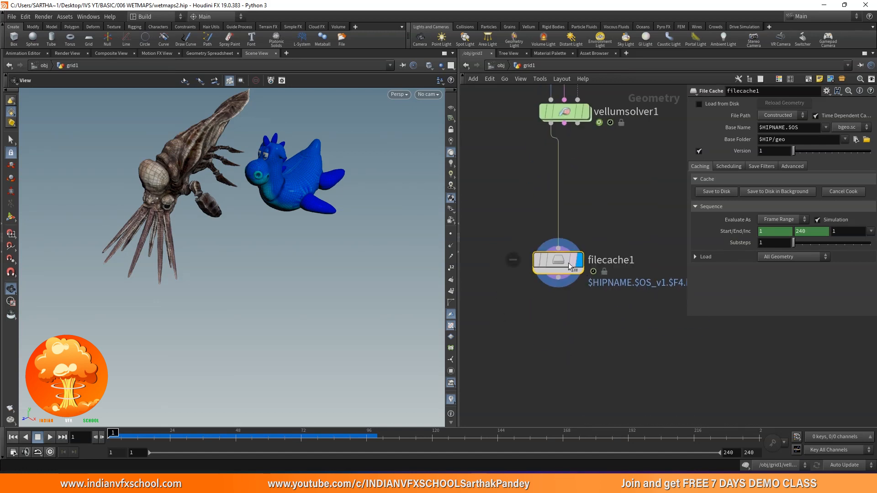
# Step: Inspect the attributes in filecache1's node info, and move filecache1 further below vellumsolver1 to make room
pyautogui.click(521, 261)
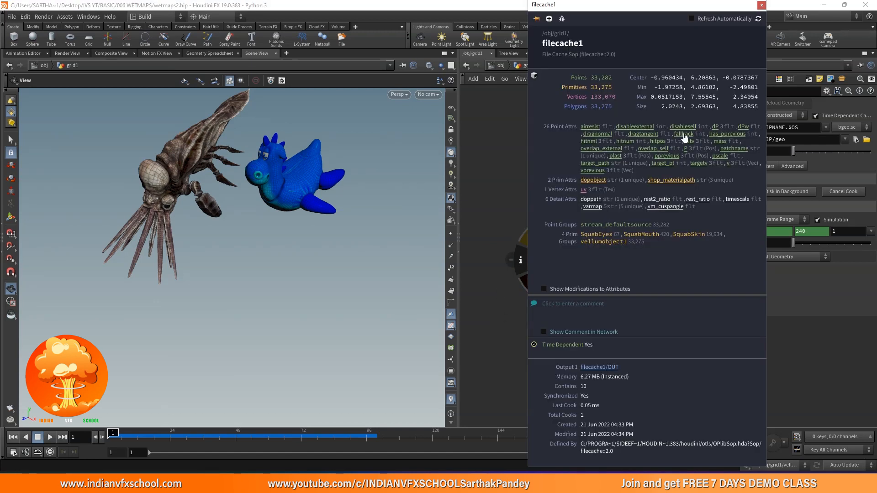
pyautogui.click(504, 193)
pyautogui.moveTo(596, 219); pyautogui.dragTo(592, 248, button='middle')
pyautogui.moveTo(555, 292); pyautogui.dragTo(551, 319)
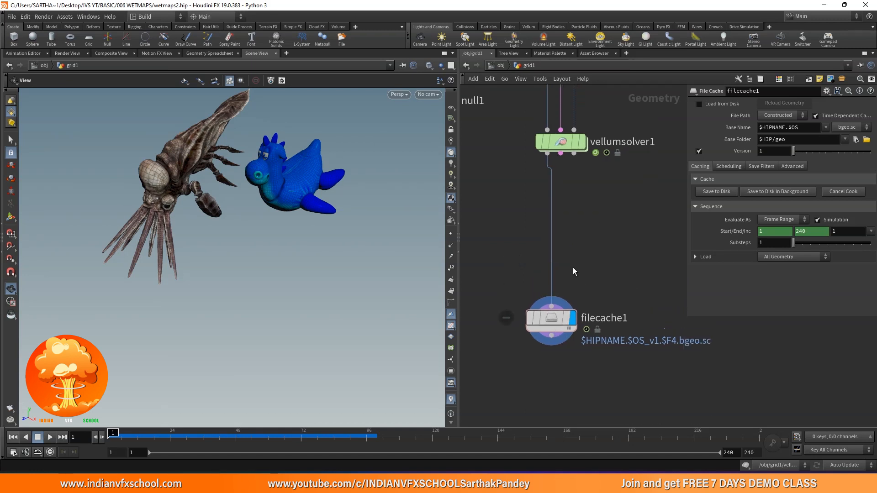
# Step: Insert an Attribute Delete node between vellumsolver1 and filecache1 and display it
pyautogui.press('Tab')
pyautogui.write('attrde')
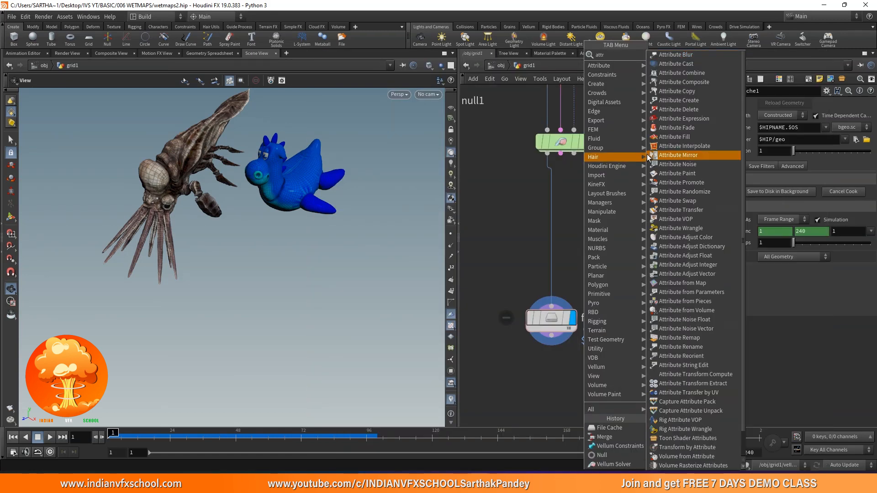
pyautogui.click(684, 55)
pyautogui.click(568, 195)
pyautogui.scroll(4, 568, 196)
pyautogui.moveTo(570, 198); pyautogui.dragTo(532, 242)
pyautogui.press('r')
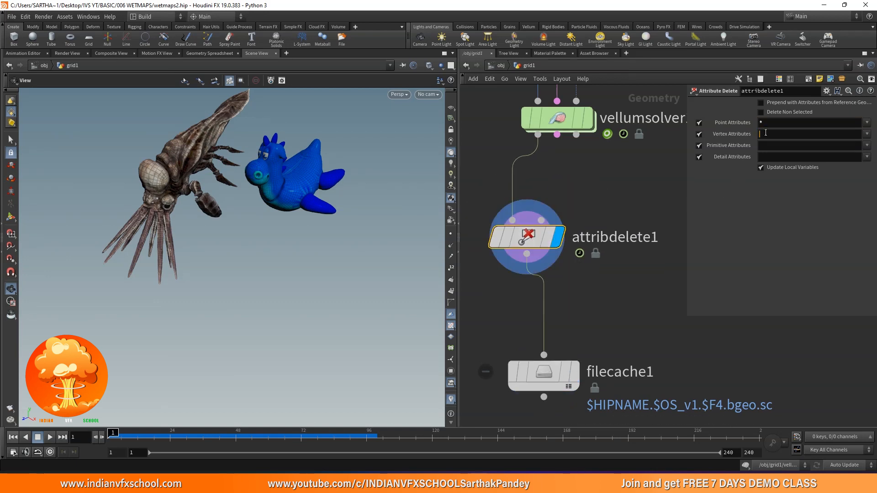
# Step: Set the point, vertex, primitive and detail attributes of attribdelete1 to * so all attributes are removed
pyautogui.write('*')
pyautogui.click(766, 156)
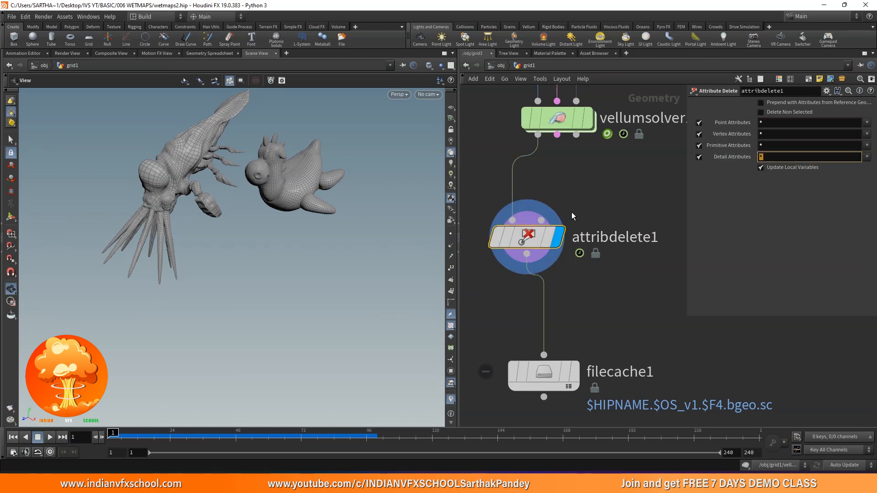
pyautogui.scroll(-2, 572, 212)
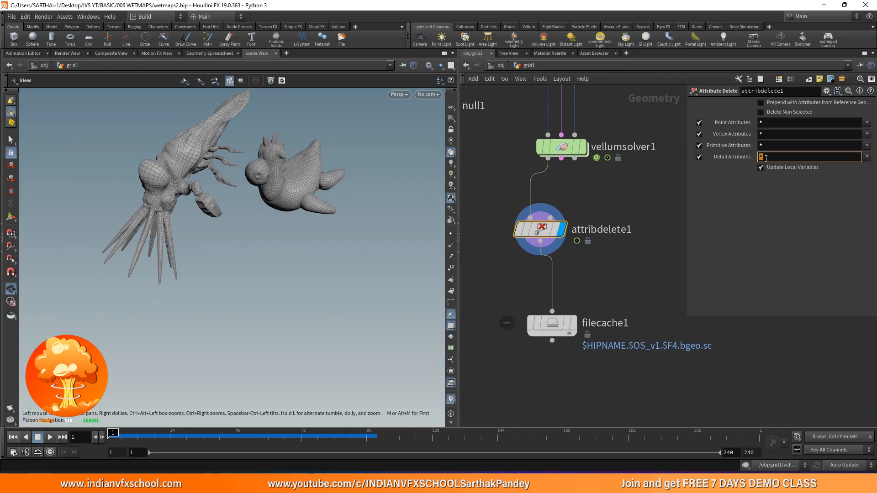
# Step: Set attribdelete1's Point Attributes to * ^v to keep velocity, and check the remaining attributes in the node info
pyautogui.click(778, 123)
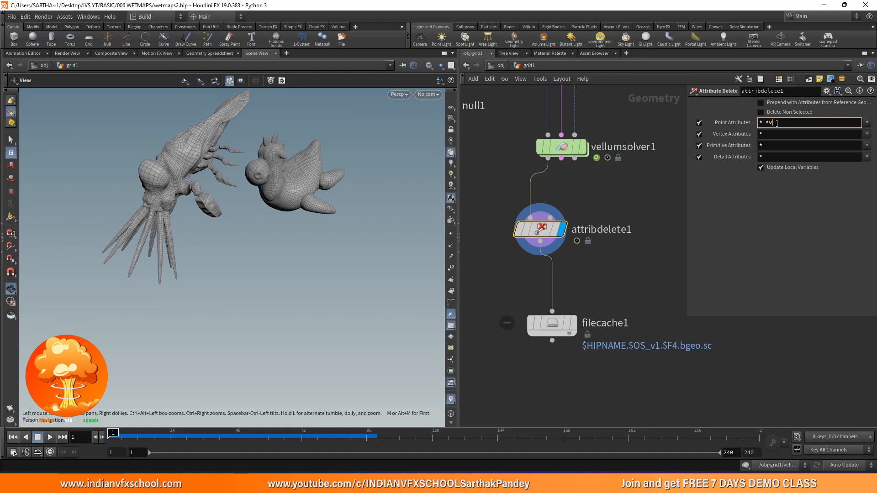
pyautogui.press('Return')
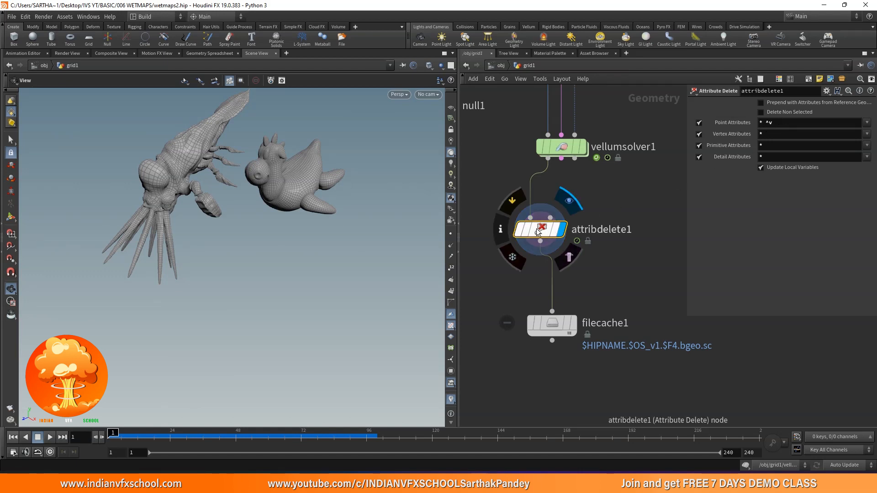
pyautogui.click(500, 228)
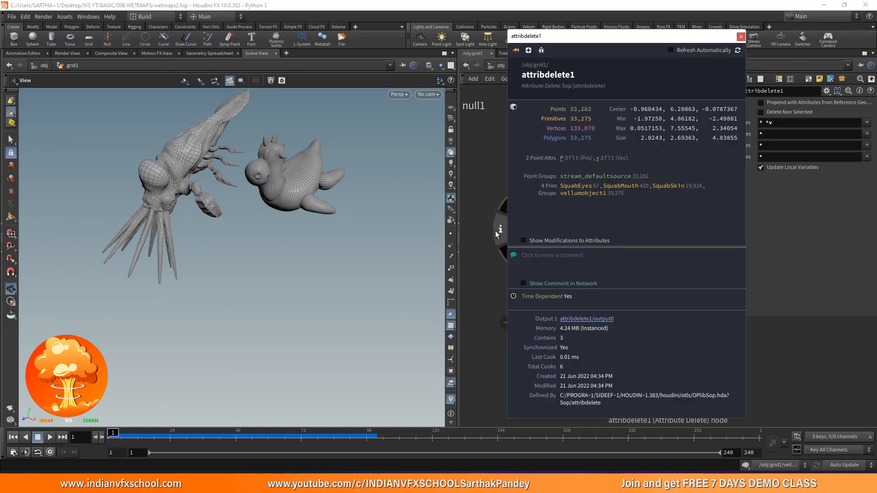
# Step: Remove the ^v exception from attribdelete1's Point Attributes, leaving only *
pyautogui.click(786, 124)
pyautogui.press('BackSpace')
pyautogui.press('Return')
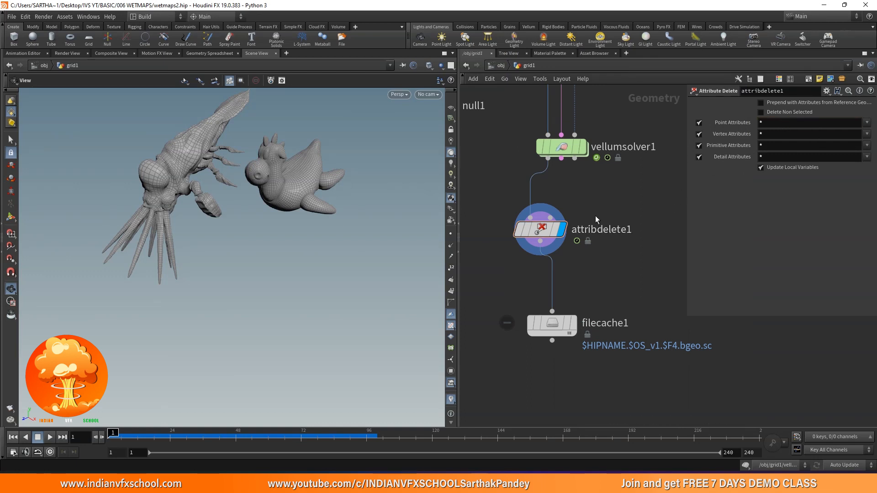
# Step: Display filecache1 directly below attribdelete1 and set its File Path mode to Explicit
pyautogui.moveTo(596, 215); pyautogui.dragTo(583, 184, button='middle')
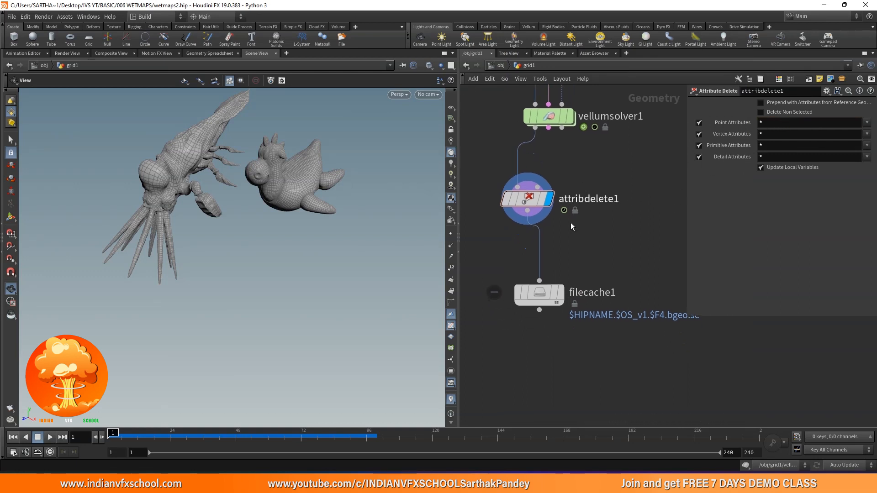
pyautogui.click(560, 293)
pyautogui.moveTo(555, 291); pyautogui.dragTo(543, 296)
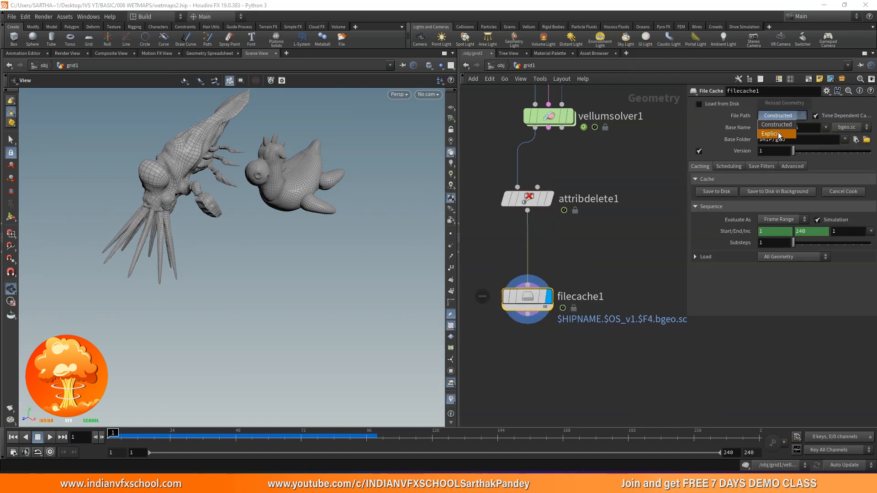
pyautogui.click(777, 133)
# Step: Browse for filecache1's geometry file location and create a new folder named wetmap on the Desktop
pyautogui.click(855, 128)
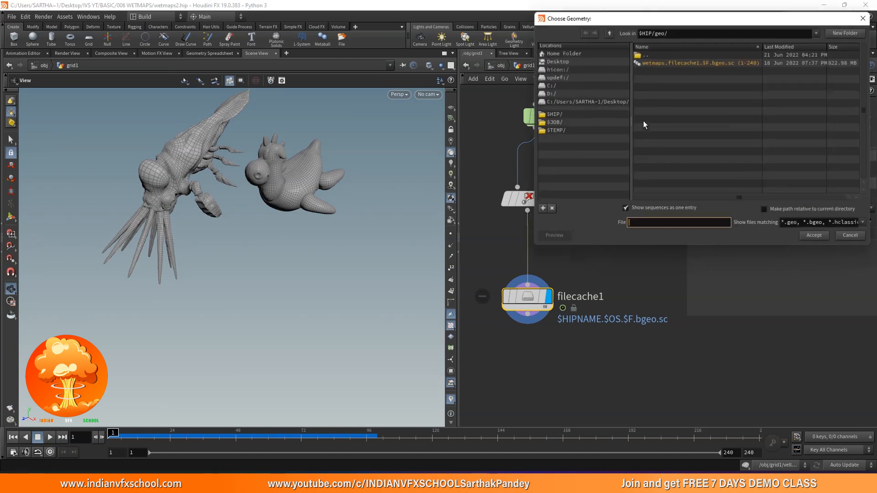
pyautogui.click(570, 62)
pyautogui.click(844, 31)
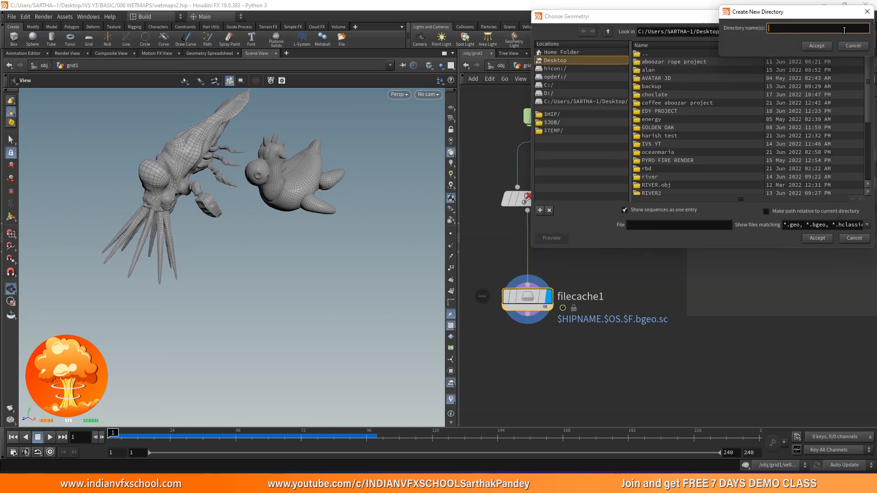
pyautogui.write('wetmap')
pyautogui.press('Return')
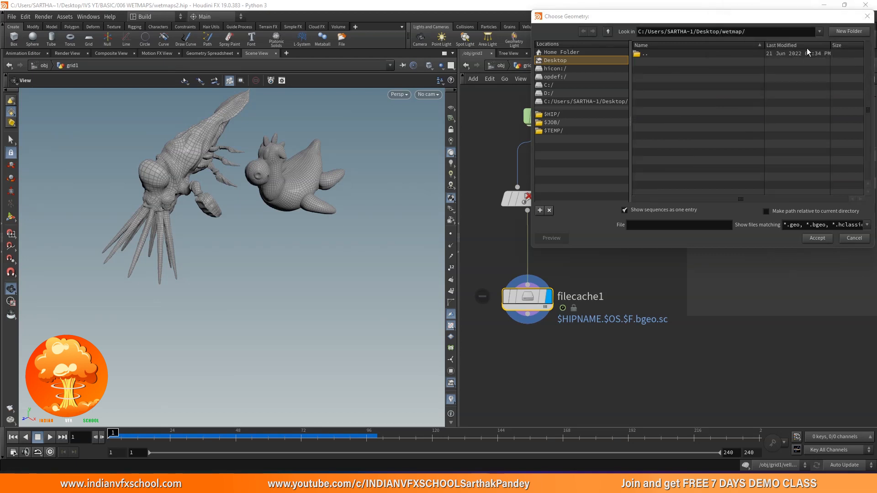
# Step: Create a subfolder named vellmcacha inside the wetmap folder
pyautogui.click(838, 32)
pyautogui.write('ve')
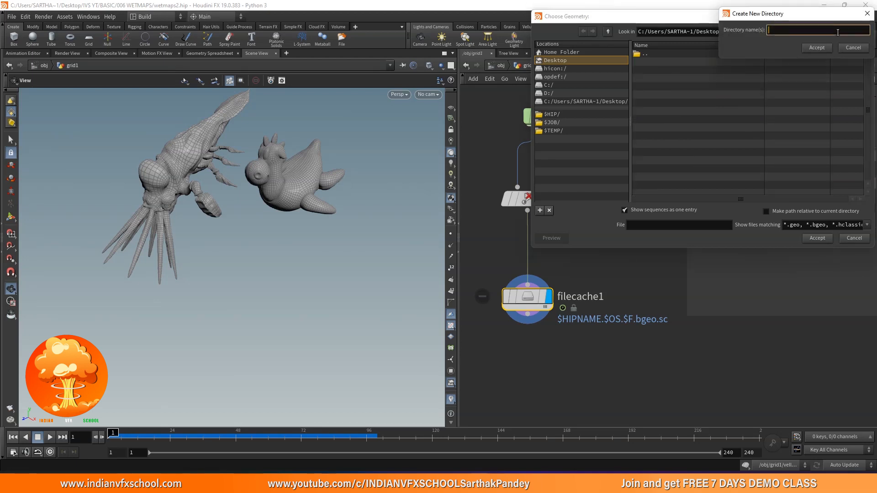
pyautogui.write('llmcacha')
pyautogui.press('Return')
# Step: Name the cache file $F, accept the location, and save the scene
pyautogui.click(673, 223)
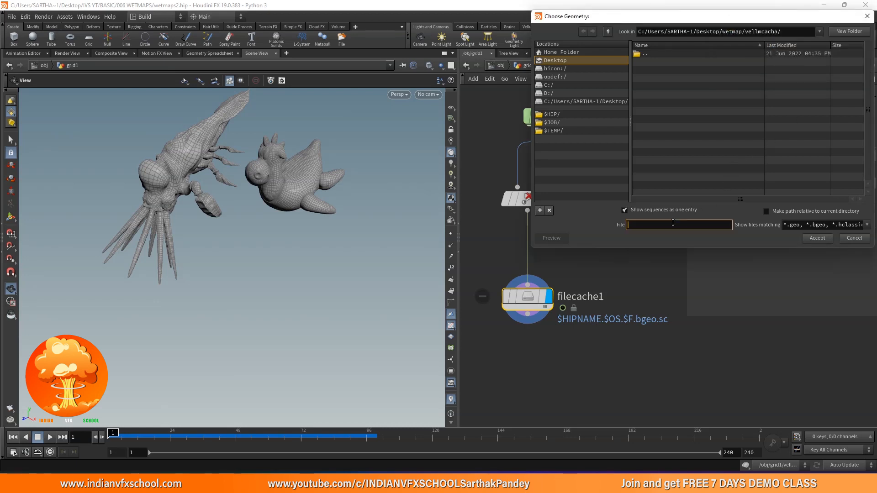
pyautogui.write('$F')
pyautogui.press('Return')
pyautogui.hotkey('ctrl', 's')
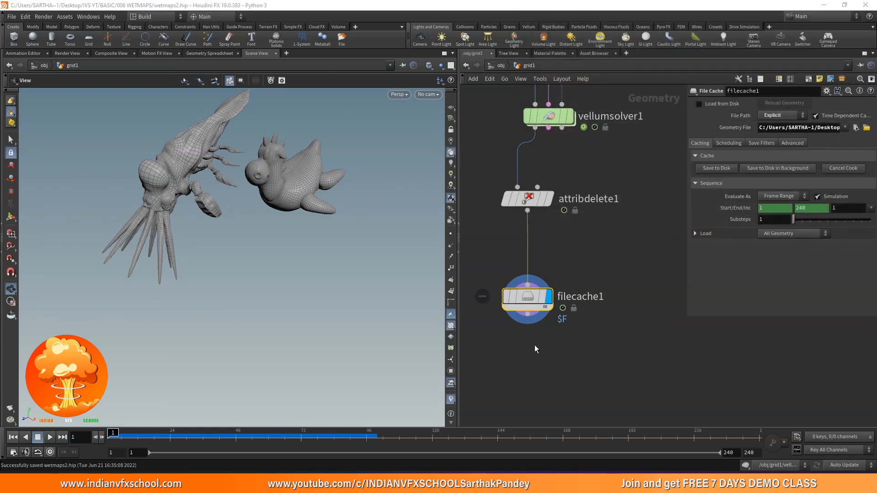
# Step: Delete the channels on filecache1's Start/End/Inc range and set the end frame to 100
pyautogui.rightClick(728, 207)
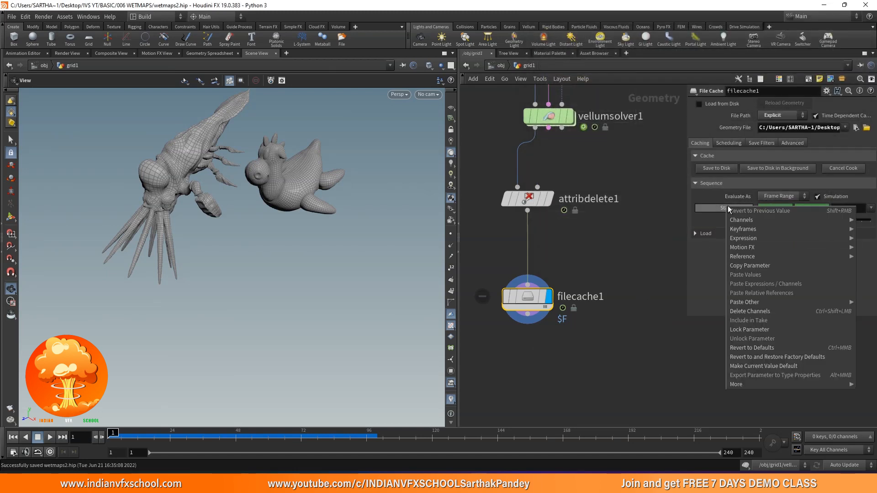
pyautogui.click(745, 312)
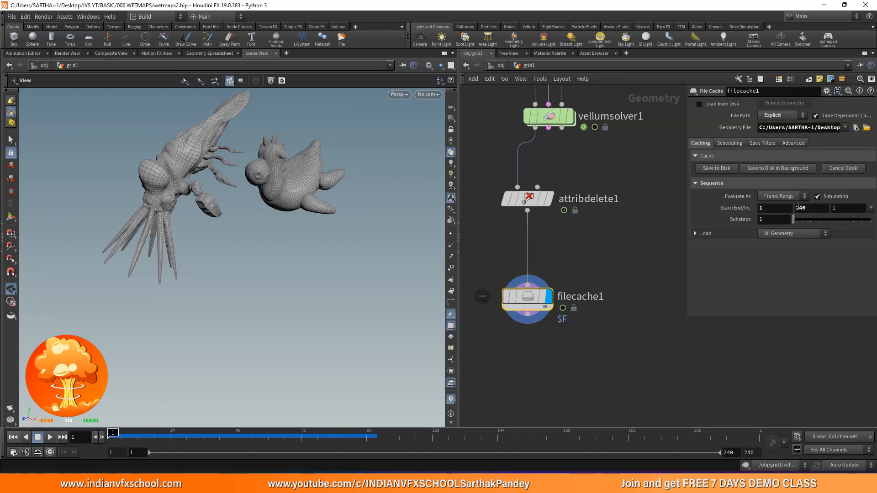
pyautogui.doubleClick(818, 208)
pyautogui.write('100')
pyautogui.press('Return')
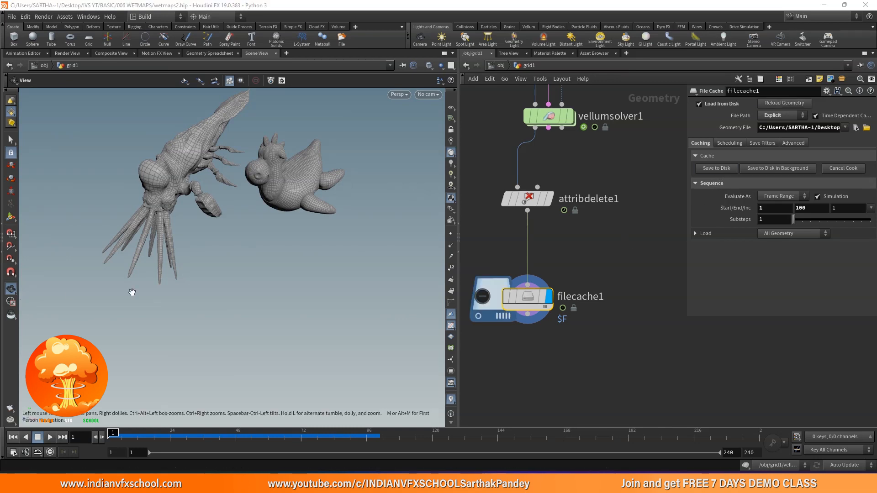
# Step: Play the cached simulation from filecache1 to check the squab and toy falling
pyautogui.press('Up')
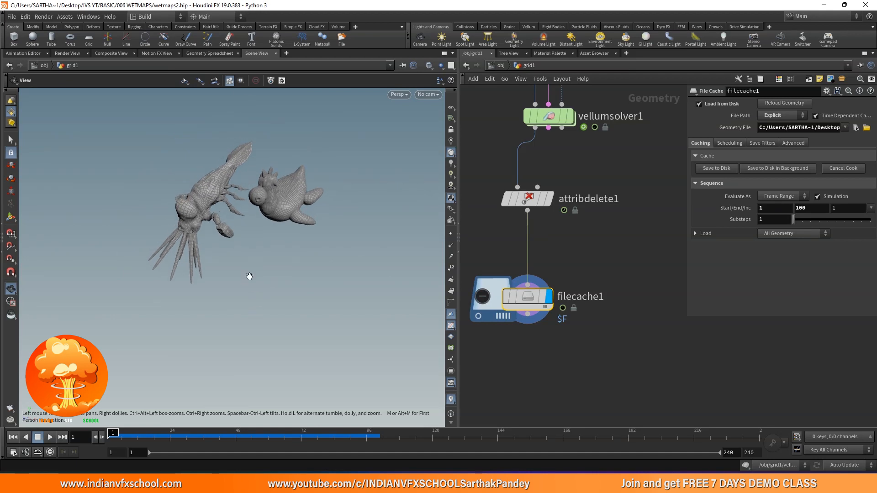
pyautogui.scroll(-4, 503, 268)
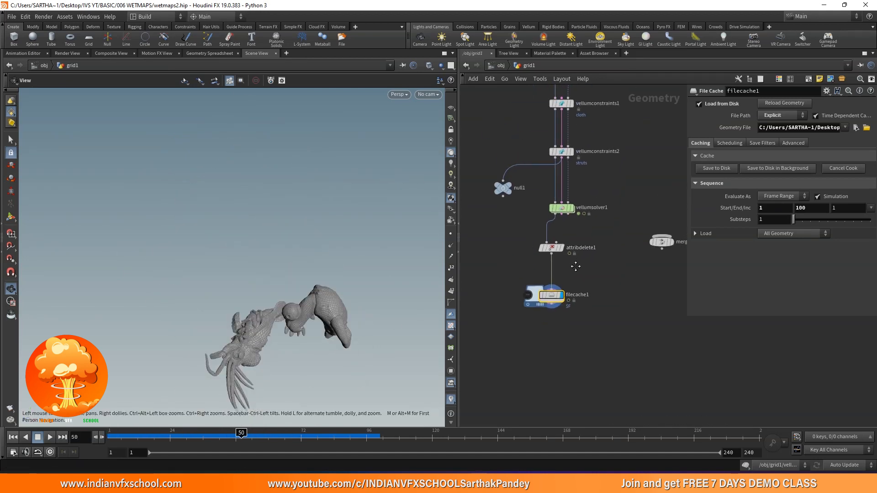
pyautogui.scroll(-3, 529, 280)
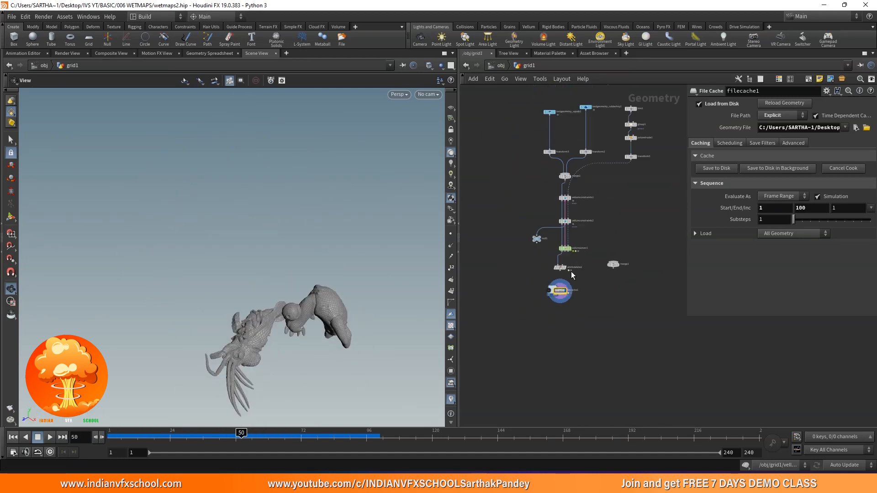
# Step: Rearrange the network, separating filecache1 from the upstream nodes and spacing the squab and toy branches away from the tray branch
pyautogui.moveTo(569, 221); pyautogui.dragTo(590, 299)
pyautogui.moveTo(573, 270); pyautogui.dragTo(498, 252)
pyautogui.click(569, 115)
pyautogui.moveTo(600, 182); pyautogui.dragTo(519, 165)
pyautogui.click(570, 161)
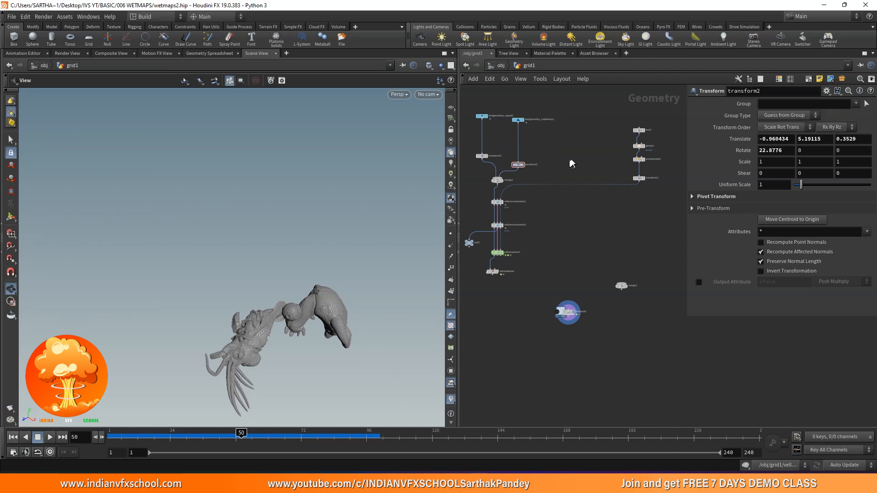
# Step: Move the filecache1 node next to the tray branch, beside its transform1 node
pyautogui.moveTo(567, 313); pyautogui.dragTo(590, 136)
pyautogui.scroll(3, 603, 144)
pyautogui.scroll(4, 607, 145)
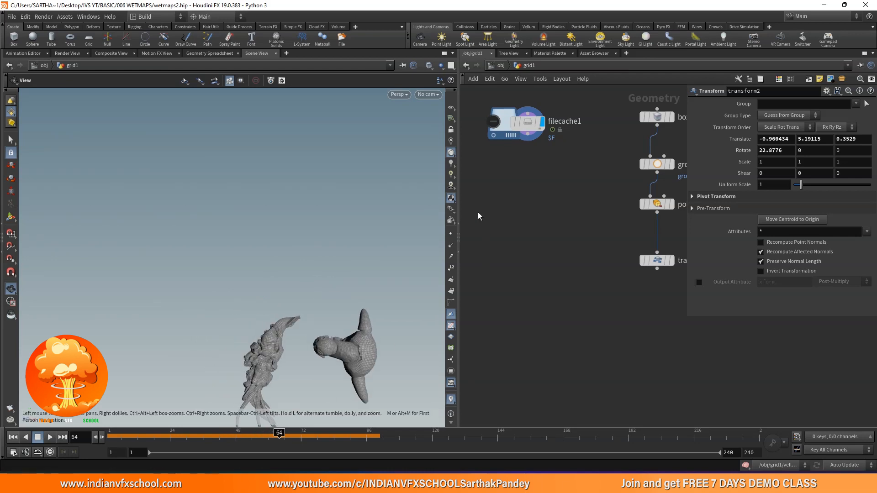
pyautogui.moveTo(522, 124); pyautogui.dragTo(518, 261)
pyautogui.moveTo(560, 231); pyautogui.dragTo(557, 224, button='middle')
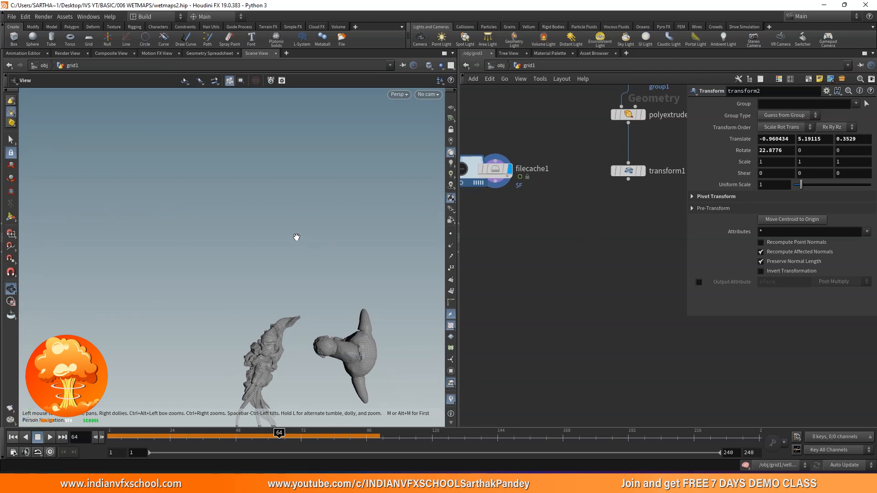
# Step: Return to frame 1, select filecache1, and scrub to frame 11 to check the falling models
pyautogui.moveTo(279, 432); pyautogui.dragTo(70, 441)
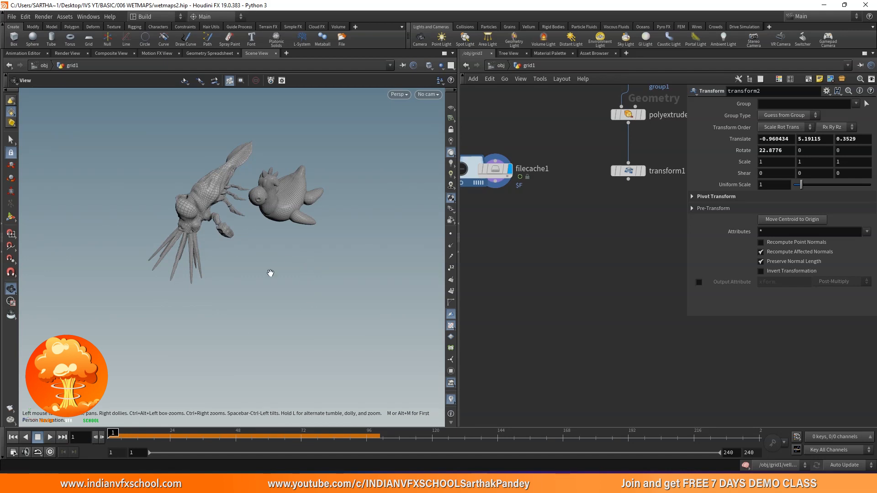
pyautogui.click(494, 169)
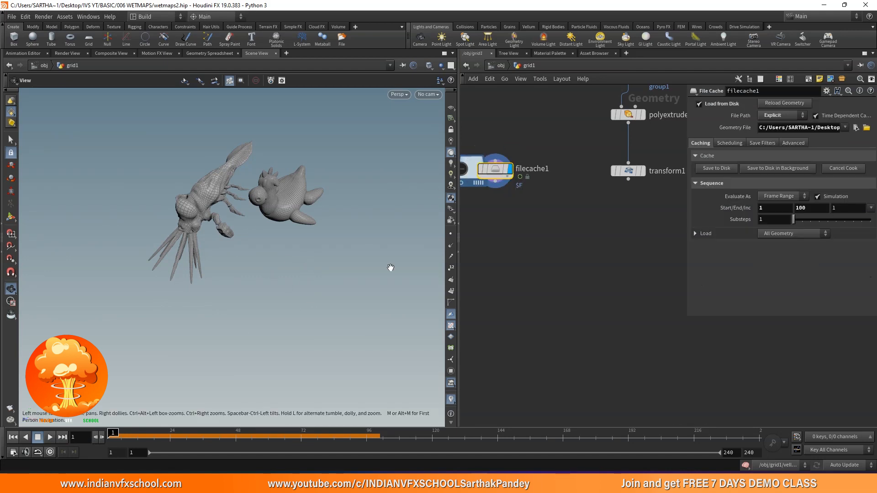
pyautogui.moveTo(113, 436); pyautogui.dragTo(134, 442)
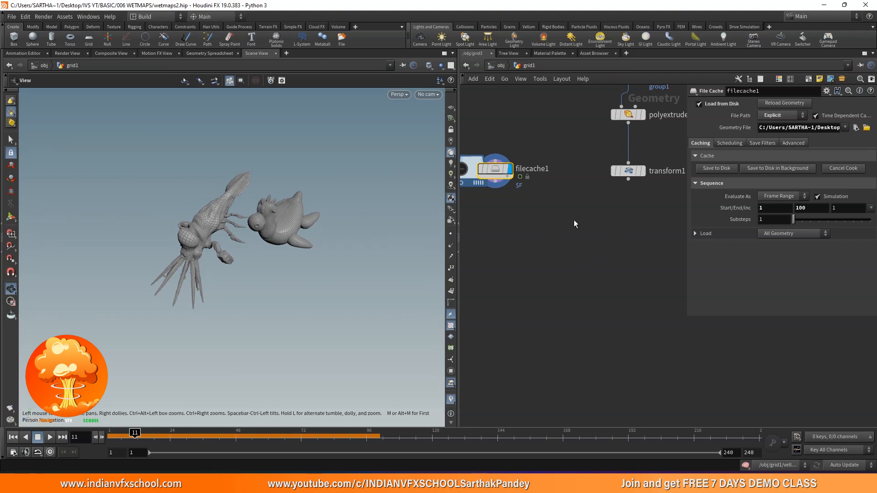
# Step: Display the tray's transform1 node, add a Color node below it, and display that node
pyautogui.moveTo(573, 220); pyautogui.dragTo(574, 186, button='middle')
pyautogui.moveTo(643, 131); pyautogui.dragTo(627, 158, button='middle')
pyautogui.scroll(2, 627, 158)
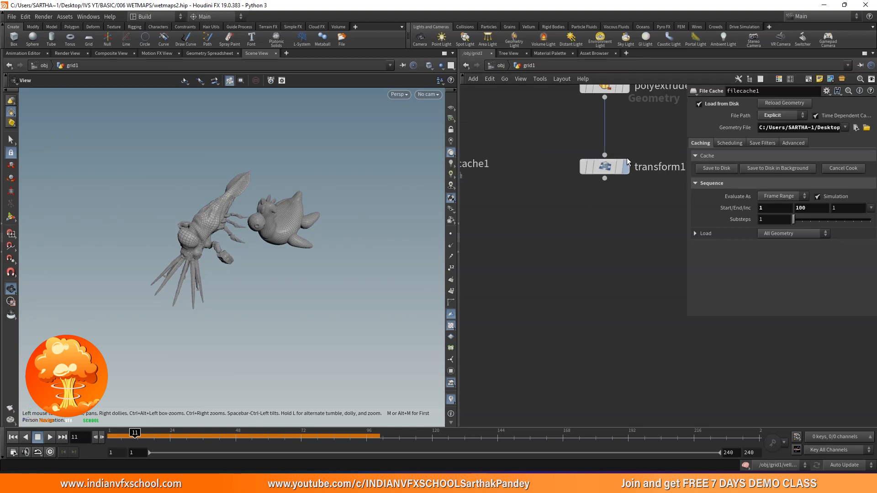
pyautogui.click(625, 165)
pyautogui.scroll(1, 605, 201)
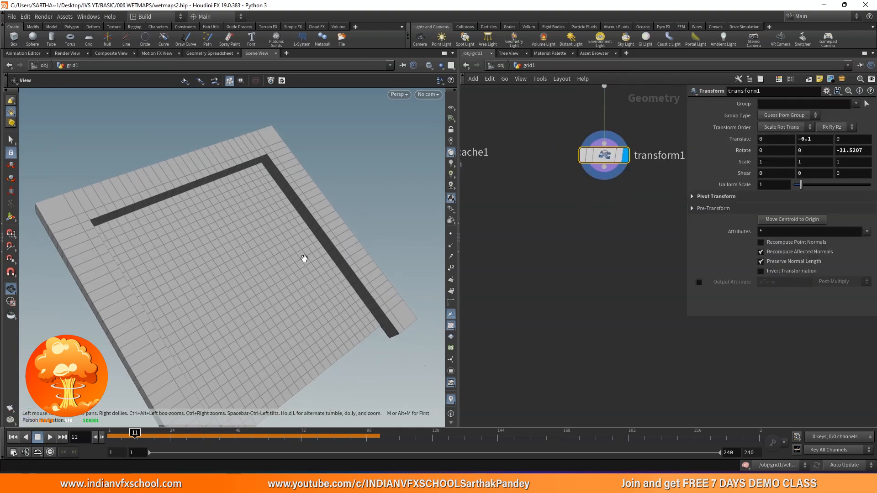
pyautogui.press('Tab')
pyautogui.write('color')
pyautogui.press('Return')
pyautogui.click(604, 223)
pyautogui.click(625, 224)
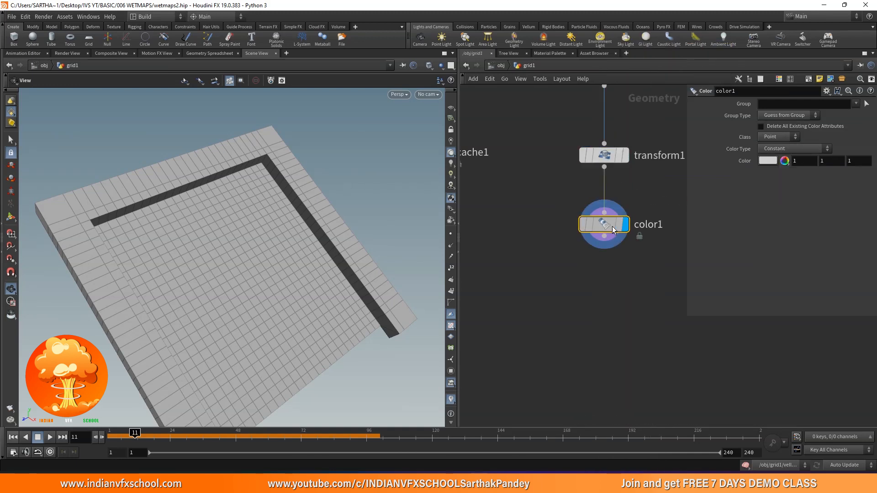
# Step: Set the tray's color1 values to 0, 0, 0 for black
pyautogui.click(807, 160)
pyautogui.write('0')
pyautogui.press('Tab')
pyautogui.write('0')
pyautogui.press('Tab')
pyautogui.write('0')
pyautogui.press('Return')
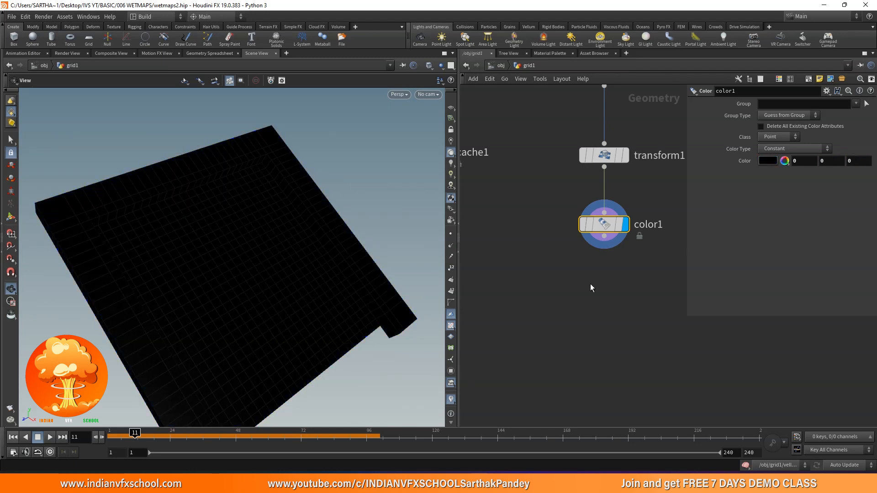
# Step: Duplicate color1 under filecache1, wire the copy to the cache, and set its color to red (1, 0, 0)
pyautogui.scroll(-2, 591, 284)
pyautogui.moveTo(590, 283); pyautogui.dragTo(622, 253, button='middle')
pyautogui.keyDown('alt'); pyautogui.moveTo(638, 218); pyautogui.dragTo(505, 234); pyautogui.keyUp('alt')
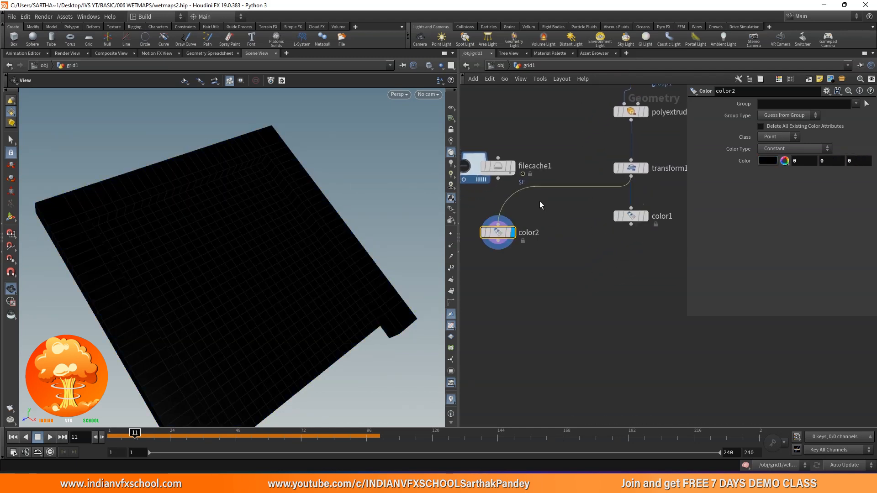
pyautogui.moveTo(522, 180); pyautogui.dragTo(522, 220)
pyautogui.click(806, 161)
pyautogui.write('1')
pyautogui.press('Return')
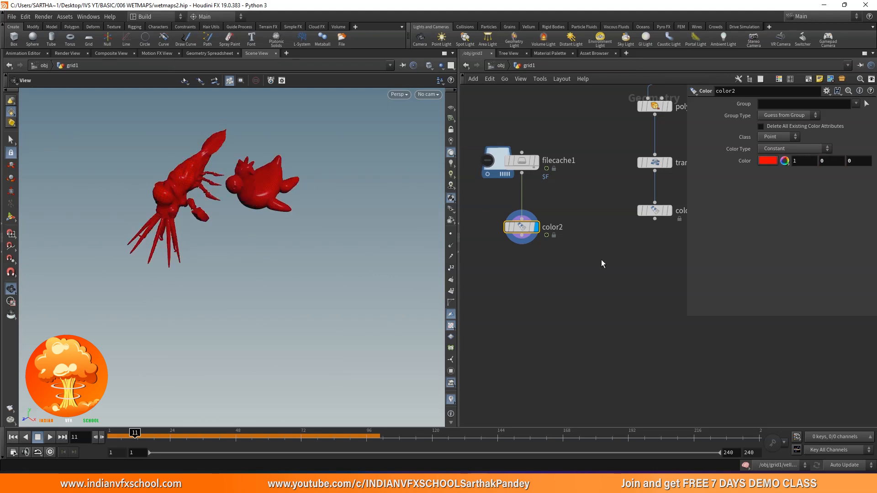
pyautogui.moveTo(555, 227); pyautogui.dragTo(555, 211)
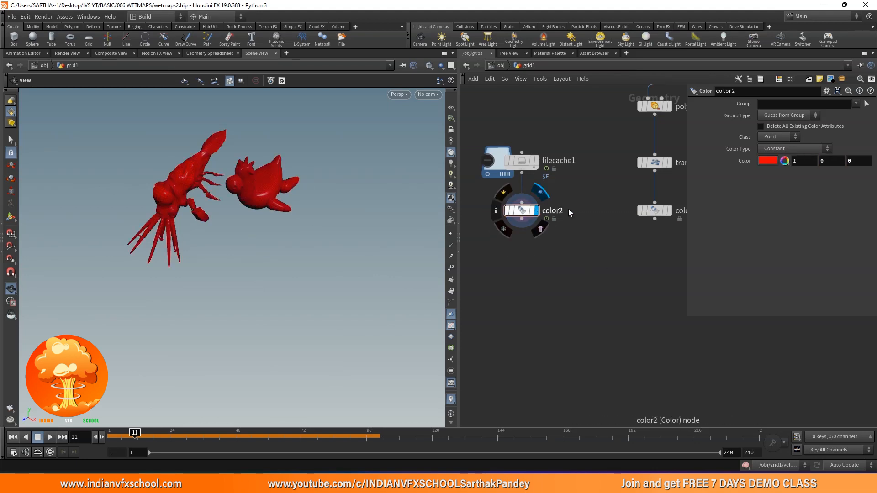
# Step: Display color1 and place an Attribute Transfer node below the two Color nodes
pyautogui.click(643, 206)
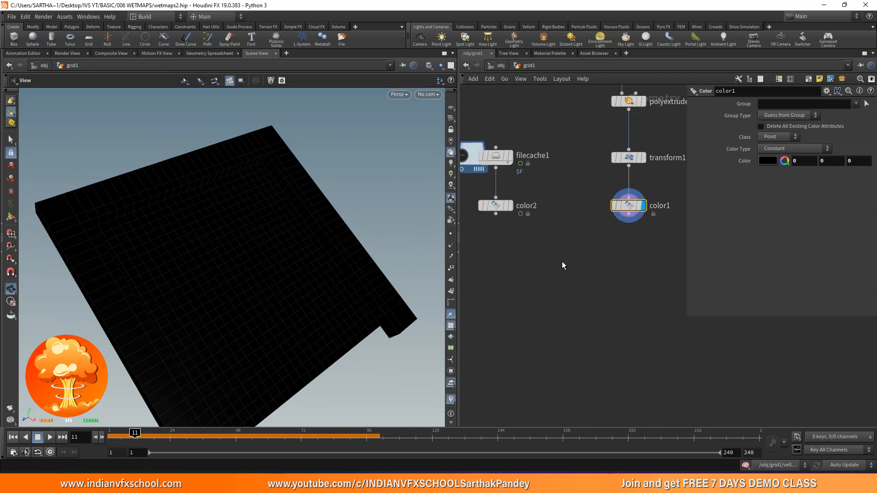
pyautogui.press('Tab')
pyautogui.write('attrtr')
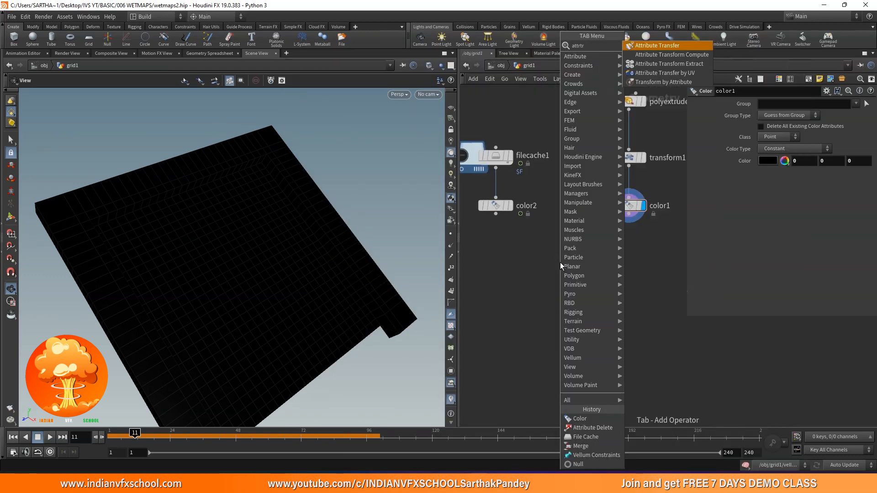
pyautogui.press('Down')
pyautogui.press('Down')
pyautogui.press('Up')
pyautogui.press('Up')
pyautogui.press('Return')
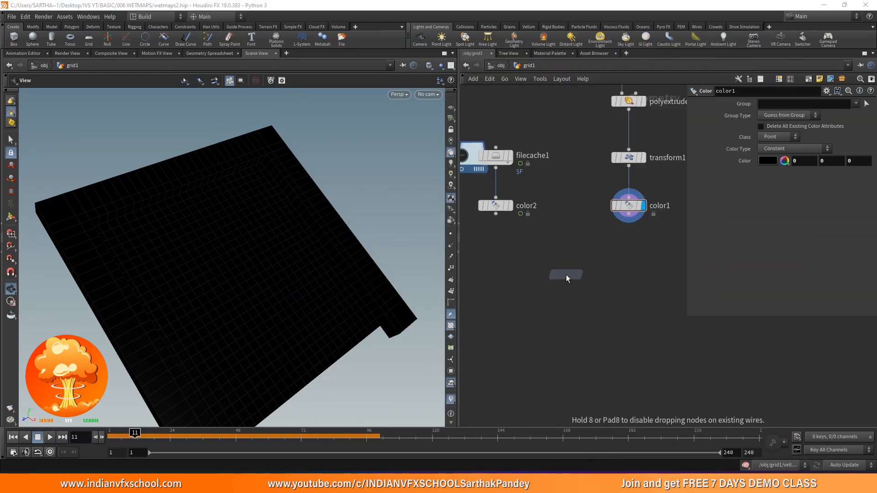
pyautogui.click(566, 275)
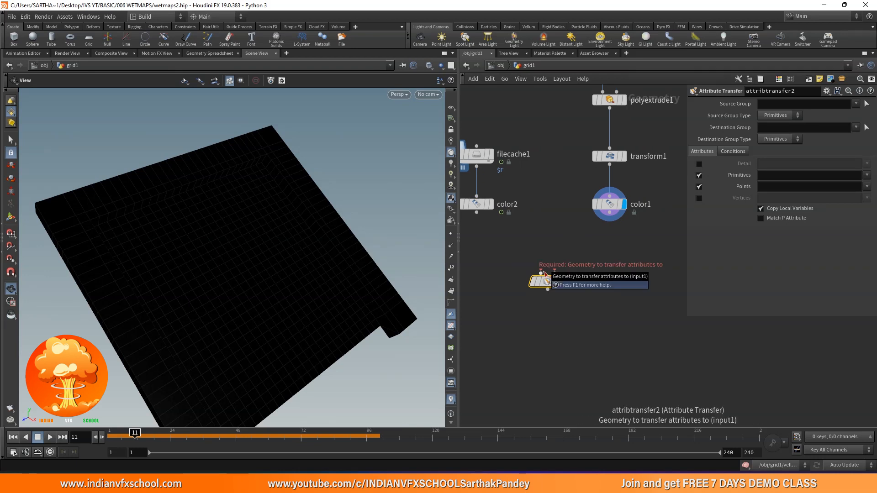
# Step: Connect color1 to attribtransfer2's first input and color2 to its second input
pyautogui.scroll(-1, 545, 273)
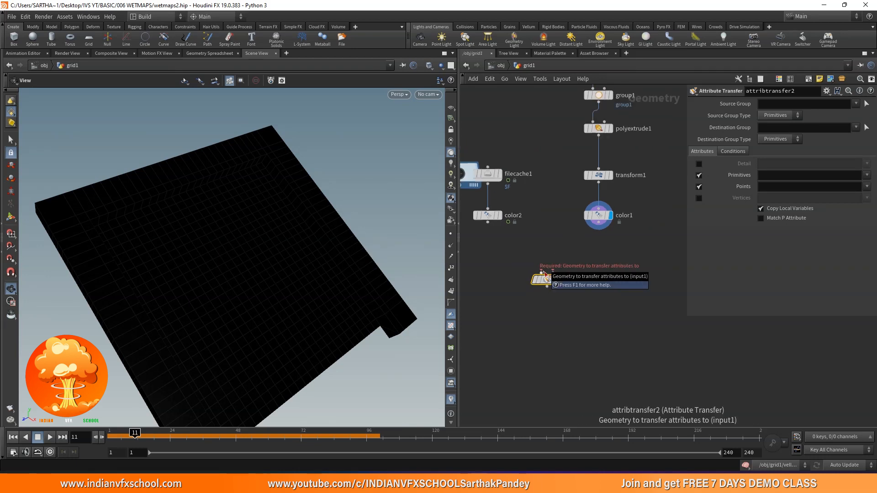
pyautogui.moveTo(544, 274); pyautogui.dragTo(610, 233)
pyautogui.moveTo(247, 277); pyautogui.dragTo(269, 259, button='middle')
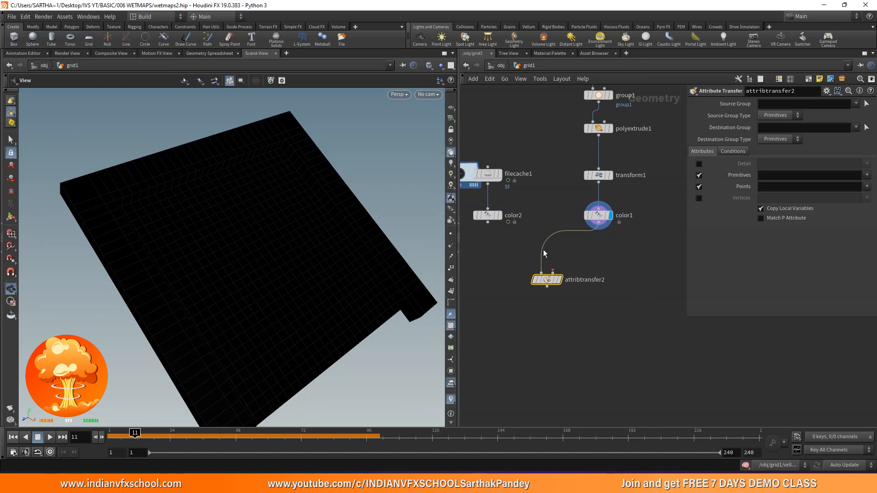
pyautogui.moveTo(512, 194); pyautogui.dragTo(532, 183, button='middle')
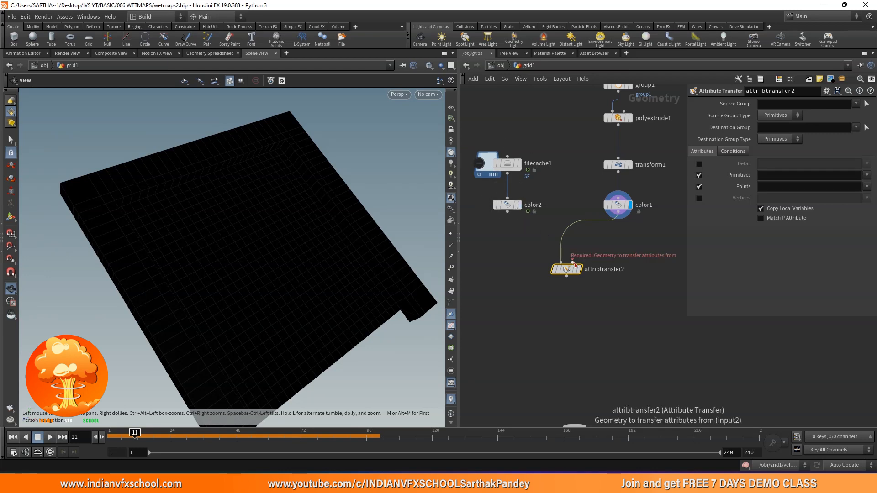
pyautogui.moveTo(573, 262); pyautogui.dragTo(507, 212)
# Step: Move filecache1 and color2 to the other side of the tray branch and place attribtransfer2 between the two branches
pyautogui.scroll(-4, 515, 205)
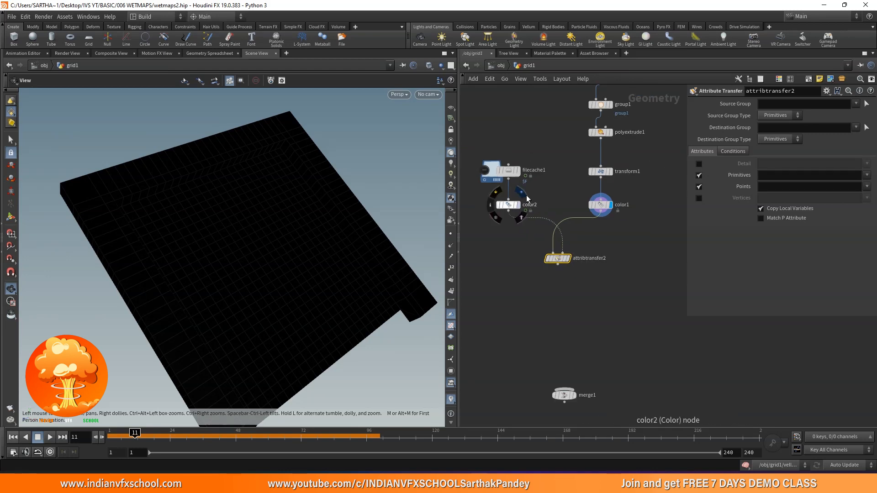
pyautogui.moveTo(531, 167); pyautogui.dragTo(519, 174, button='middle')
pyautogui.moveTo(519, 174); pyautogui.dragTo(644, 189)
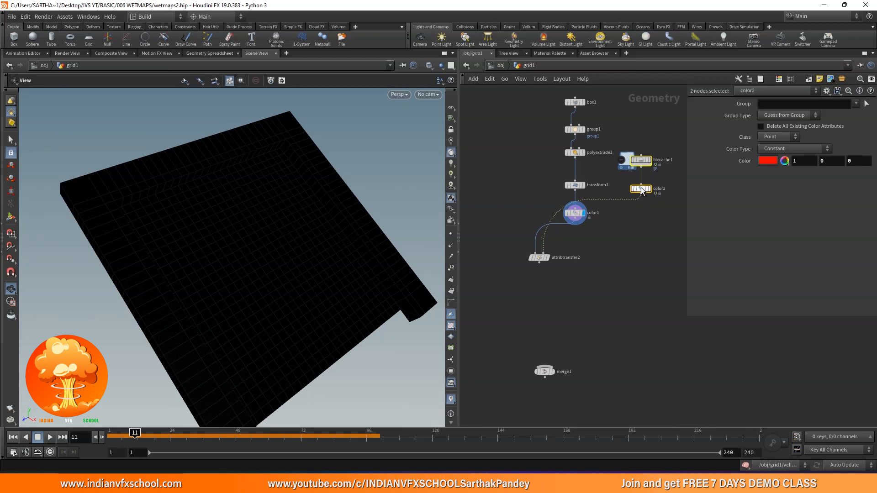
pyautogui.moveTo(544, 260); pyautogui.dragTo(616, 256)
pyautogui.moveTo(675, 133); pyautogui.dragTo(628, 139, button='middle')
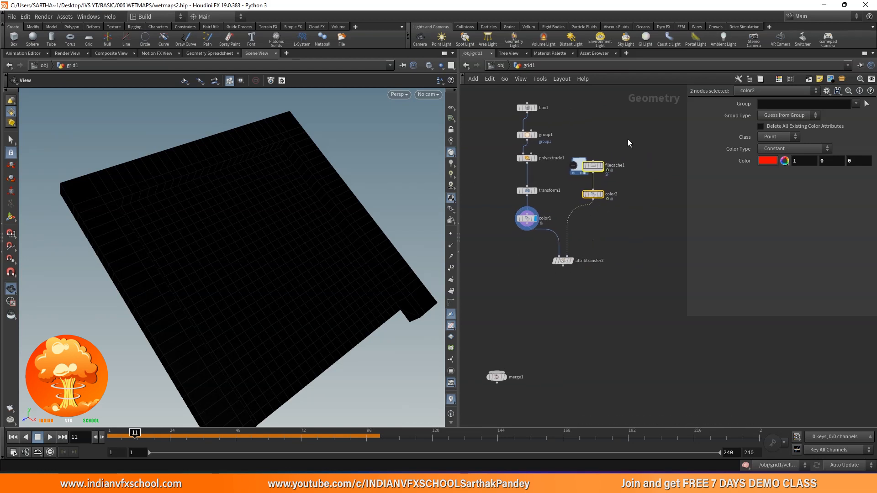
pyautogui.scroll(5, 567, 264)
# Step: Display attribtransfer2, set its Distance Threshold to 0.12, and scrub to frame 43 to check the color transfer
pyautogui.click(564, 263)
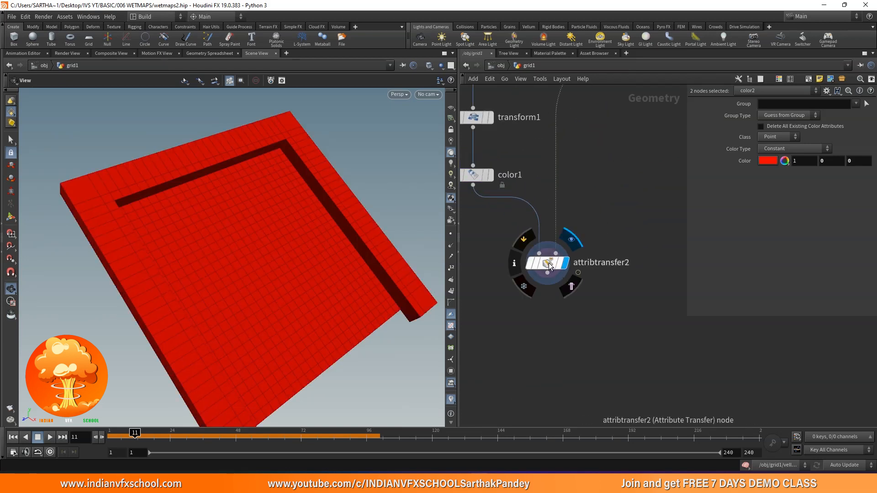
pyautogui.click(546, 264)
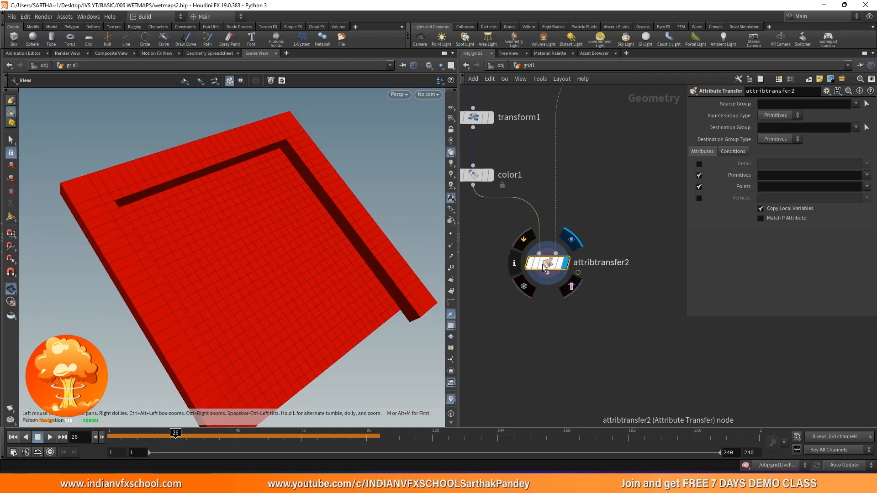
pyautogui.click(732, 152)
pyautogui.moveTo(826, 199); pyautogui.dragTo(794, 200)
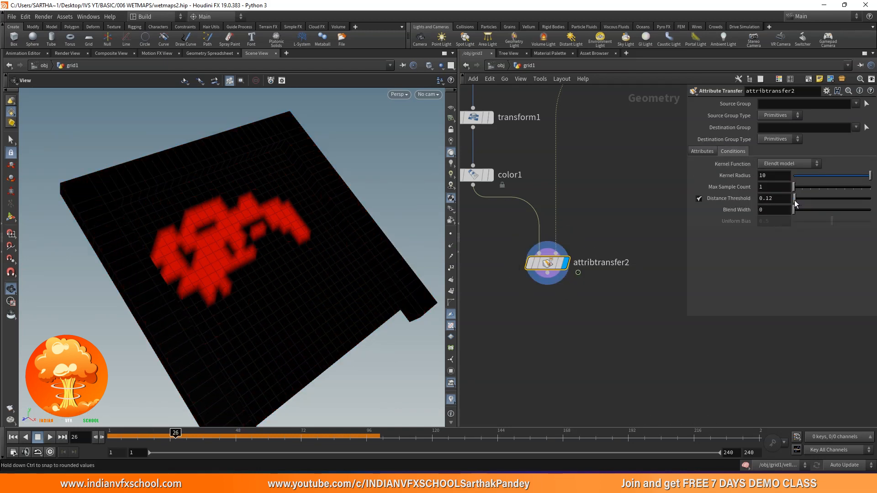
pyautogui.moveTo(175, 437); pyautogui.dragTo(222, 437)
# Step: Add a Merge node combining attribtransfer2 and color2, and display the merged result
pyautogui.scroll(-3, 494, 325)
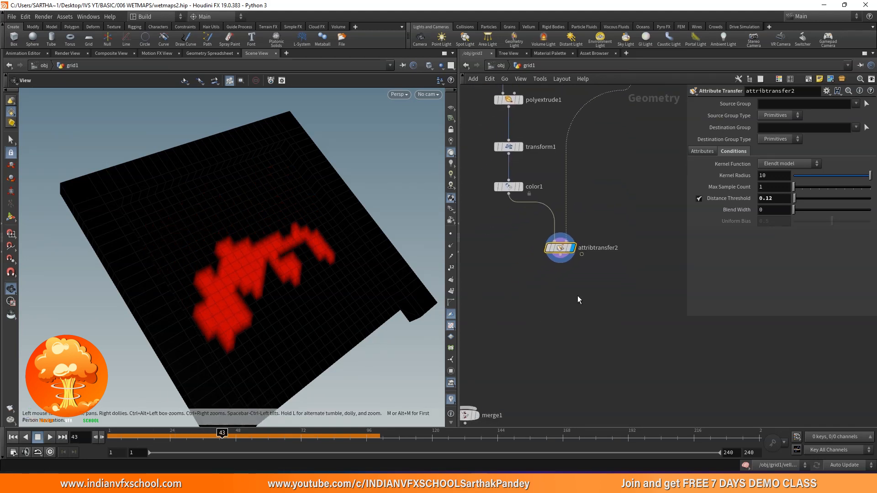
pyautogui.press('Tab')
pyautogui.write('merge')
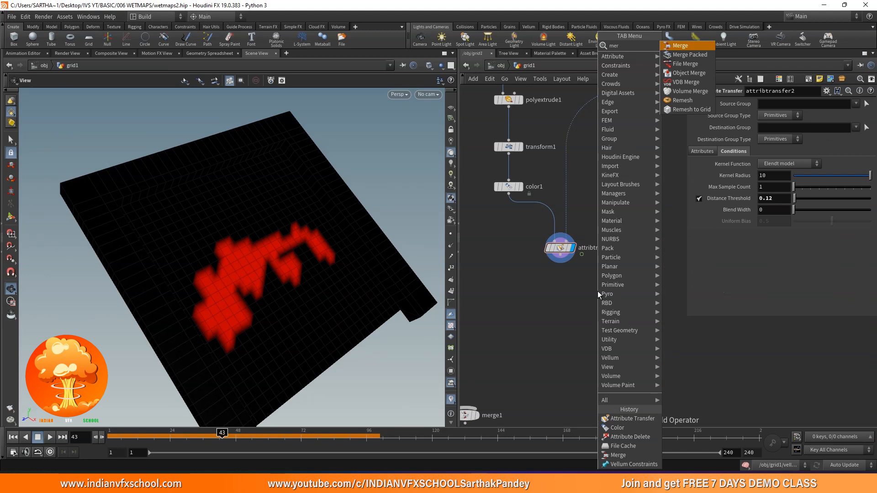
pyautogui.press('Return')
pyautogui.click(597, 291)
pyautogui.moveTo(598, 284); pyautogui.dragTo(561, 259)
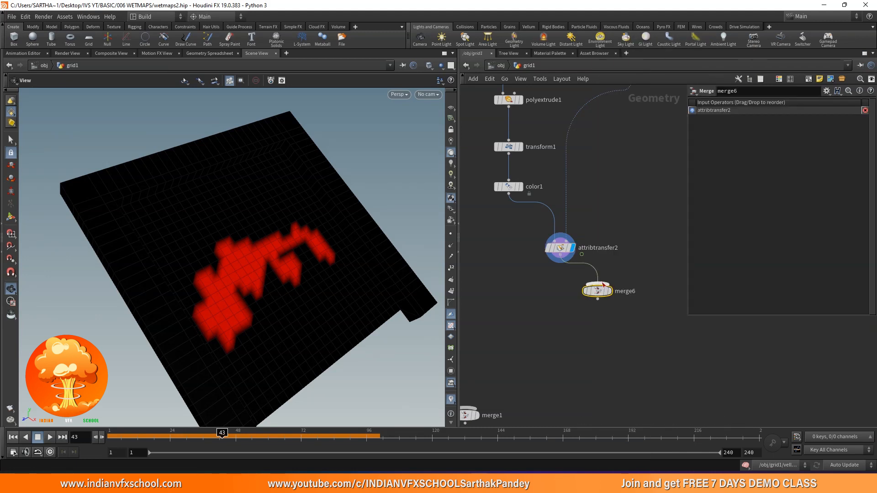
pyautogui.scroll(-2, 594, 284)
pyautogui.moveTo(617, 151); pyautogui.dragTo(597, 295)
pyautogui.scroll(2, 596, 295)
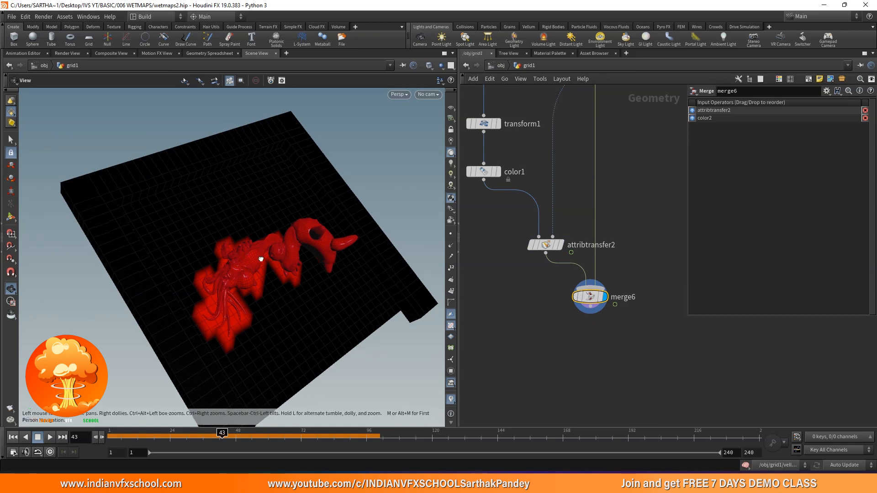
# Step: Scrub to frame 36 and inspect the red transfer on the tray around the models
pyautogui.moveTo(130, 433); pyautogui.dragTo(203, 433)
pyautogui.moveTo(239, 379); pyautogui.dragTo(390, 288)
# Step: Display the tray's transform1 node and select it to inspect the mesh before coloring
pyautogui.moveTo(551, 260); pyautogui.dragTo(588, 329, button='middle')
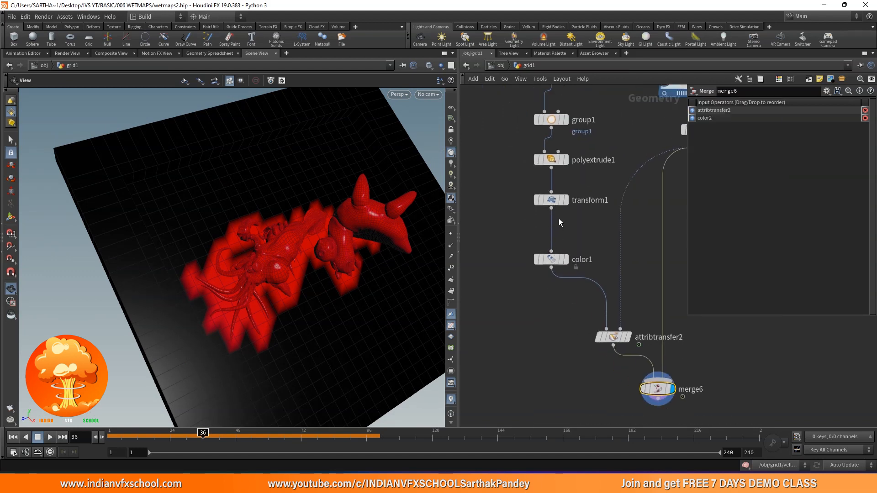
pyautogui.scroll(2, 561, 210)
pyautogui.click(571, 195)
pyautogui.click(554, 191)
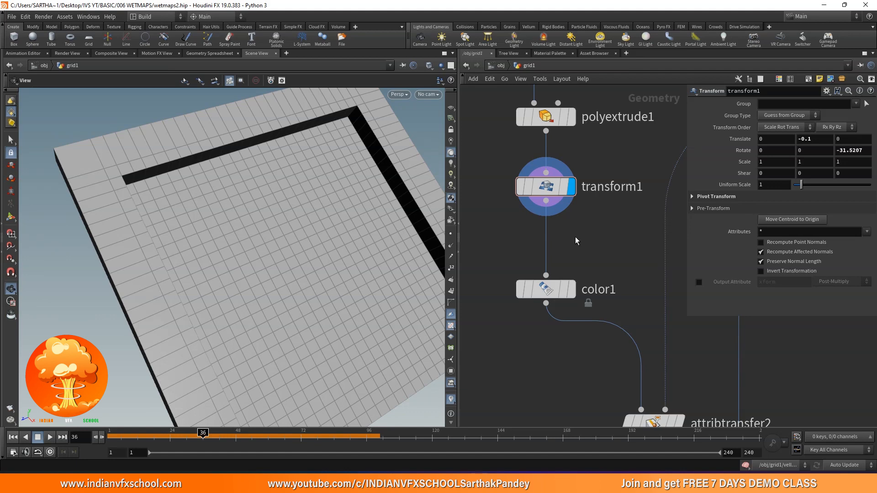
pyautogui.press('Tab')
pyautogui.write('are')
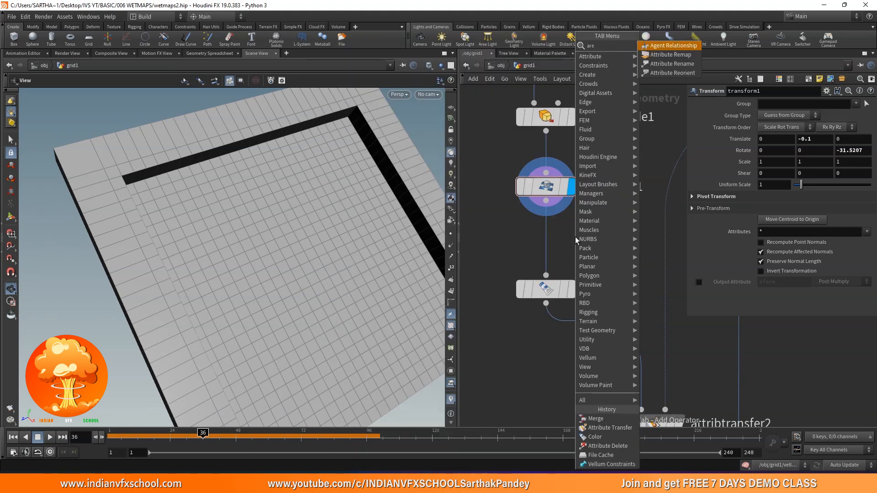
pyautogui.press('Escape')
# Step: Insert a Remesh node between transform1 and color1 and display it
pyautogui.press('Tab')
pyautogui.write('rem')
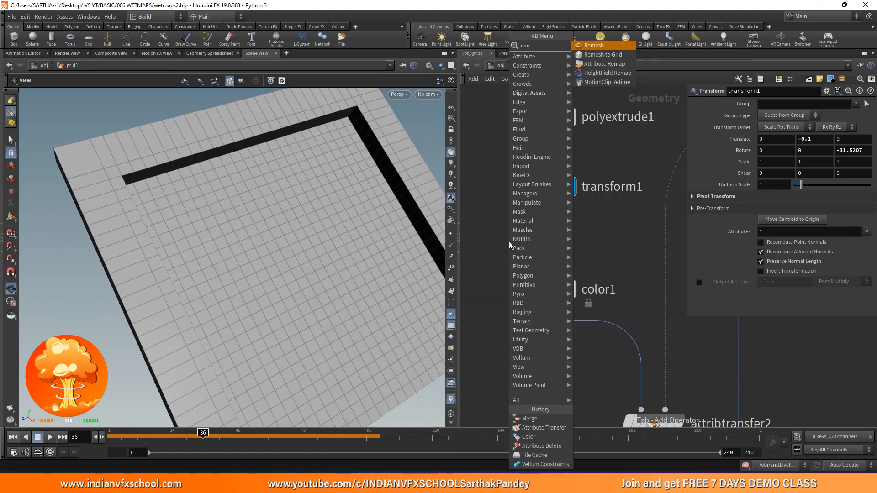
pyautogui.click(600, 45)
pyautogui.click(572, 227)
pyautogui.scroll(4, 558, 228)
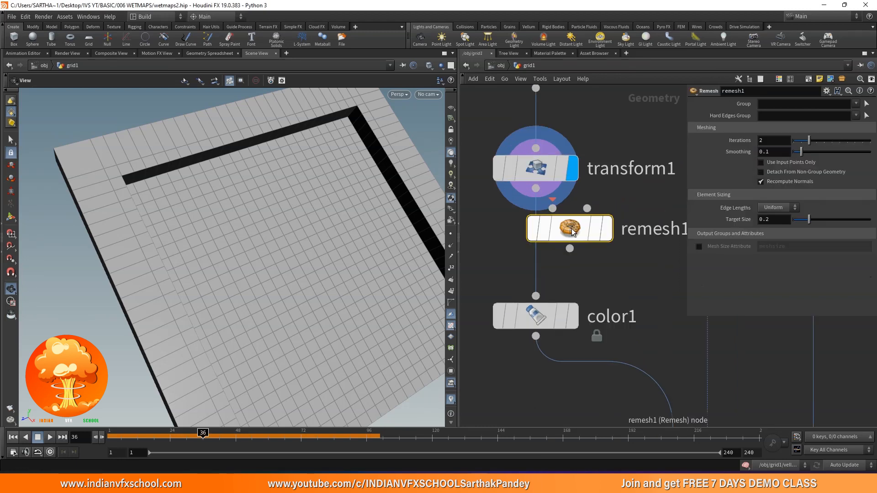
pyautogui.click(570, 218)
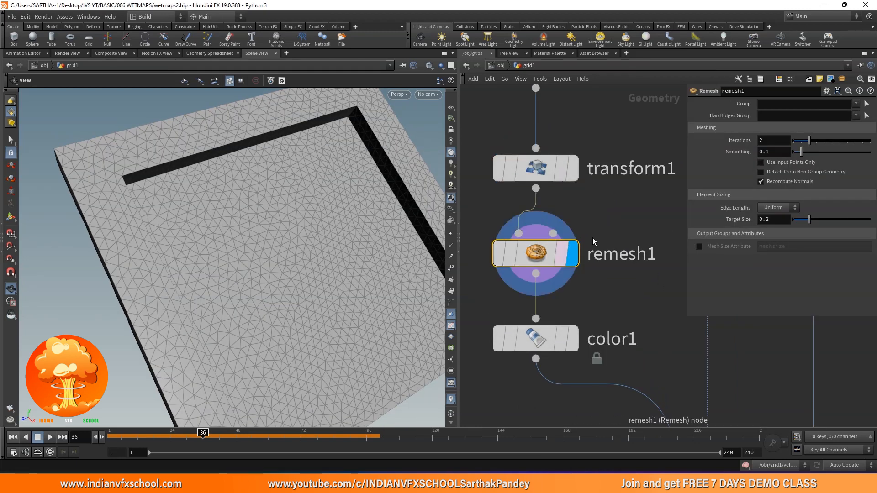
# Step: Set the target size of the tray's Remesh node to 0.1, then refine it to 0.05
pyautogui.click(772, 220)
pyautogui.press('BackSpace')
pyautogui.write('1')
pyautogui.press('Return')
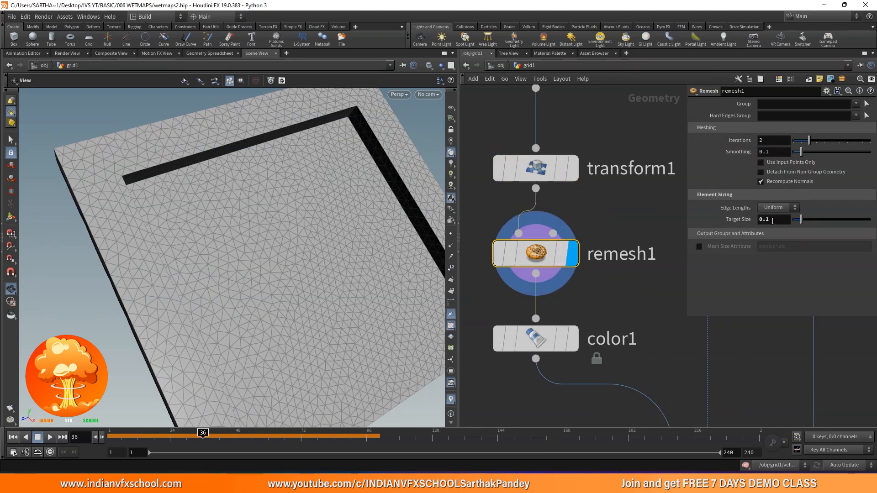
pyautogui.click(773, 220)
pyautogui.press('BackSpace')
pyautogui.press('Return')
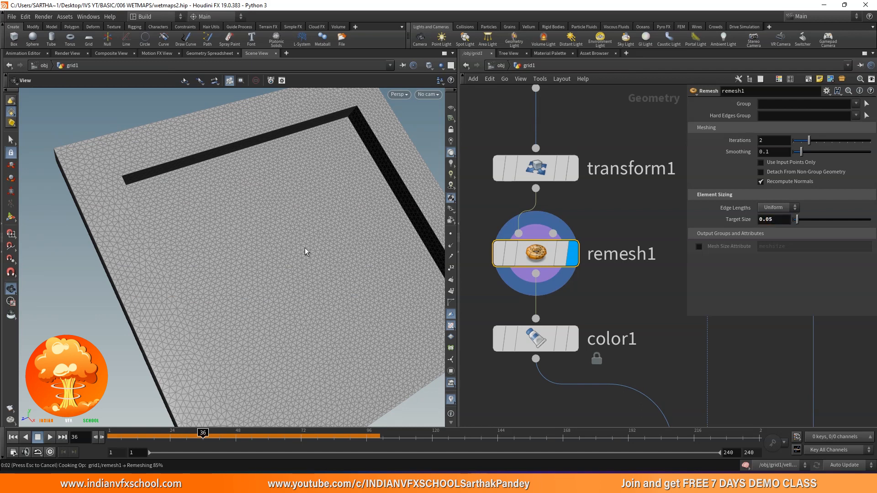
pyautogui.moveTo(259, 298); pyautogui.dragTo(232, 298)
# Step: Display merge6 and scrub from the first frame to frame 41 to inspect the red transfer around the squab's tentacles
pyautogui.click(13, 439)
pyautogui.scroll(-3, 612, 355)
pyautogui.moveTo(613, 355); pyautogui.dragTo(520, 145, button='middle')
pyautogui.scroll(1, 644, 319)
pyautogui.click(645, 318)
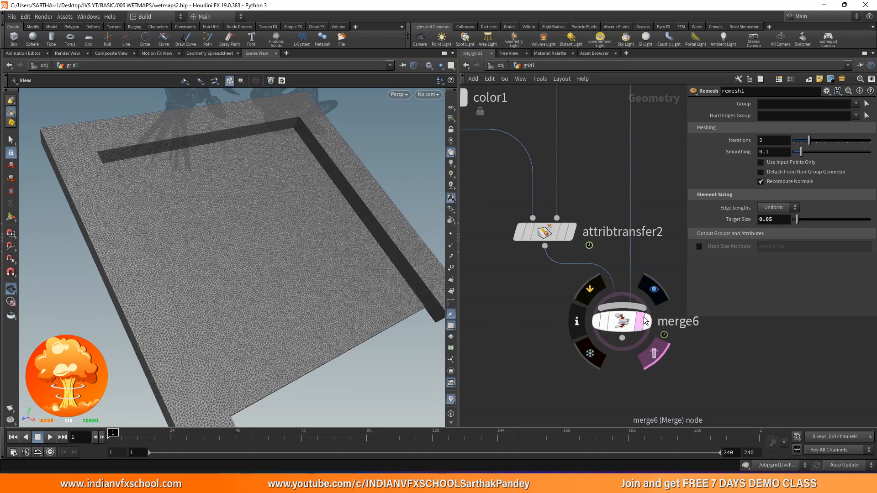
pyautogui.click(621, 321)
pyautogui.moveTo(136, 443); pyautogui.dragTo(217, 437)
pyautogui.moveTo(240, 287); pyautogui.dragTo(227, 230)
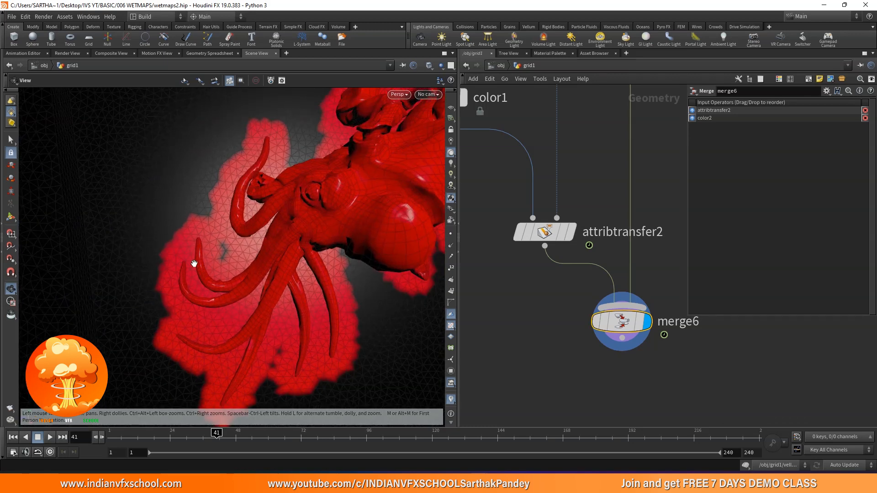
# Step: Set the distance threshold of attribtransfer2 to 0.02
pyautogui.click(545, 232)
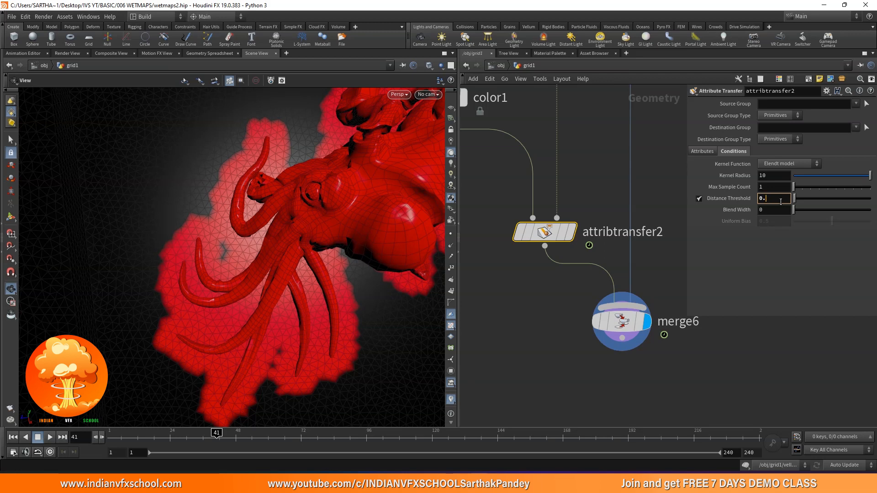
pyautogui.press('Return')
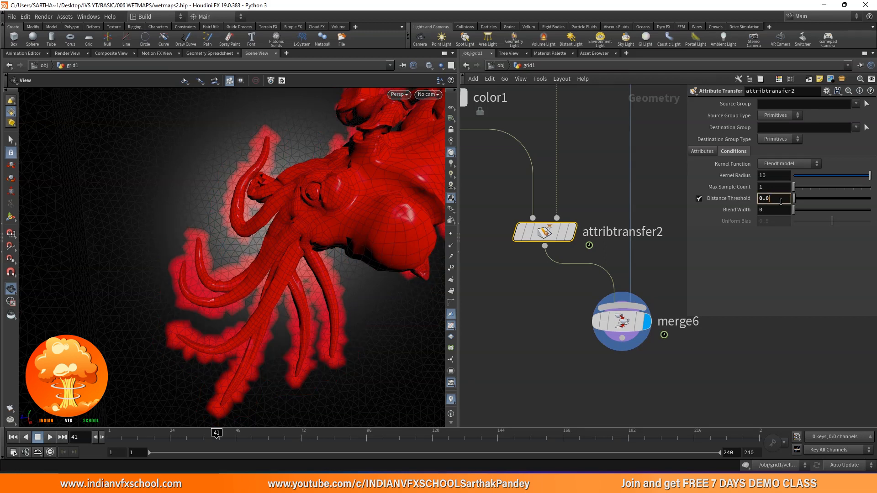
pyautogui.write('2')
pyautogui.press('Return')
# Step: Scrub through the animation to frame 36 and inspect the tighter red transfer under both models
pyautogui.moveTo(253, 251); pyautogui.dragTo(279, 296)
pyautogui.click(148, 437)
pyautogui.moveTo(149, 437); pyautogui.dragTo(185, 440)
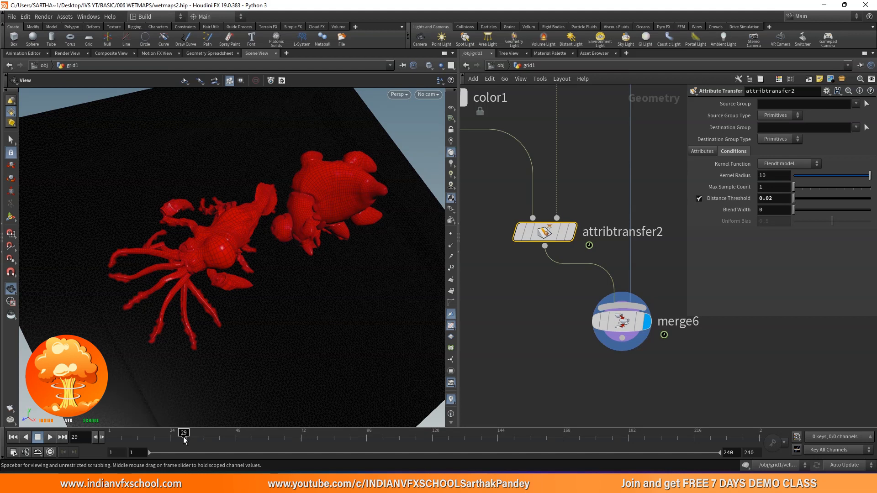
pyautogui.moveTo(183, 434); pyautogui.dragTo(202, 434)
pyautogui.moveTo(280, 249); pyautogui.dragTo(246, 258)
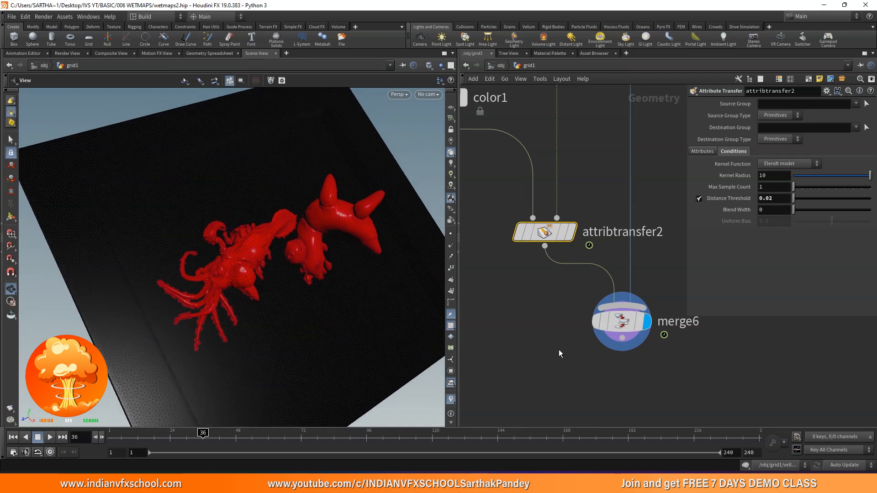
# Step: Delete merge6, display attribtransfer2 and scrub to frame 23 to examine the contact marks on the tray alone
pyautogui.click(623, 325)
pyautogui.press('Delete')
pyautogui.scroll(-2, 623, 325)
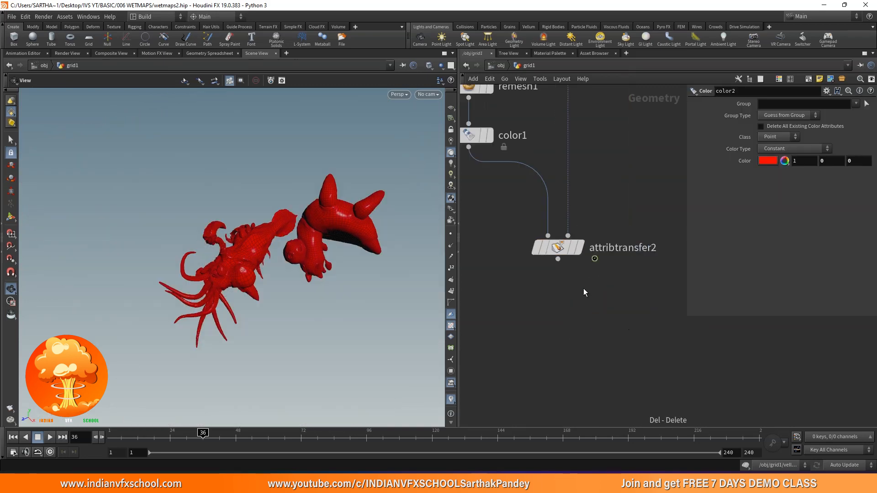
pyautogui.click(583, 246)
pyautogui.moveTo(114, 439)
pyautogui.mouseDown()
pyautogui.moveTo(254, 449)
pyautogui.moveTo(167, 441)
pyautogui.mouseUp()
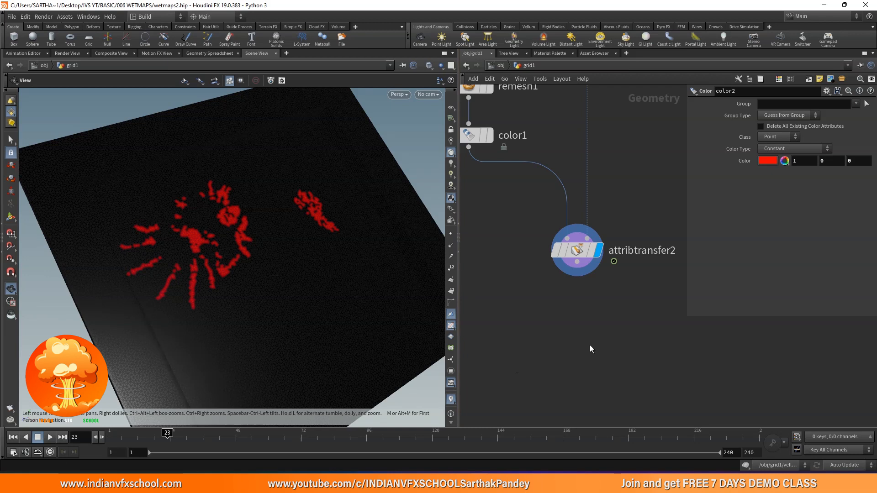
# Step: Add a Solver node below the color nodes and arrange it beside attribtransfer2
pyautogui.moveTo(578, 257); pyautogui.dragTo(618, 267)
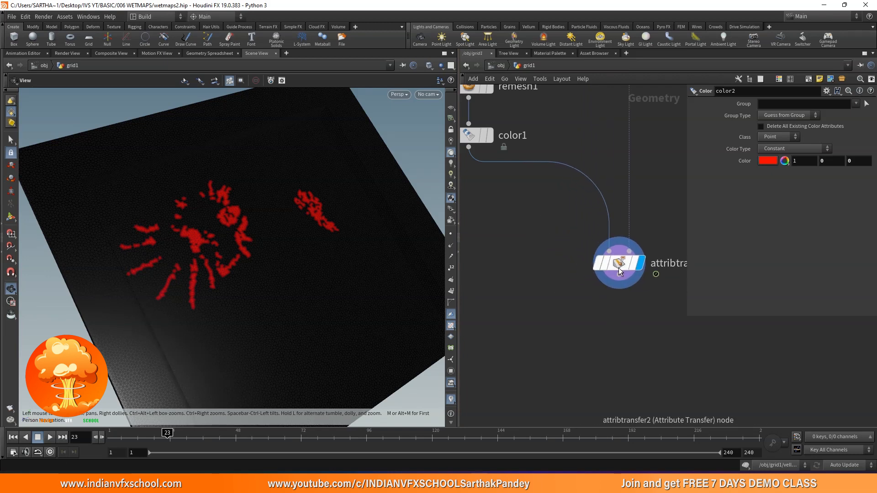
pyautogui.scroll(-3, 580, 255)
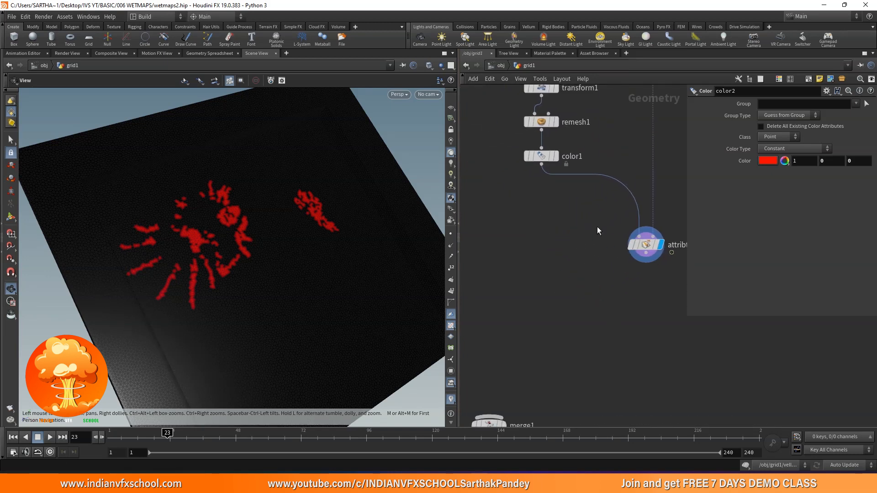
pyautogui.press('Tab')
pyautogui.write('solv')
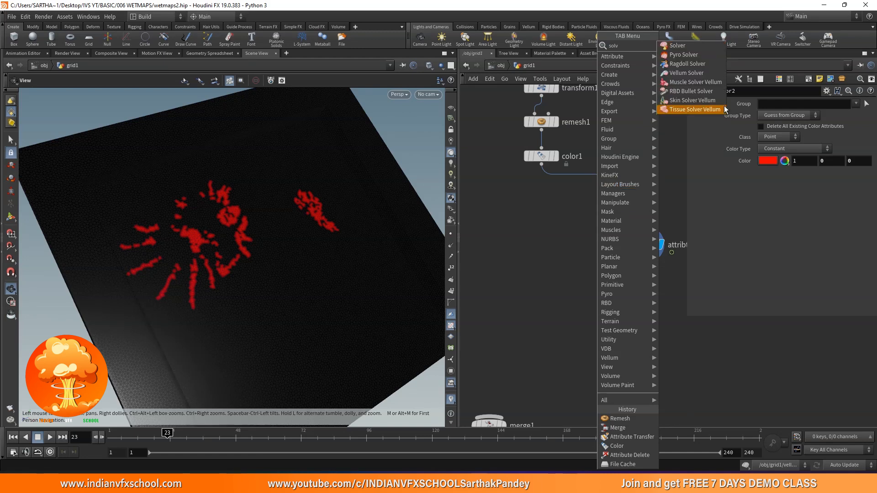
pyautogui.click(690, 46)
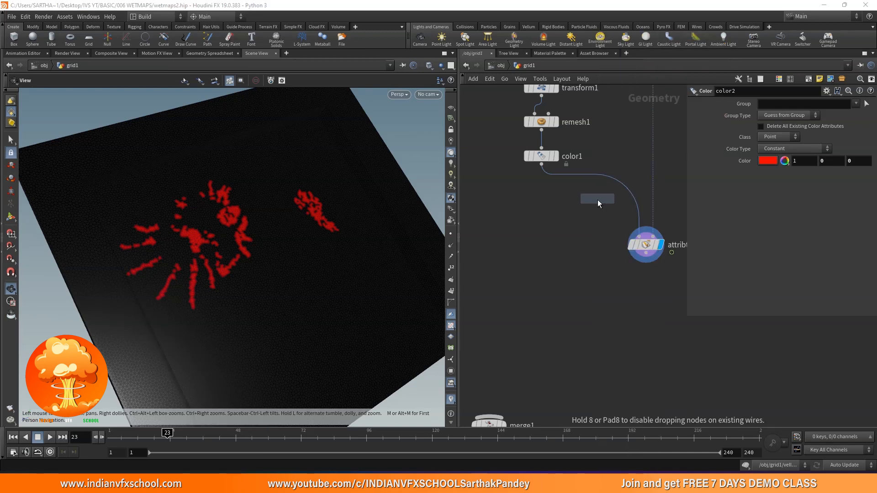
pyautogui.click(595, 216)
pyautogui.moveTo(608, 186); pyautogui.dragTo(525, 234, button='middle')
pyautogui.moveTo(559, 292); pyautogui.dragTo(640, 279)
pyautogui.moveTo(512, 271); pyautogui.dragTo(568, 271)
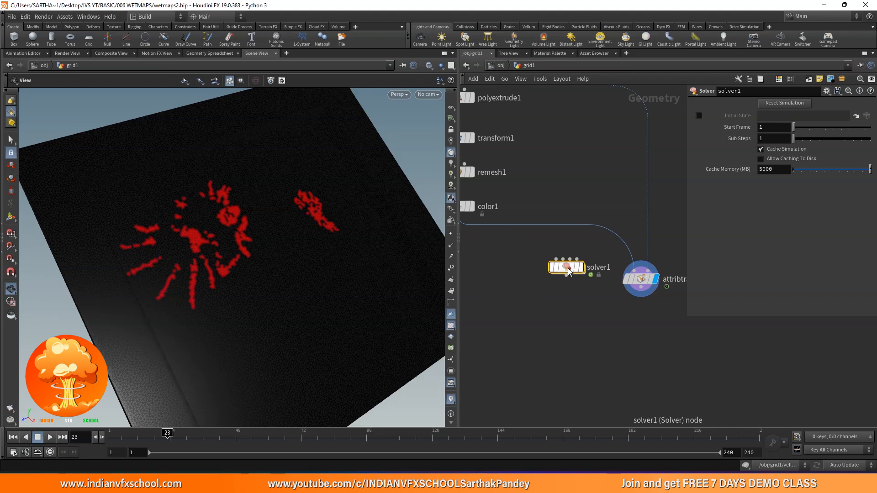
pyautogui.scroll(-3, 568, 268)
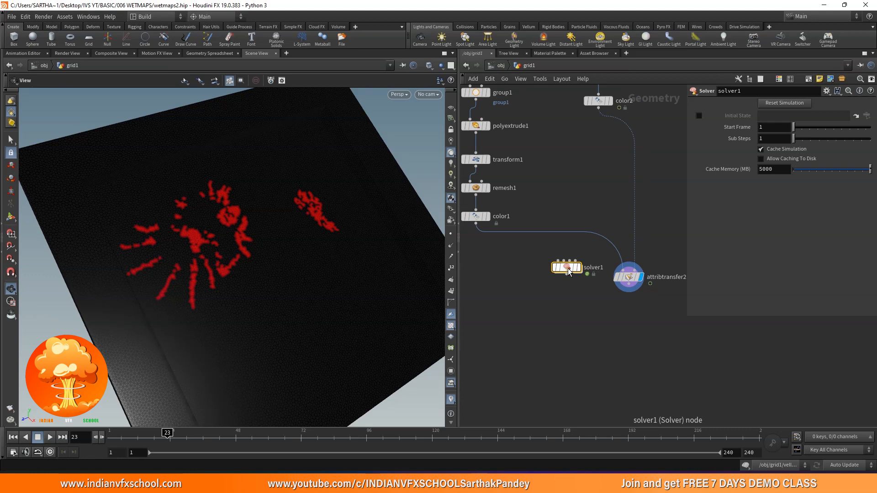
pyautogui.moveTo(621, 276); pyautogui.dragTo(622, 247)
pyautogui.scroll(2, 587, 252)
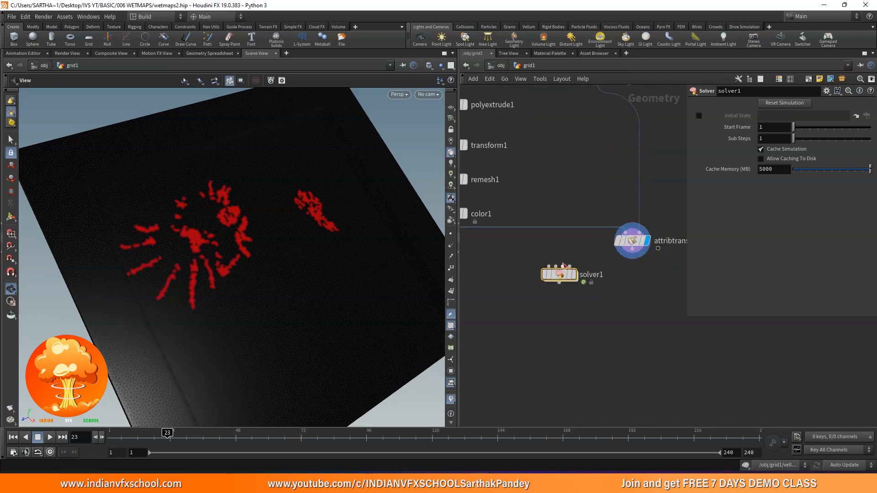
pyautogui.moveTo(569, 239)
pyautogui.mouseDown(button='middle')
pyautogui.moveTo(609, 255)
pyautogui.moveTo(570, 255)
pyautogui.mouseUp(button='middle')
pyautogui.scroll(-2, 574, 265)
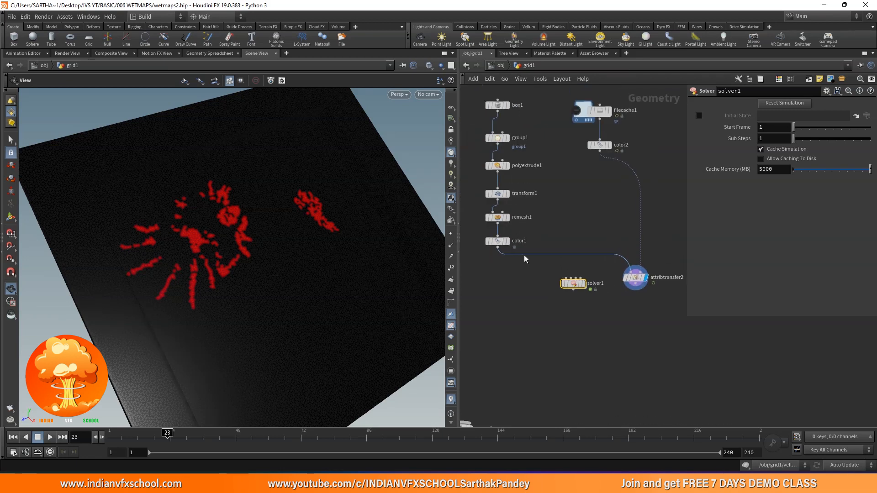
pyautogui.scroll(2, 508, 253)
pyautogui.click(496, 247)
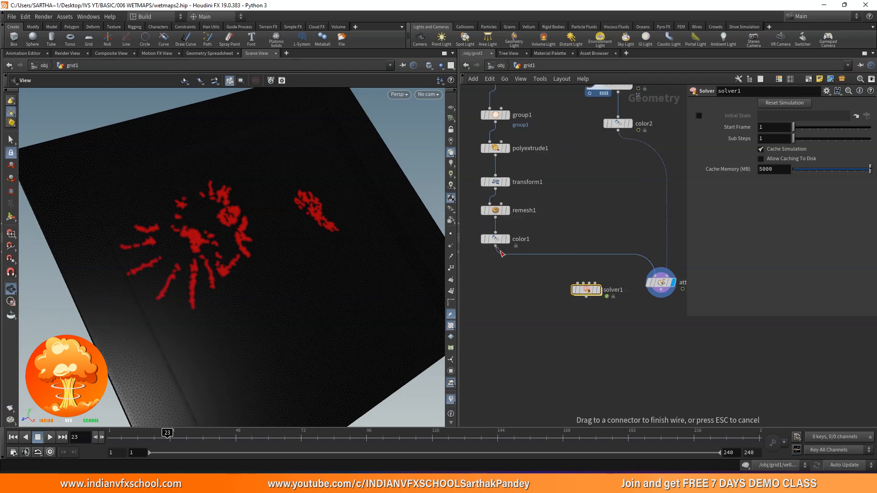
pyautogui.click(561, 285)
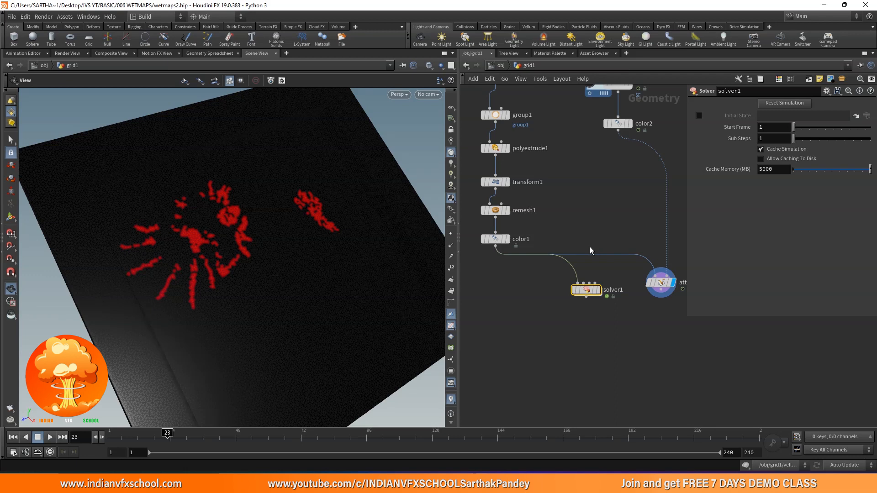
pyautogui.hotkey('ctrl', 'z')
pyautogui.moveTo(639, 267); pyautogui.dragTo(615, 265, button='middle')
pyautogui.scroll(-1, 617, 265)
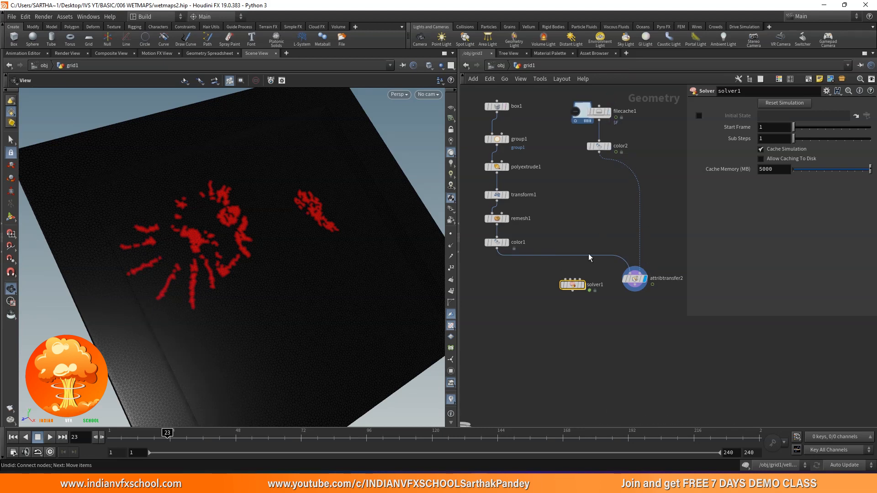
# Step: Connect color1 to the first input of solver1 and color2 to its second input
pyautogui.scroll(2, 589, 258)
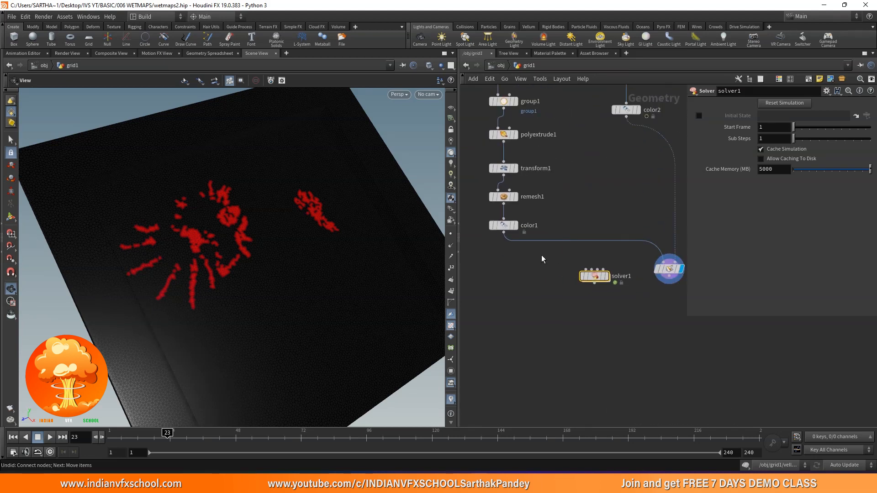
pyautogui.moveTo(504, 234); pyautogui.dragTo(585, 271)
pyautogui.moveTo(599, 124); pyautogui.dragTo(579, 232)
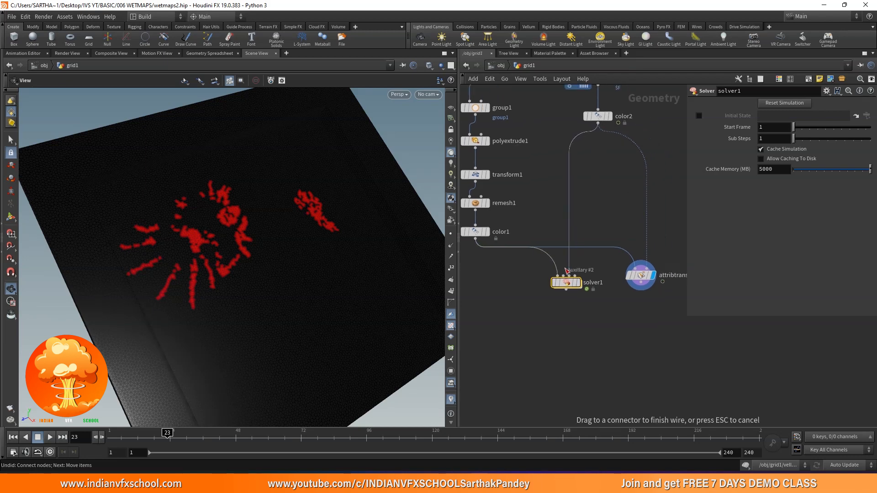
pyautogui.moveTo(564, 271); pyautogui.dragTo(565, 276)
# Step: Move attribtransfer2 out of the grid1 network into solver1, placing it below the Prev_Frame and Input nodes
pyautogui.click(641, 276)
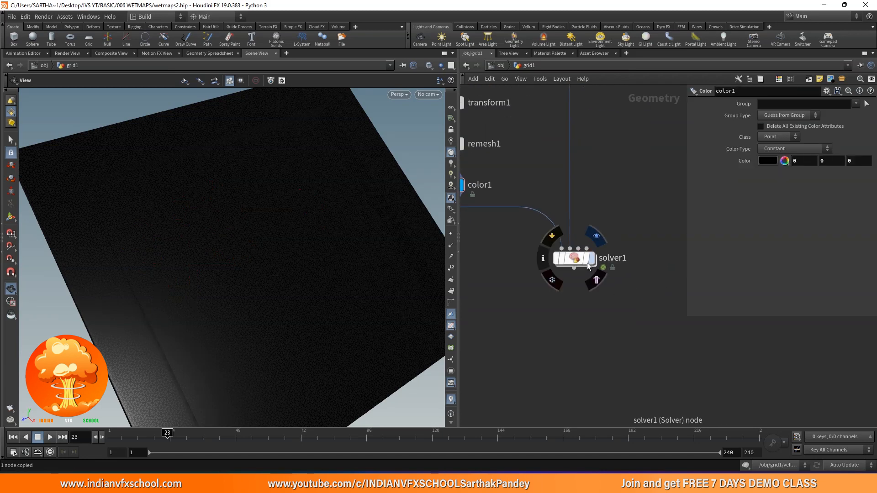
pyautogui.doubleClick(572, 256)
pyautogui.moveTo(572, 257); pyautogui.dragTo(561, 186, button='middle')
pyautogui.hotkey('ctrl', 'v')
pyautogui.moveTo(501, 163)
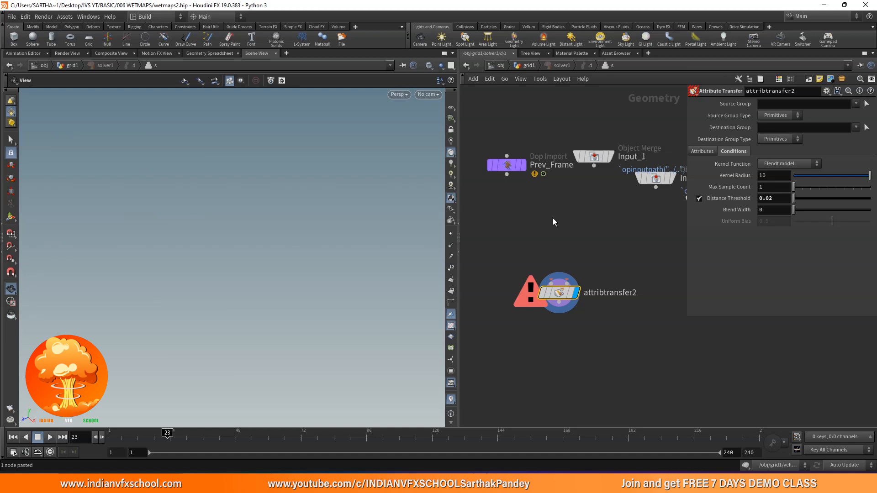
pyautogui.moveTo(554, 283); pyautogui.dragTo(572, 299)
pyautogui.scroll(-2, 573, 255)
pyautogui.moveTo(559, 287); pyautogui.dragTo(527, 295, button='middle')
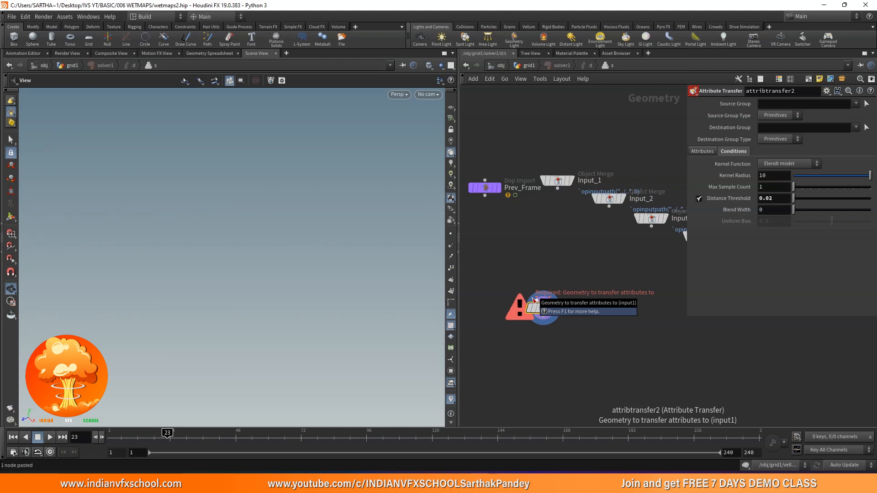
# Step: Connect Prev_Frame to the first input of attribtransfer2, and check solver1's input wiring in the grid1 network
pyautogui.moveTo(534, 300); pyautogui.dragTo(532, 275)
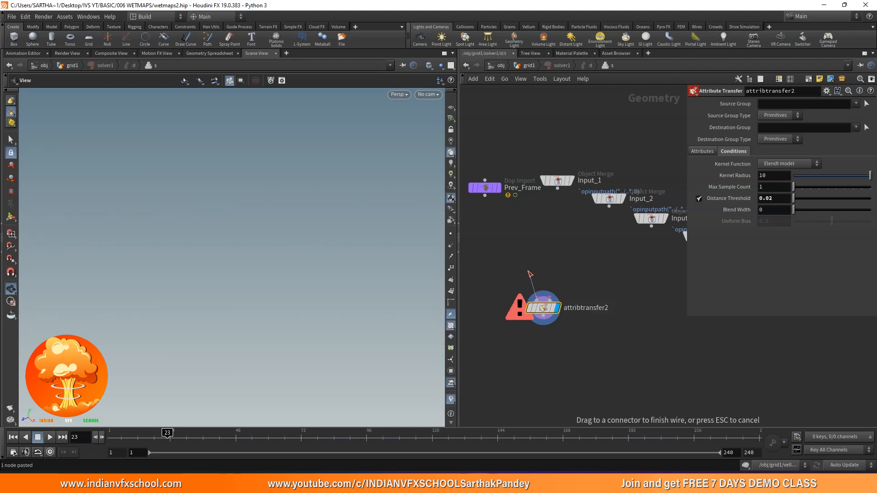
pyautogui.moveTo(490, 225); pyautogui.dragTo(485, 209)
pyautogui.click(526, 66)
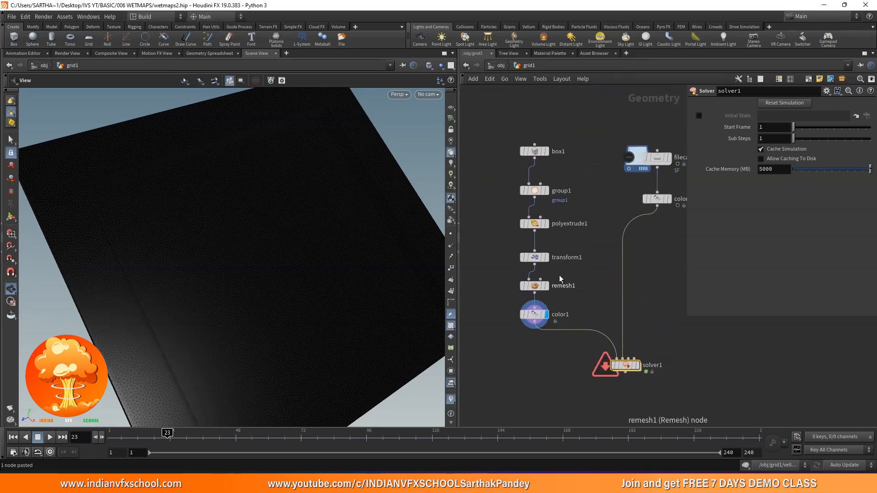
pyautogui.press('f')
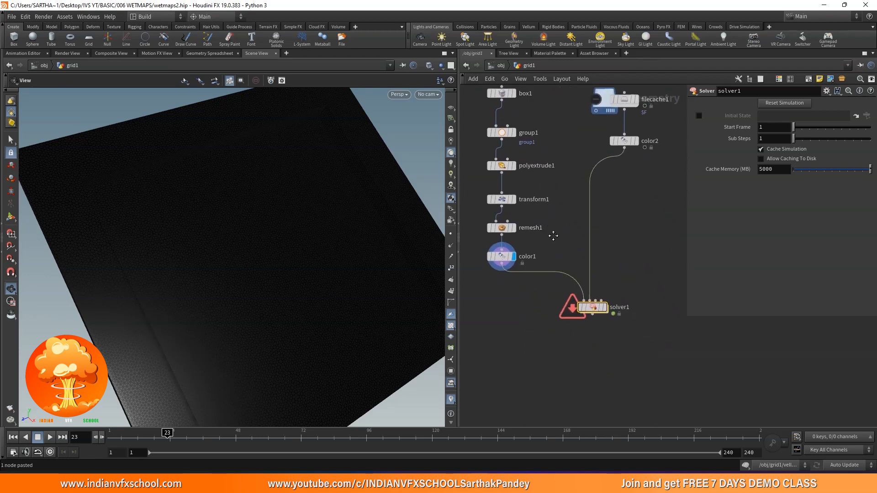
pyautogui.doubleClick(577, 278)
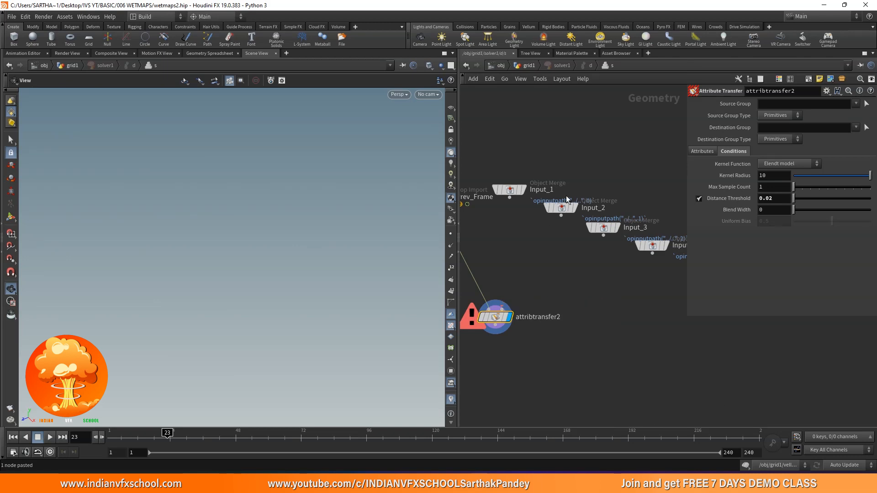
# Step: Move Input_2 aside and connect Input_1 to the second input of attribtransfer2
pyautogui.moveTo(563, 208); pyautogui.dragTo(605, 164)
pyautogui.moveTo(506, 265); pyautogui.dragTo(544, 256, button='middle')
pyautogui.moveTo(552, 278); pyautogui.dragTo(547, 183)
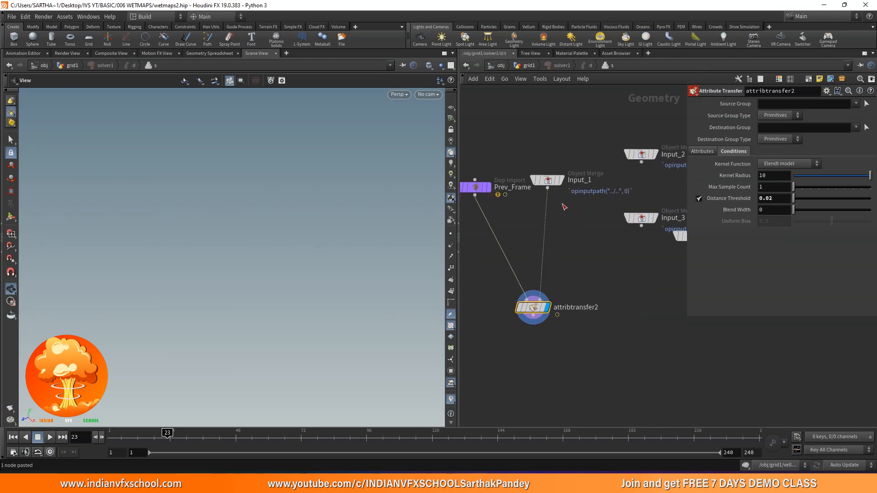
# Step: Display solver1 in the grid1 network, scrub to frame 19 and check which solver inputs the color nodes feed
pyautogui.click(526, 66)
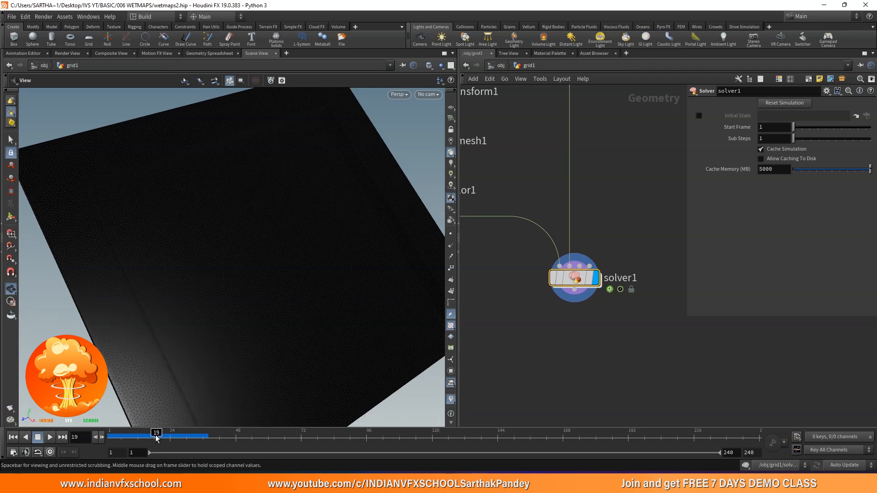
pyautogui.press('h')
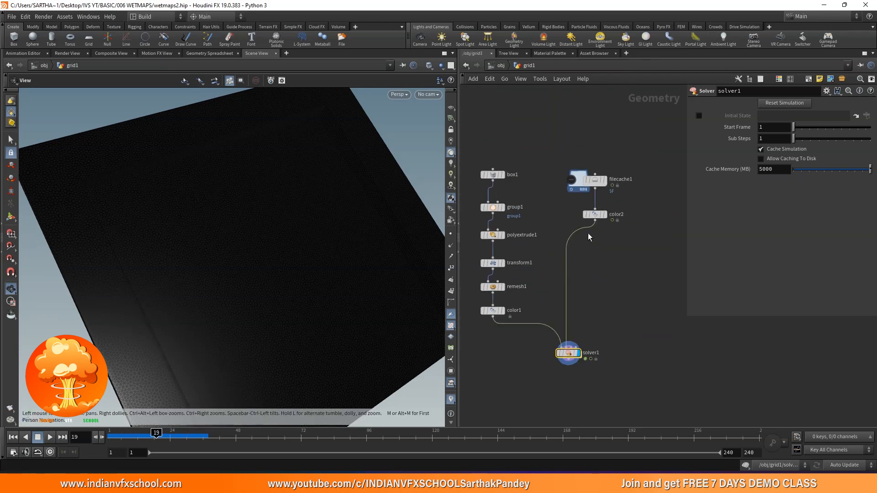
pyautogui.scroll(5, 569, 287)
pyautogui.moveTo(569, 287); pyautogui.dragTo(566, 173, button='middle')
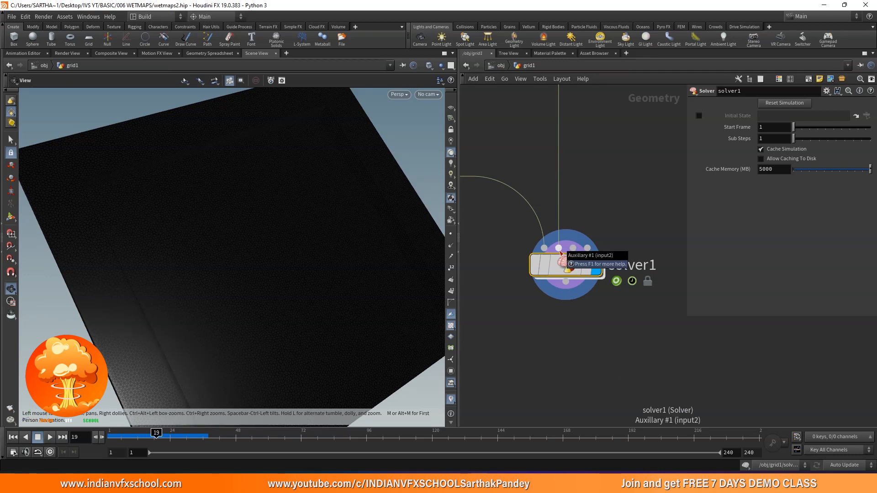
pyautogui.moveTo(559, 250)
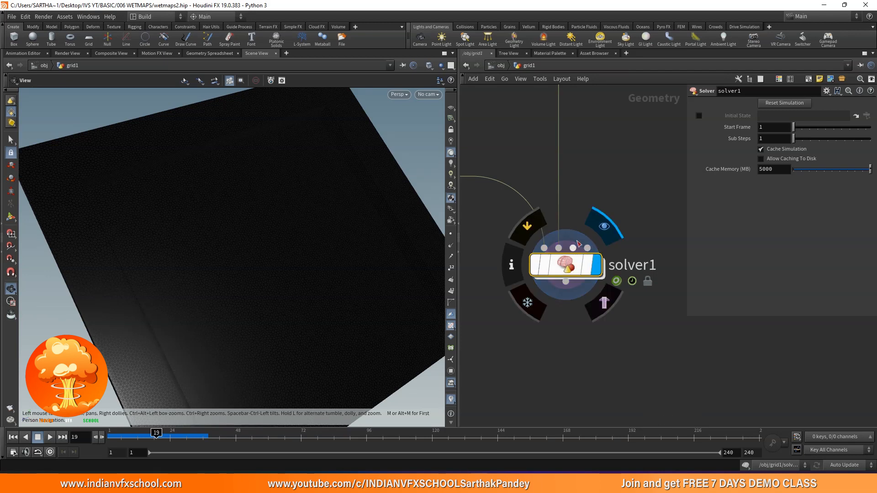
# Step: Inside solver1, connect Input_2 to the second input of attribtransfer2 in place of Input_1
pyautogui.doubleClick(561, 259)
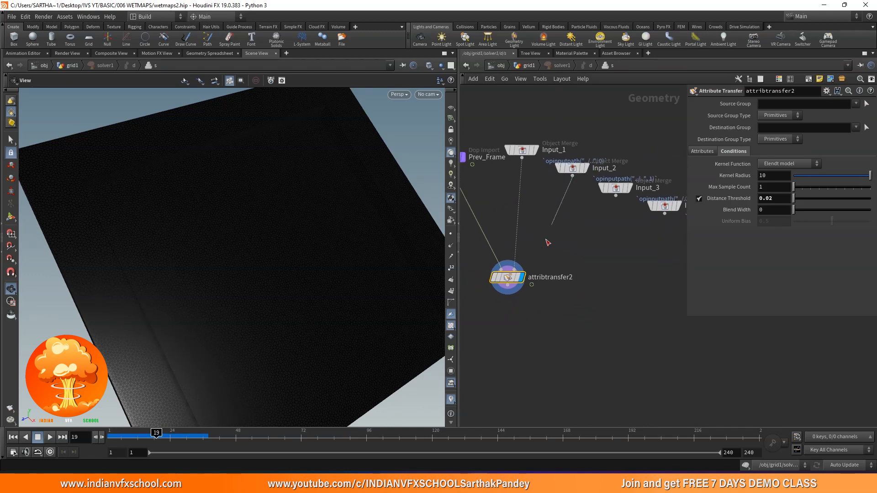
pyautogui.moveTo(565, 193); pyautogui.dragTo(515, 269)
pyautogui.moveTo(548, 252); pyautogui.dragTo(570, 246, button='middle')
# Step: Rewind to frame 1, return to the grid1 network and scrub to frame 57 to check the color accumulation on the tray
pyautogui.click(109, 437)
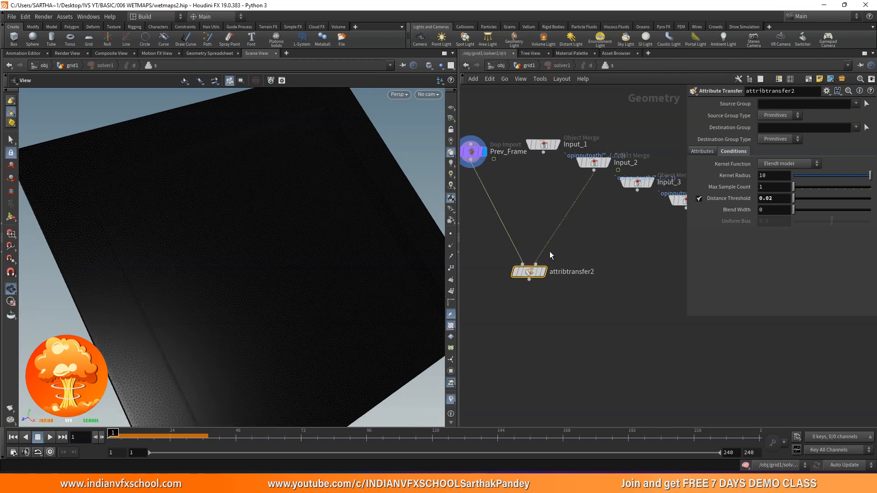
pyautogui.click(529, 66)
pyautogui.click(125, 432)
pyautogui.moveTo(132, 431); pyautogui.dragTo(260, 436)
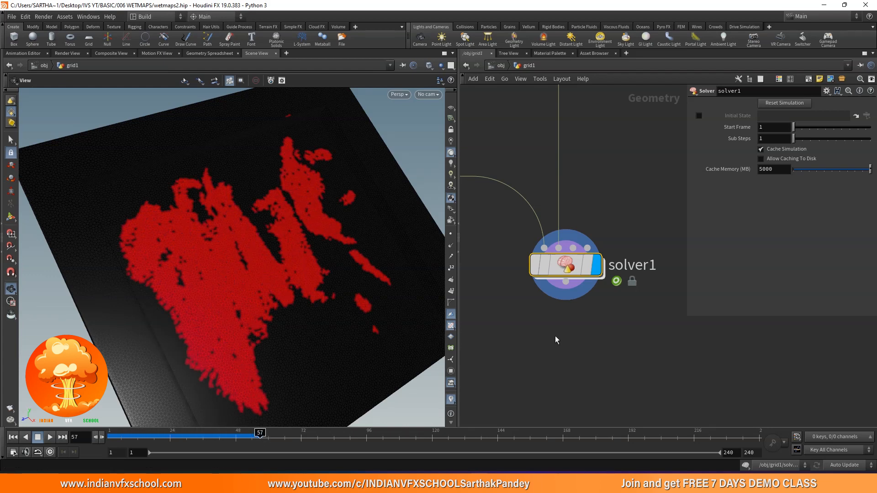
pyautogui.scroll(-3, 556, 340)
pyautogui.press('Tab')
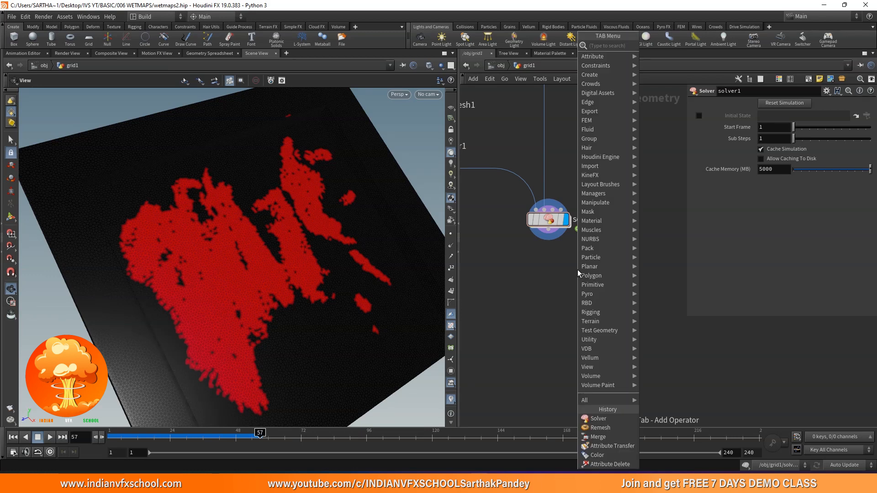
pyautogui.write('remesh')
pyautogui.press('Return')
pyautogui.click(578, 270)
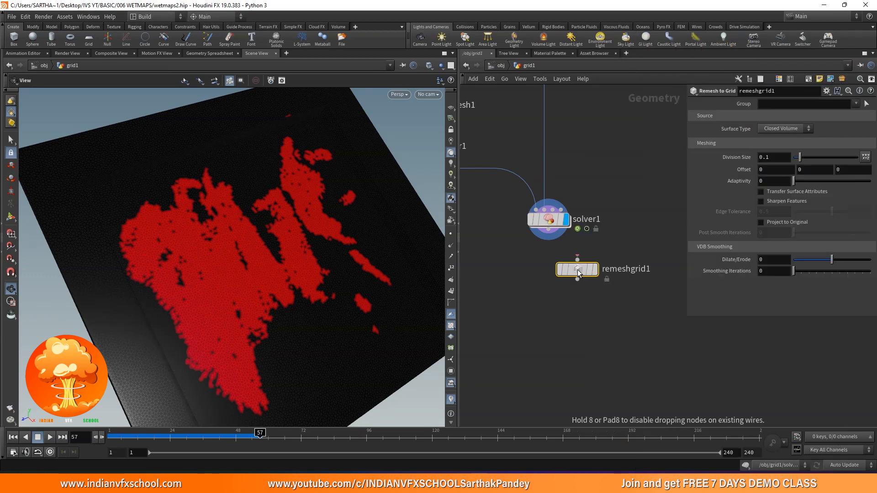
pyautogui.press('Delete')
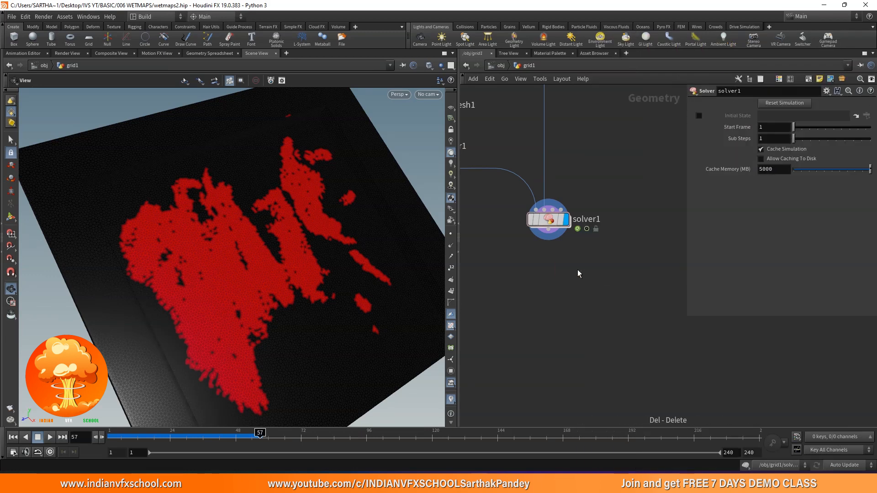
# Step: Add a Merge node below solver1, connect solver1 and color2 into it, and display the merged result
pyautogui.press('Tab')
pyautogui.write('merge')
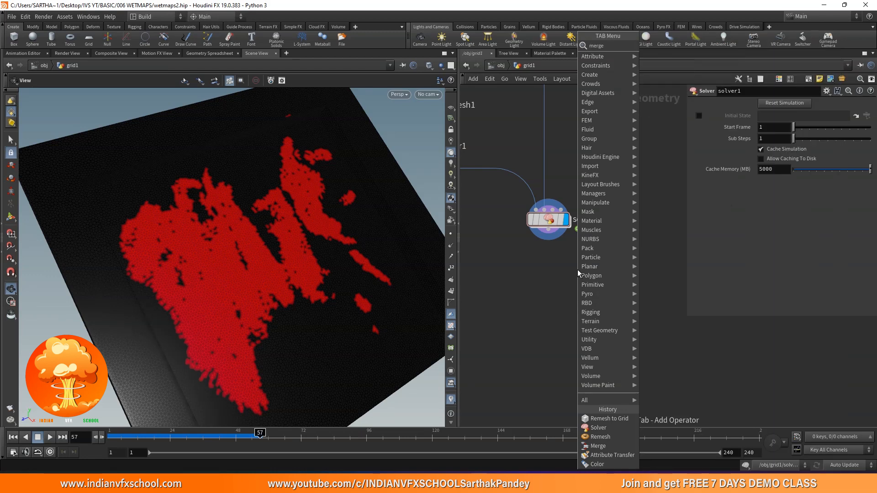
pyautogui.press('Return')
pyautogui.click(590, 326)
pyautogui.moveTo(550, 240); pyautogui.dragTo(590, 327)
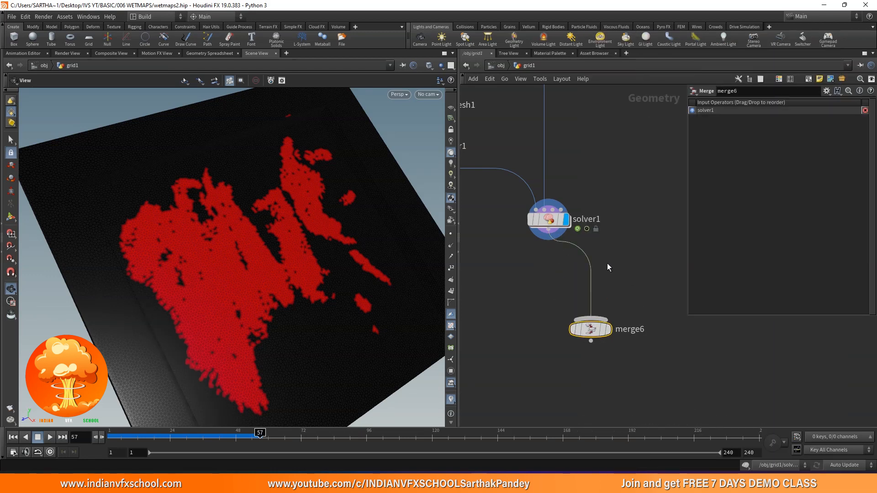
pyautogui.scroll(-3, 599, 261)
pyautogui.moveTo(582, 139); pyautogui.dragTo(597, 291)
pyautogui.scroll(3, 589, 301)
pyautogui.scroll(-3, 294, 271)
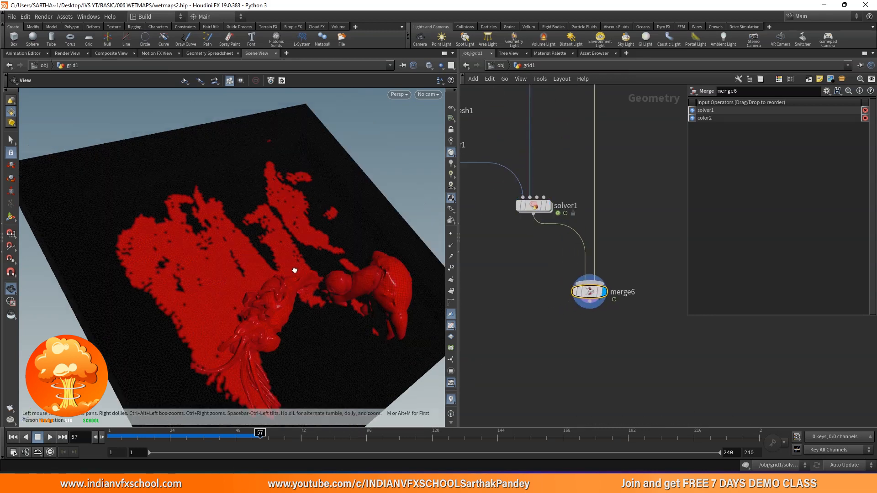
# Step: Scrub through the merged animation and stop at frame 22 to inspect the red trails around the models up close
pyautogui.moveTo(294, 271); pyautogui.dragTo(274, 274)
pyautogui.moveTo(133, 431); pyautogui.dragTo(265, 460)
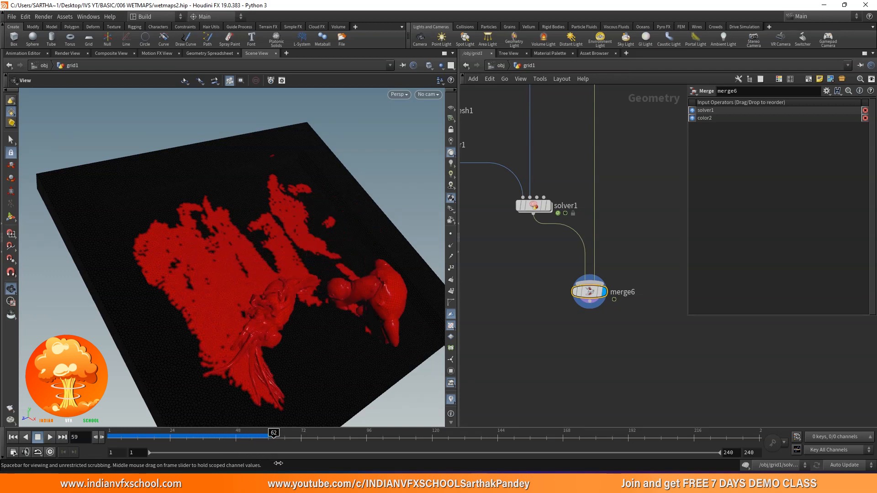
pyautogui.moveTo(113, 433); pyautogui.dragTo(165, 439)
pyautogui.moveTo(215, 321); pyautogui.dragTo(202, 215)
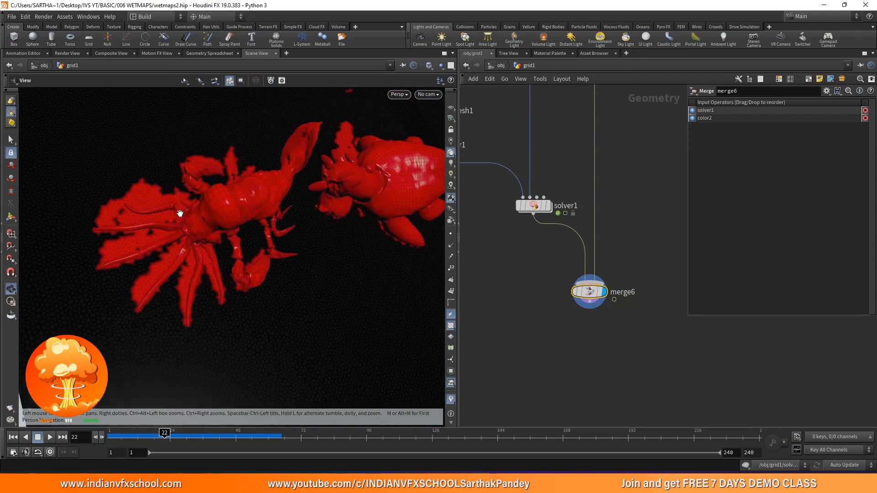
# Step: Make room below solver1 and insert an Attribute Blur node between solver1 and merge6
pyautogui.moveTo(580, 289); pyautogui.dragTo(587, 336)
pyautogui.moveTo(539, 206); pyautogui.dragTo(543, 195)
pyautogui.scroll(1, 549, 235)
pyautogui.click(549, 236)
pyautogui.press('Tab')
pyautogui.write('attrb')
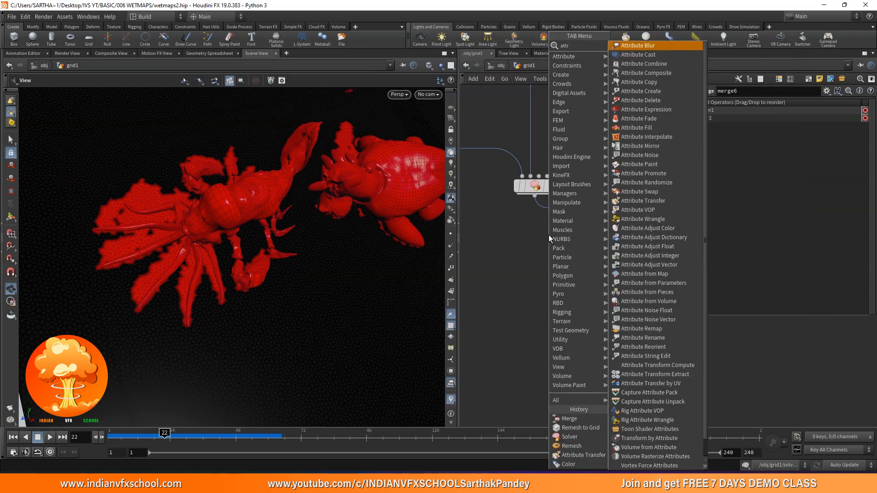
pyautogui.click(655, 48)
pyautogui.click(539, 228)
pyautogui.scroll(2, 587, 219)
pyautogui.moveTo(534, 236); pyautogui.dragTo(534, 235)
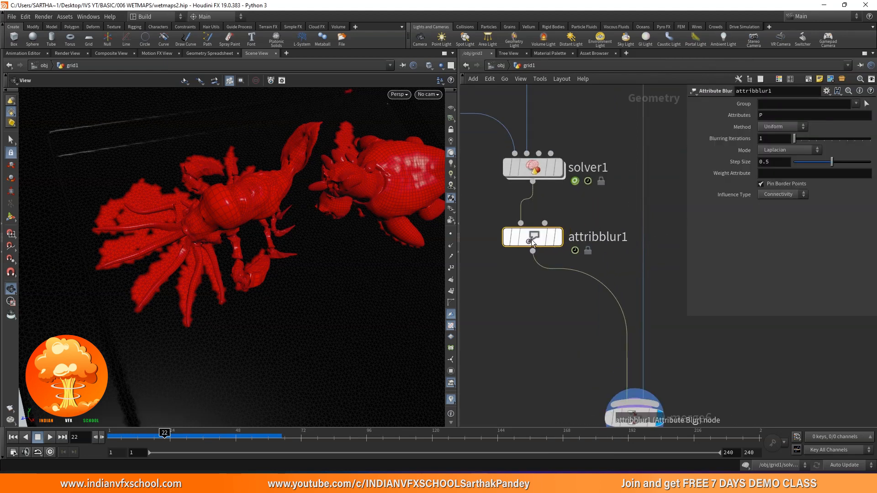
# Step: Set the attribute blurred by attribblur1 to Cd and inspect the softened color edges around the model's legs
pyautogui.click(770, 116)
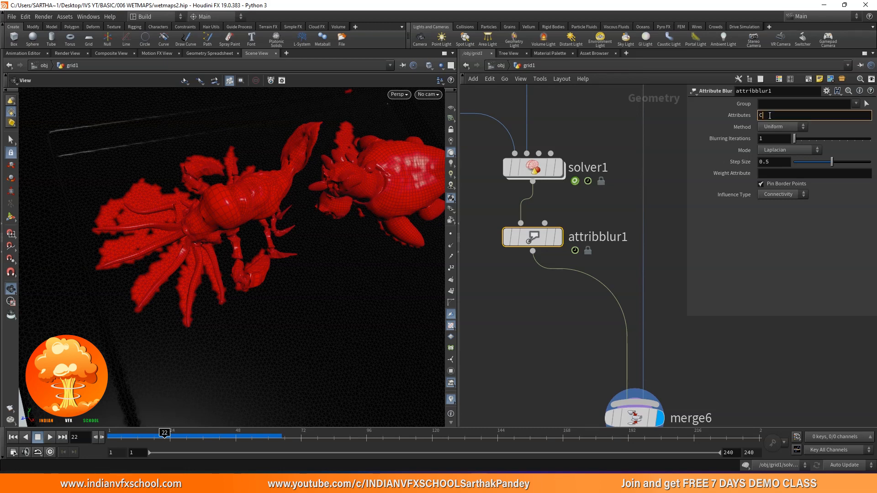
pyautogui.press('Return')
pyautogui.moveTo(202, 182); pyautogui.dragTo(184, 221)
pyautogui.scroll(5, 133, 166)
pyautogui.moveTo(133, 166); pyautogui.dragTo(173, 184)
pyautogui.scroll(5, 183, 177)
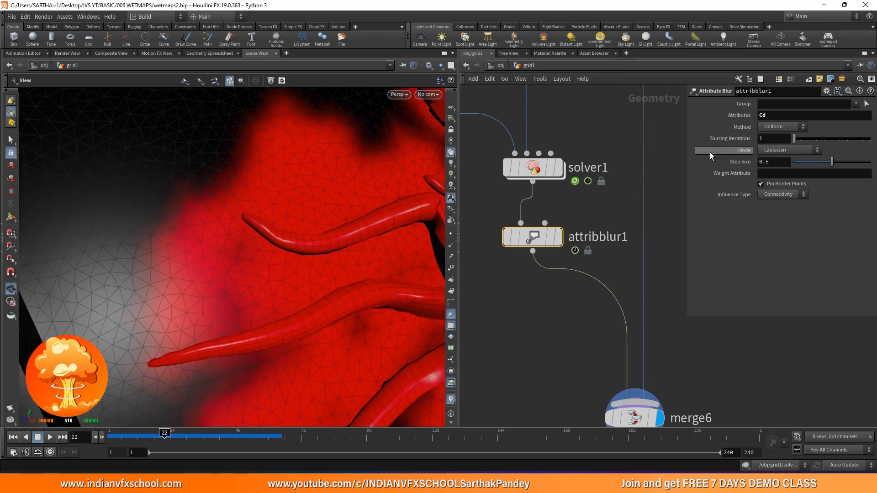
# Step: Try 10 and 2 blurring iterations on attribblur1, and set the value back to 1
pyautogui.moveTo(795, 139); pyautogui.dragTo(802, 140)
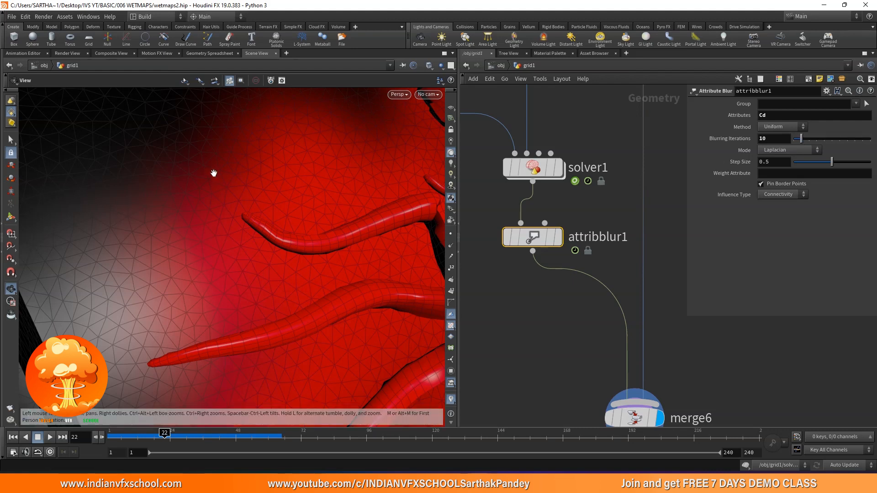
pyautogui.scroll(-10, 269, 223)
pyautogui.click(768, 137)
pyautogui.write('2')
pyautogui.press('Return')
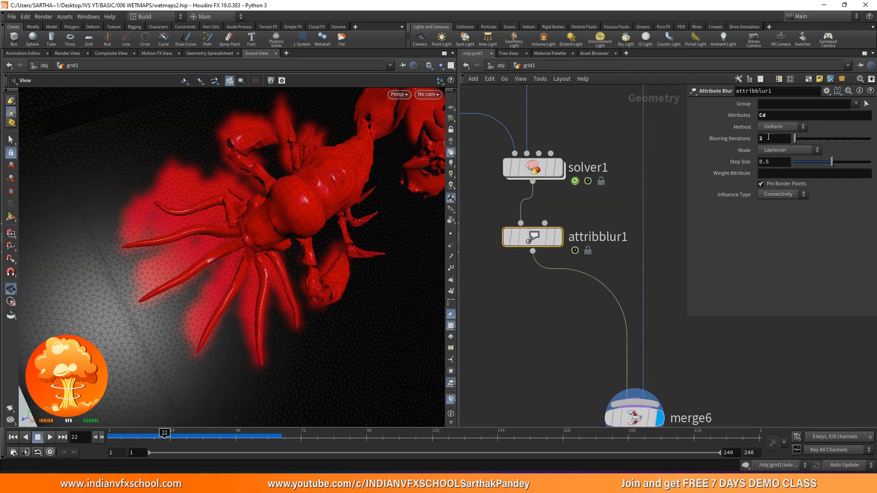
pyautogui.press('BackSpace')
pyautogui.write('1')
pyautogui.press('Return')
# Step: Frame the whole tray and scrub to frame 51 to check the blurred wetmap trail
pyautogui.moveTo(154, 223); pyautogui.dragTo(311, 379)
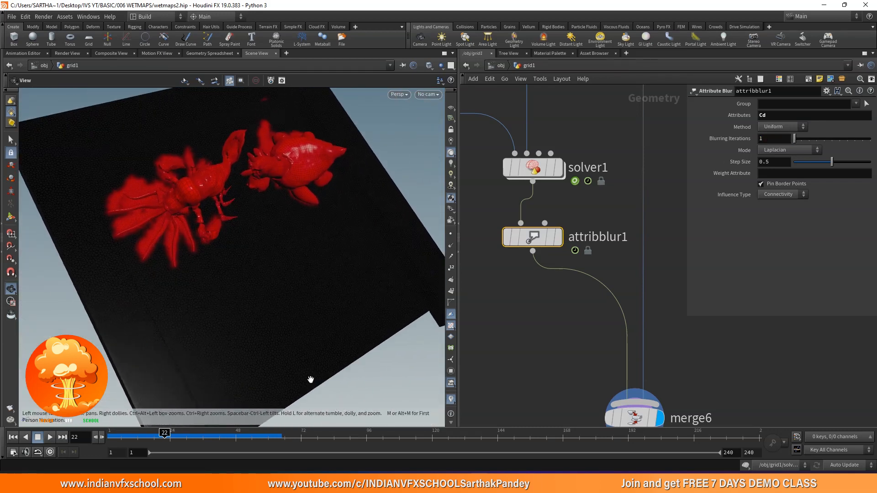
pyautogui.moveTo(181, 434); pyautogui.dragTo(244, 434)
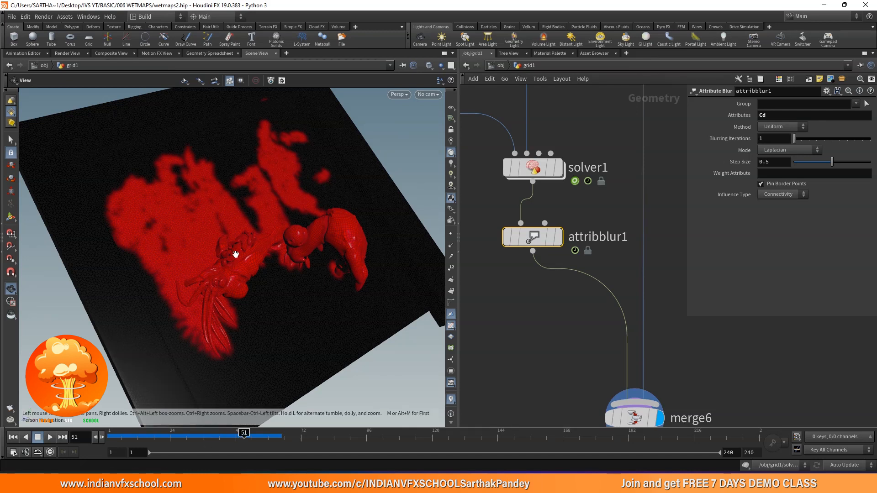
pyautogui.scroll(-3, 583, 210)
pyautogui.scroll(2, 583, 210)
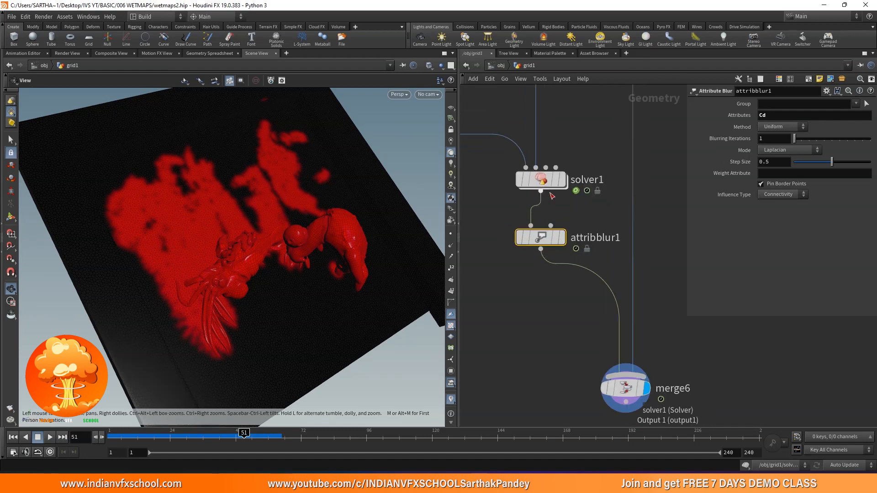
# Step: Open solver1's inner network at attribtransfer2 and scrub to frame 39
pyautogui.click(543, 181)
pyautogui.doubleClick(544, 184)
pyautogui.moveTo(558, 281); pyautogui.dragTo(584, 221, button='middle')
pyautogui.scroll(3, 574, 215)
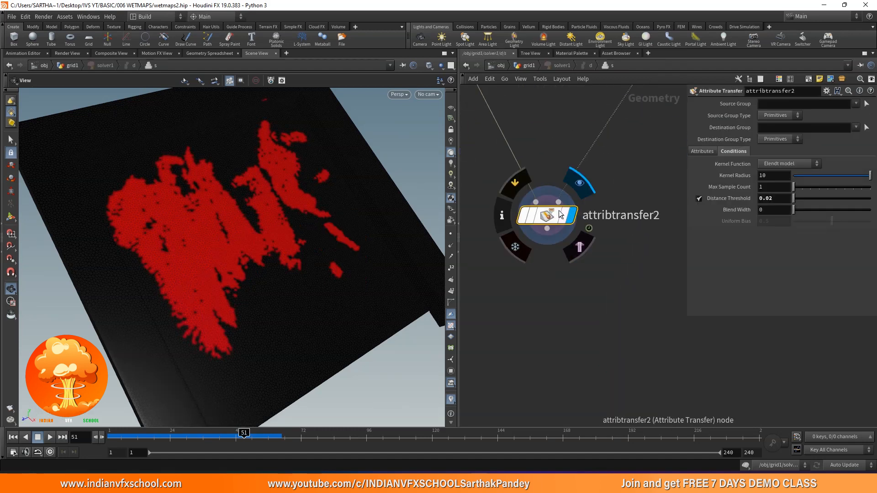
pyautogui.moveTo(235, 206); pyautogui.dragTo(182, 333)
pyautogui.moveTo(130, 437); pyautogui.dragTo(210, 438)
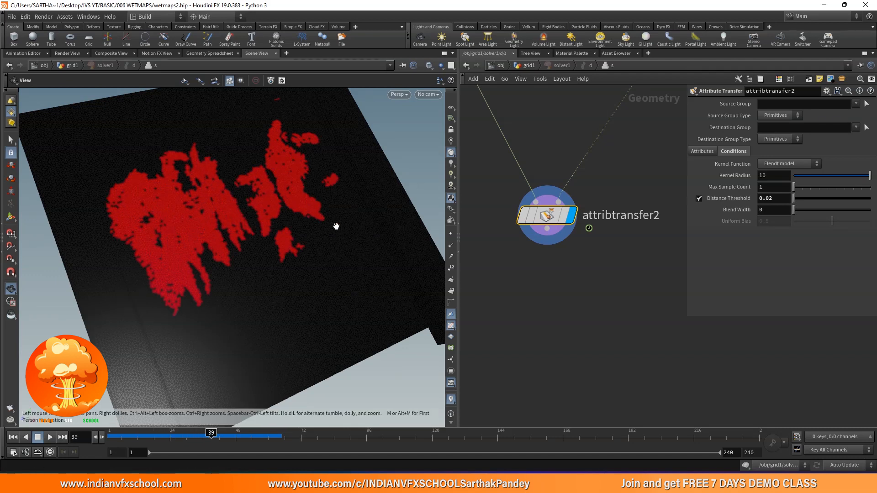
# Step: Examine the Cd values of attribtransfer2 in the geometry spreadsheet sorted by Cd[r], and return to the scene view
pyautogui.click(207, 53)
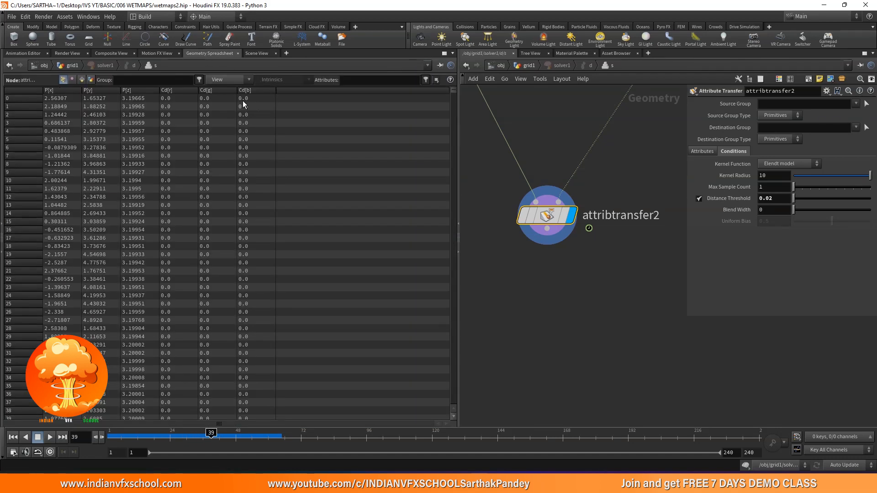
pyautogui.click(187, 91)
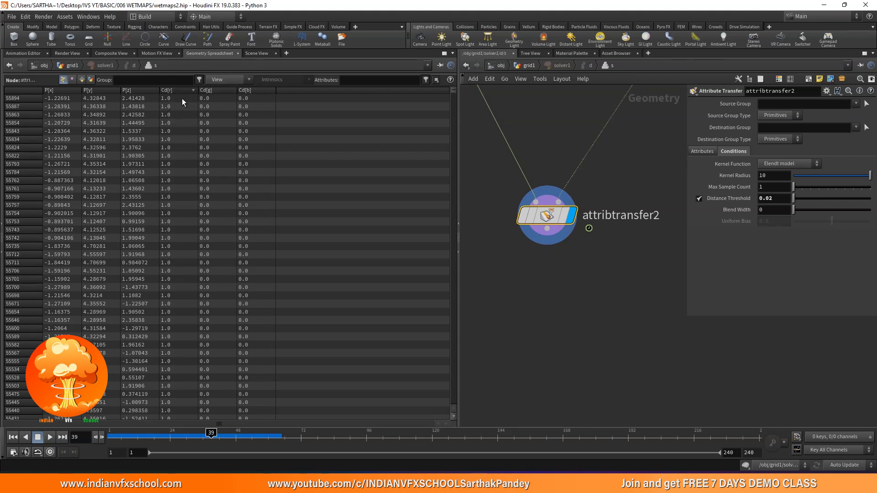
pyautogui.click(254, 54)
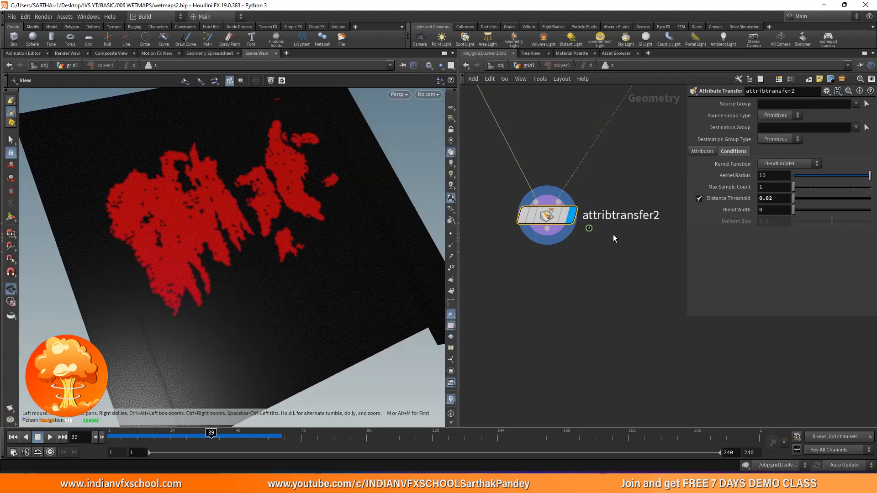
# Step: Add an Attribute Wrangle below attribtransfer2, connect it to attribtransfer2's output, and display it
pyautogui.scroll(-4, 539, 243)
pyautogui.moveTo(541, 175)
pyautogui.mouseDown(button='middle')
pyautogui.moveTo(550, 223)
pyautogui.moveTo(536, 160)
pyautogui.mouseUp(button='middle')
pyautogui.scroll(3, 535, 160)
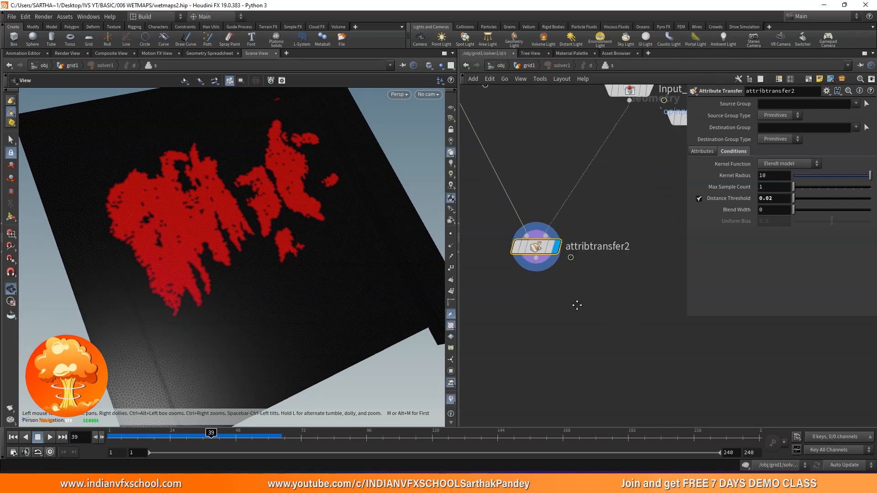
pyautogui.moveTo(561, 309); pyautogui.dragTo(602, 226, button='middle')
pyautogui.press('Tab')
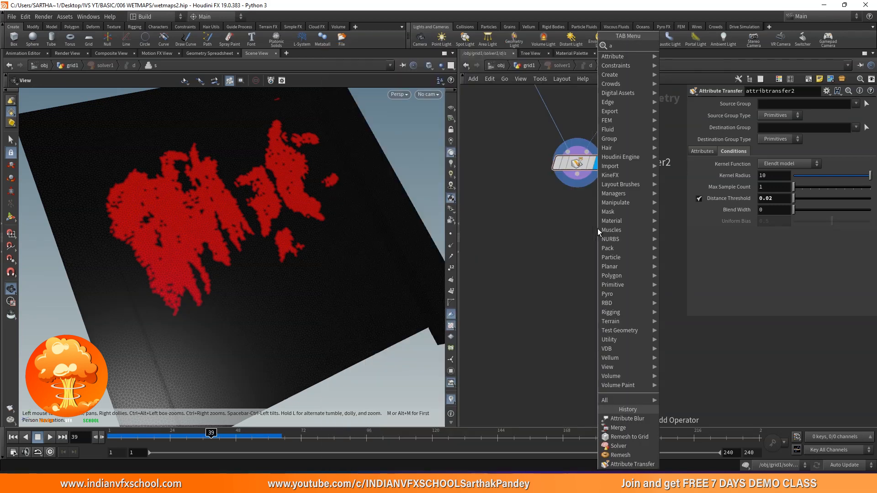
pyautogui.write('awr')
pyautogui.click(710, 47)
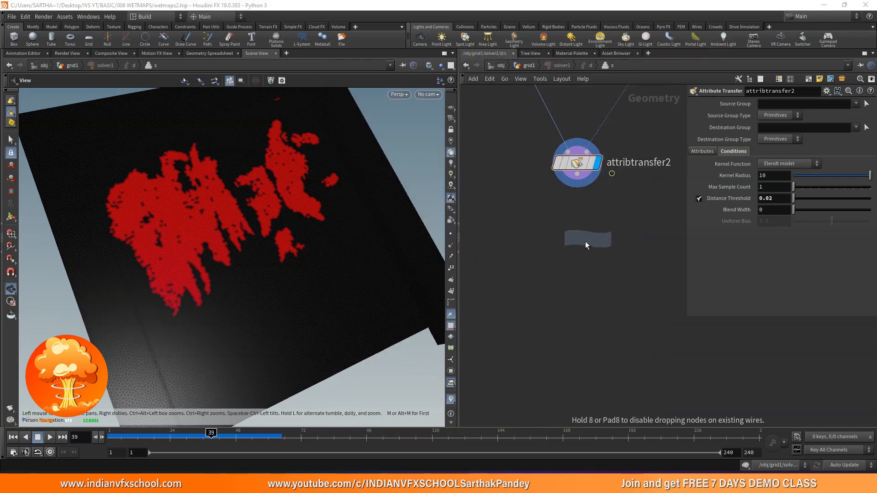
pyautogui.click(586, 242)
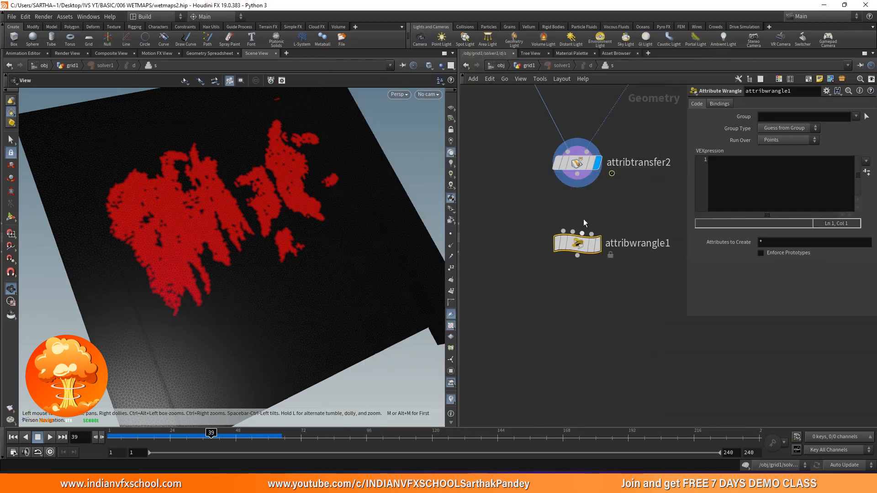
pyautogui.click(600, 247)
pyautogui.click(739, 169)
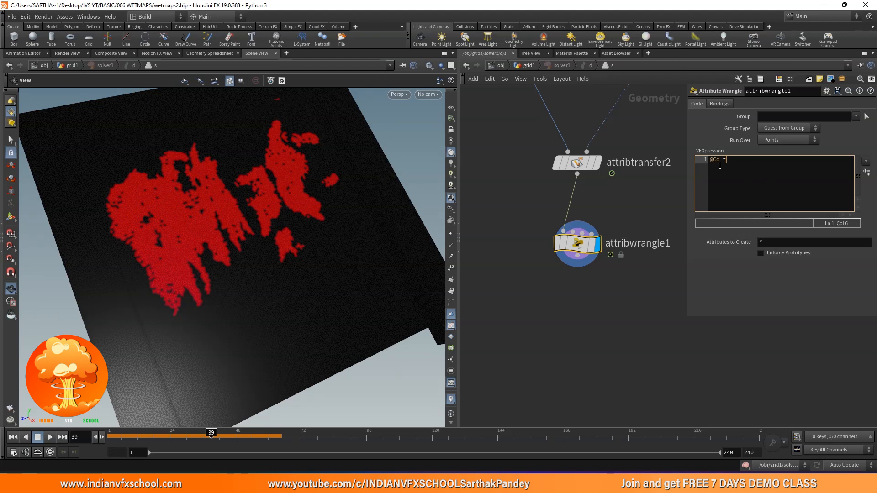
pyautogui.write('@Cd =')
pyautogui.click(634, 280)
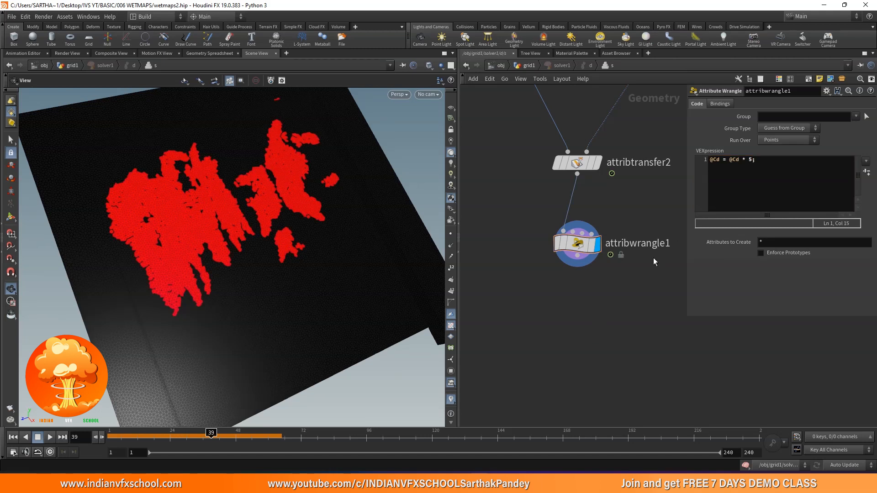
# Step: Play the solver's inner result from frame 1 and stop at frame 36 to check the intensified color
pyautogui.moveTo(179, 437); pyautogui.dragTo(73, 436)
pyautogui.click(50, 438)
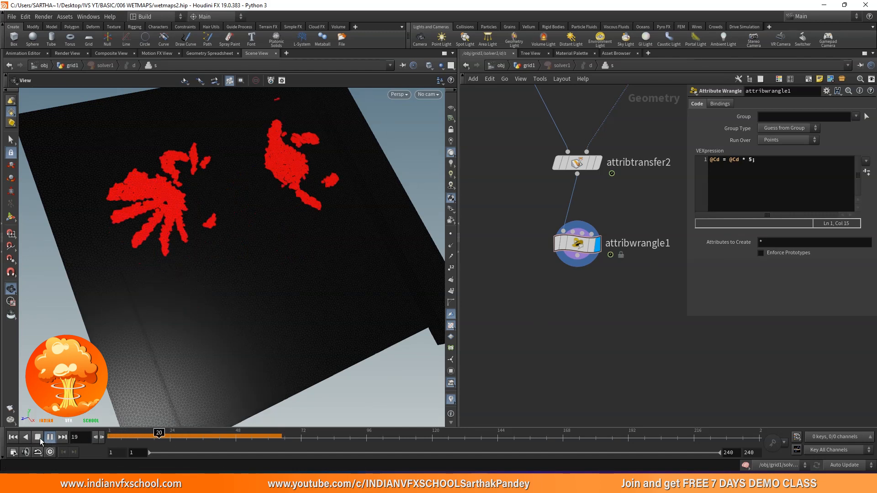
pyautogui.click(38, 437)
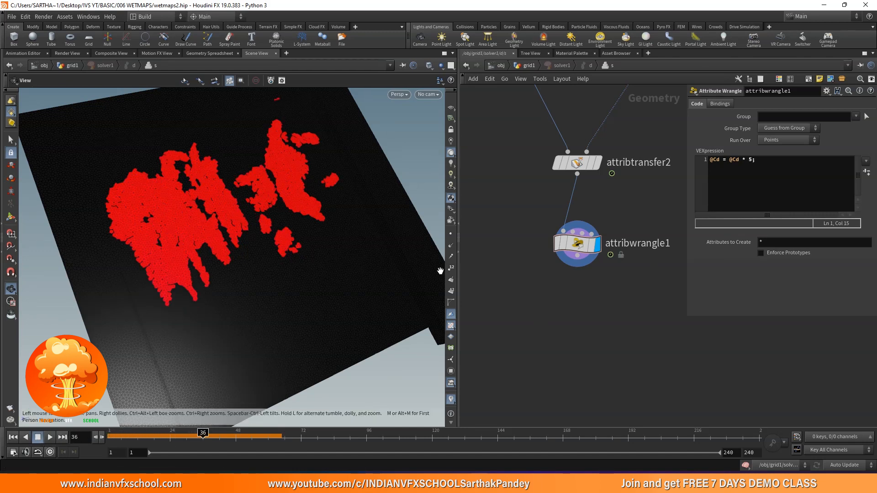
# Step: Return to the grid1 network, rewind to frame 1 and play the merged animation with the brightened, blurred wetmap
pyautogui.click(529, 67)
pyautogui.moveTo(201, 437); pyautogui.dragTo(103, 437)
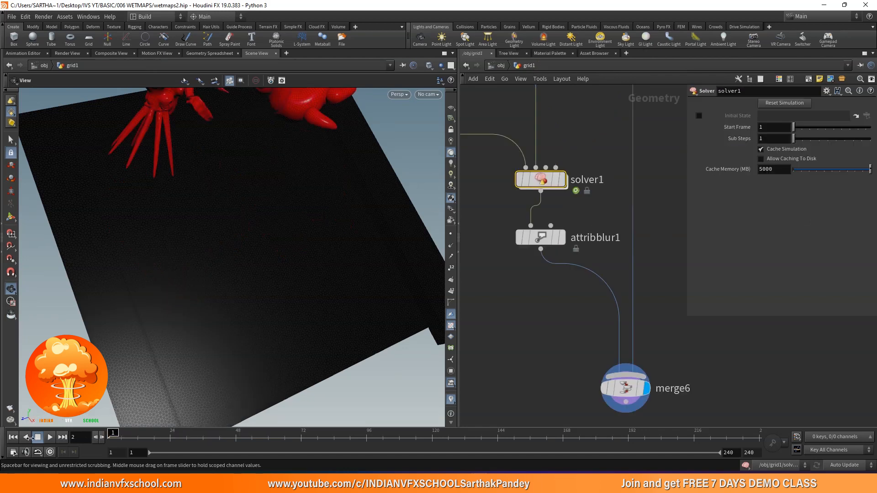
pyautogui.click(50, 437)
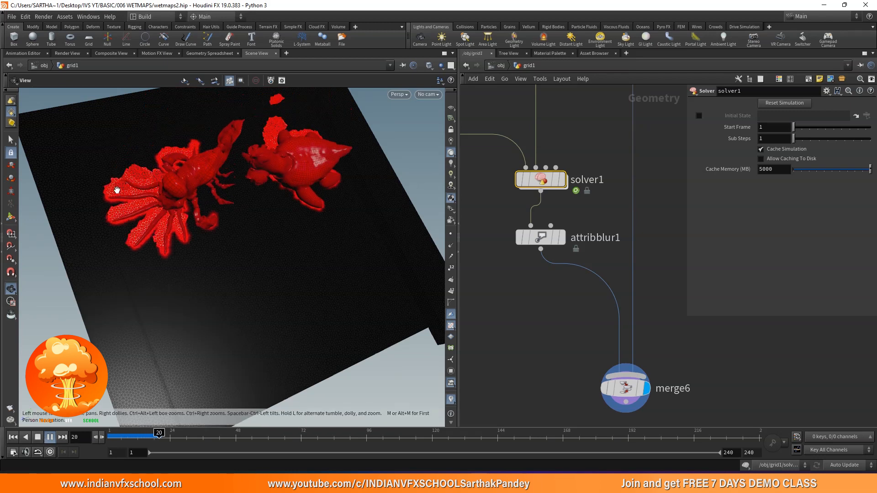
# Step: Stop playback at frame 30, examine the Cd values in the Geometry Spreadsheet, and rewind to frame 1 in the scene view
pyautogui.click(50, 437)
pyautogui.moveTo(178, 233); pyautogui.dragTo(216, 231)
pyautogui.moveTo(215, 231); pyautogui.dragTo(241, 83, button='right')
pyautogui.click(214, 54)
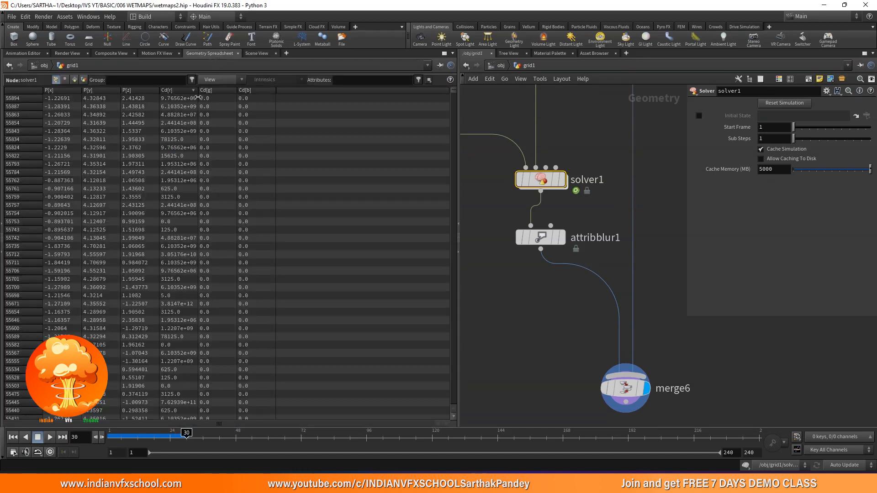
pyautogui.moveTo(114, 433)
pyautogui.mouseDown()
pyautogui.moveTo(168, 433)
pyautogui.moveTo(109, 433)
pyautogui.mouseUp()
pyautogui.click(257, 54)
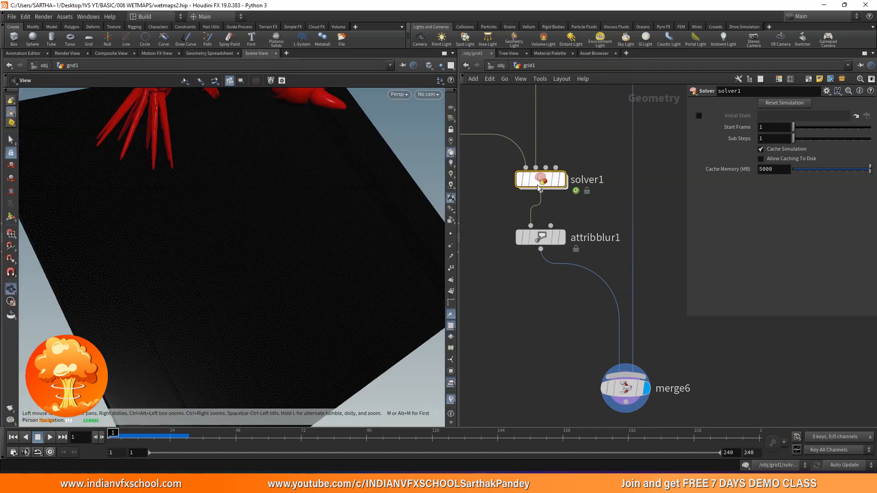
pyautogui.scroll(2, 529, 180)
pyautogui.doubleClick(536, 180)
pyautogui.moveTo(327, 252); pyautogui.dragTo(316, 194)
pyautogui.moveTo(113, 432)
pyautogui.mouseDown()
pyautogui.moveTo(156, 432)
pyautogui.moveTo(113, 432)
pyautogui.mouseUp()
pyautogui.click(752, 160)
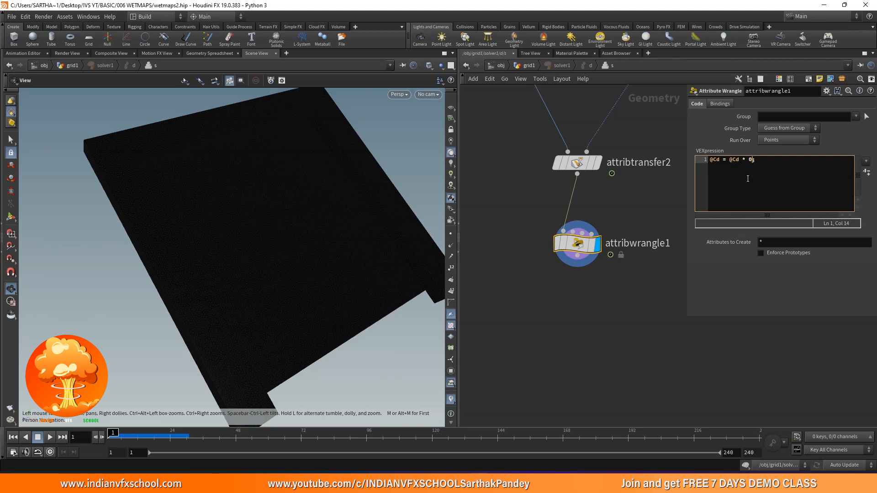
pyautogui.click(563, 351)
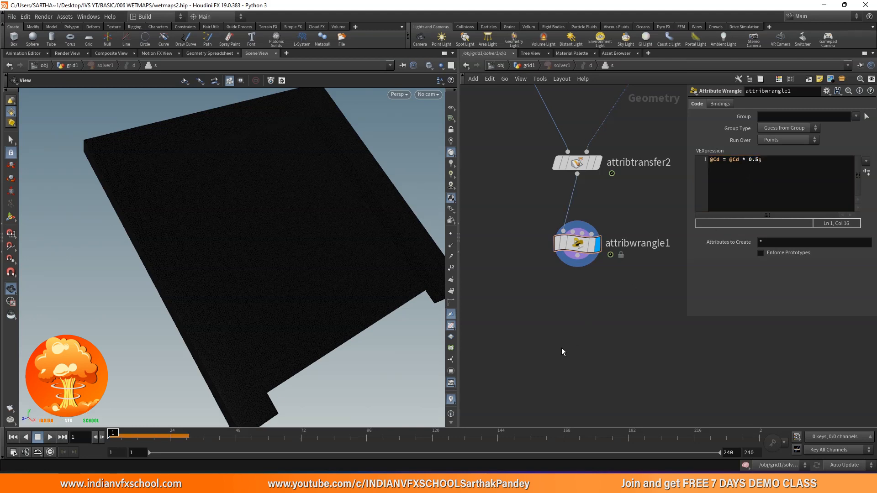
pyautogui.moveTo(758, 162); pyautogui.dragTo(745, 162)
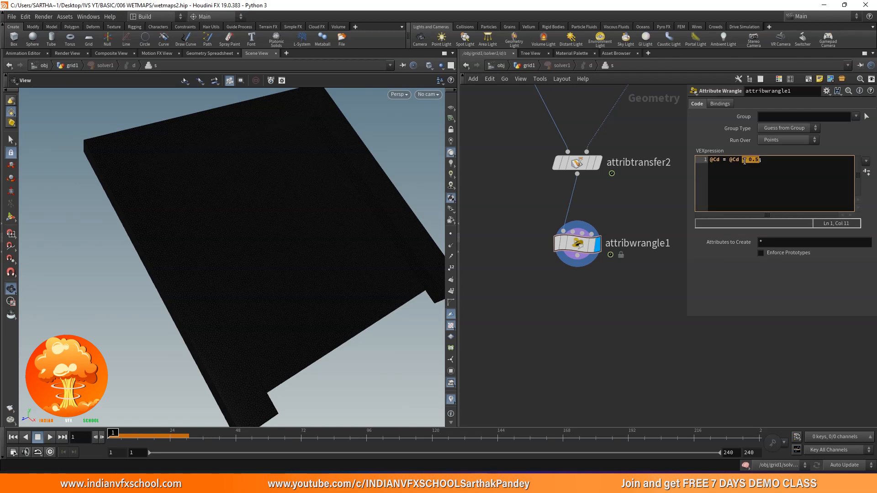
pyautogui.click(530, 190)
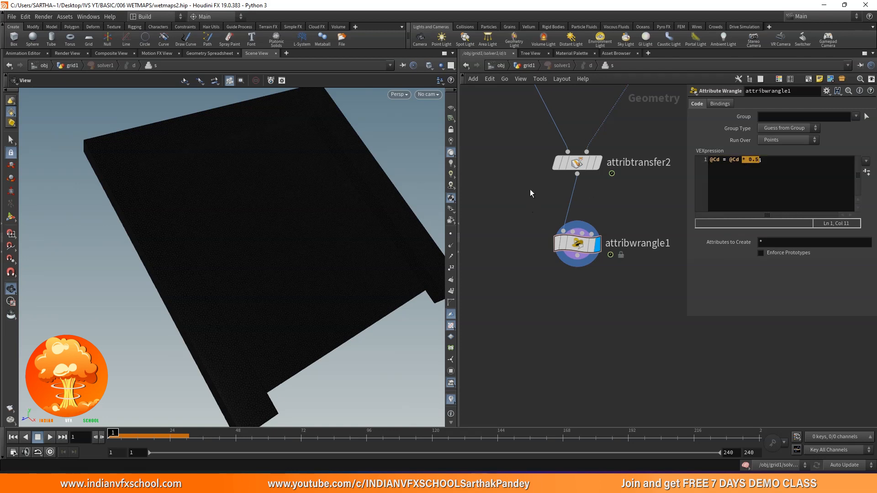
# Step: Return to the grid1 network, play the merged animation to examine the red trails around the models, and rewind to frame 3
pyautogui.click(527, 65)
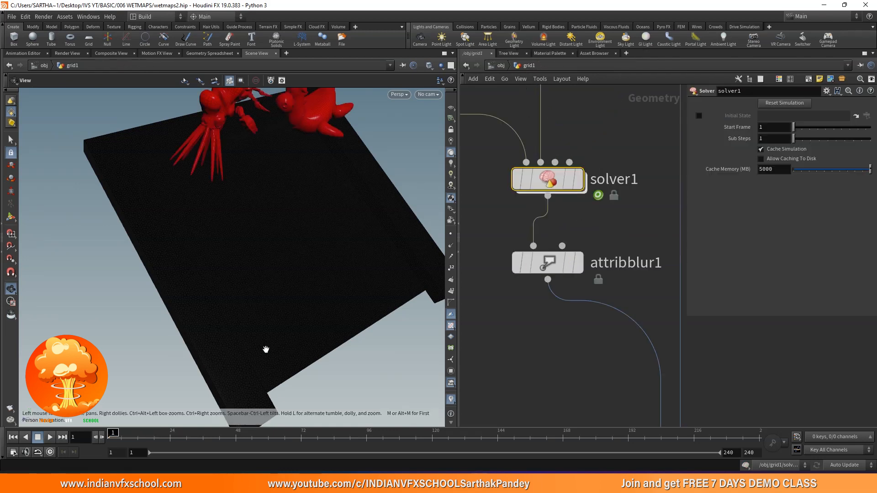
pyautogui.click(50, 437)
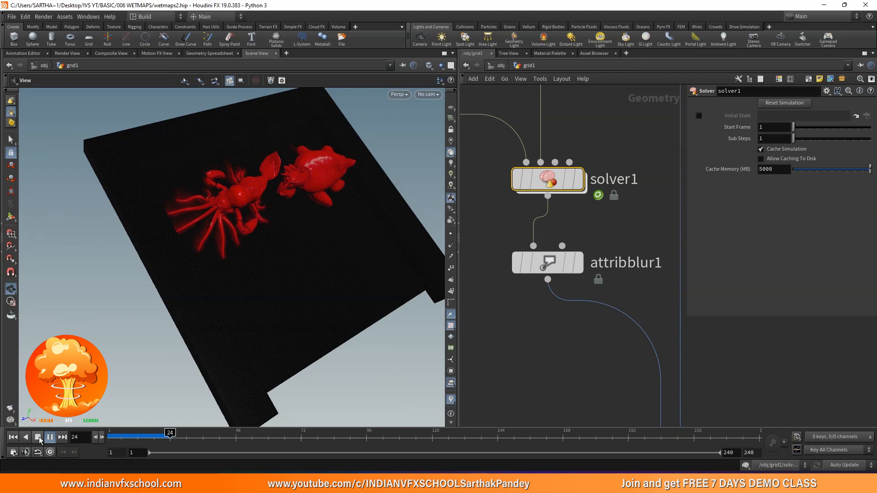
pyautogui.moveTo(211, 191); pyautogui.dragTo(213, 223)
pyautogui.moveTo(212, 223); pyautogui.dragTo(184, 237, button='middle')
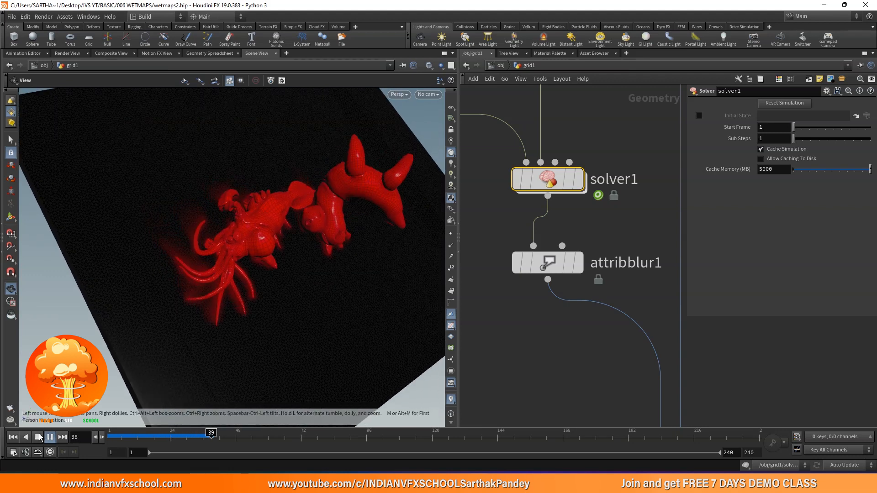
pyautogui.click(115, 438)
pyautogui.click(114, 439)
# Step: Inside solver1, set attribwrangle1's Cd multiplier to 0.98 and return to the grid1 network
pyautogui.doubleClick(548, 179)
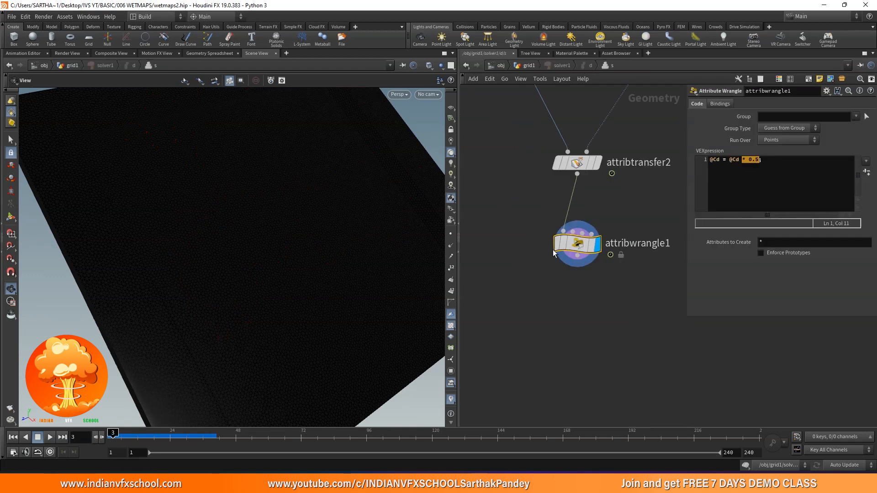
pyautogui.click(763, 166)
pyautogui.click(530, 67)
# Step: Display solver1 and scrub the timeline to frame 124 to examine how the red color fades on the tray
pyautogui.moveTo(563, 247)
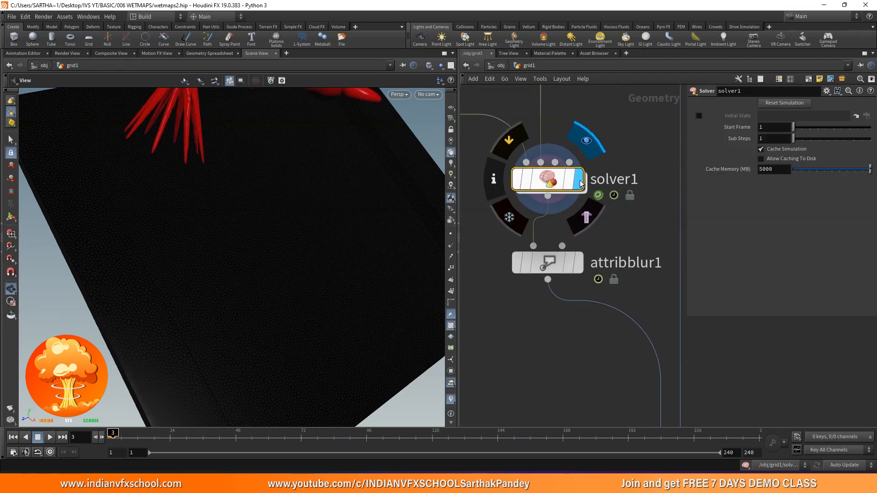
pyautogui.click(586, 139)
pyautogui.click(159, 439)
pyautogui.moveTo(187, 439); pyautogui.dragTo(443, 442)
pyautogui.moveTo(205, 292); pyautogui.dragTo(285, 266)
pyautogui.moveTo(286, 266); pyautogui.dragTo(292, 231, button='right')
pyautogui.moveTo(292, 232); pyautogui.dragTo(268, 239)
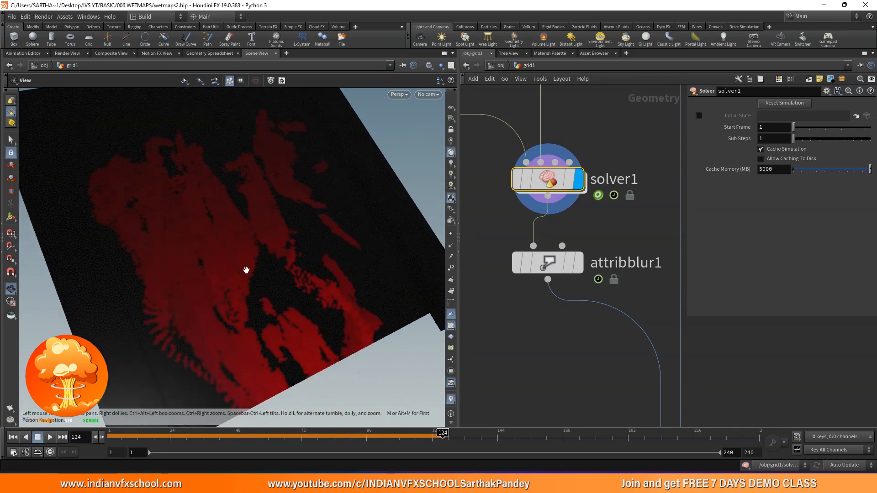
# Step: Scrub solver1's result again up to frame 108 and back to frame 76, comparing older and newer red trails
pyautogui.moveTo(121, 437); pyautogui.dragTo(267, 432)
pyautogui.moveTo(210, 258); pyautogui.dragTo(239, 259)
pyautogui.moveTo(161, 437); pyautogui.dragTo(399, 438)
pyautogui.moveTo(234, 139); pyautogui.dragTo(213, 133)
pyautogui.moveTo(266, 368); pyautogui.dragTo(290, 336)
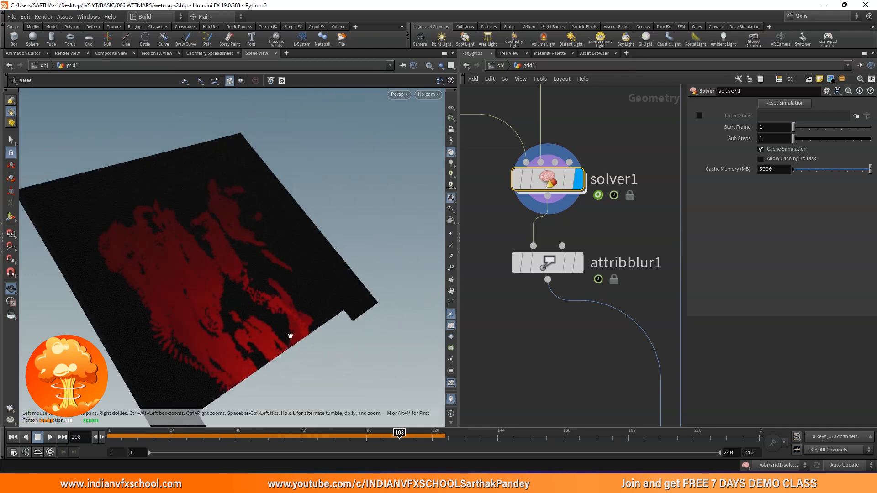
pyautogui.moveTo(403, 438); pyautogui.dragTo(312, 434)
# Step: Inside solver1, set attribwrangle1's Cd multiplier to 0.95 and return to the grid1 network
pyautogui.doubleClick(556, 174)
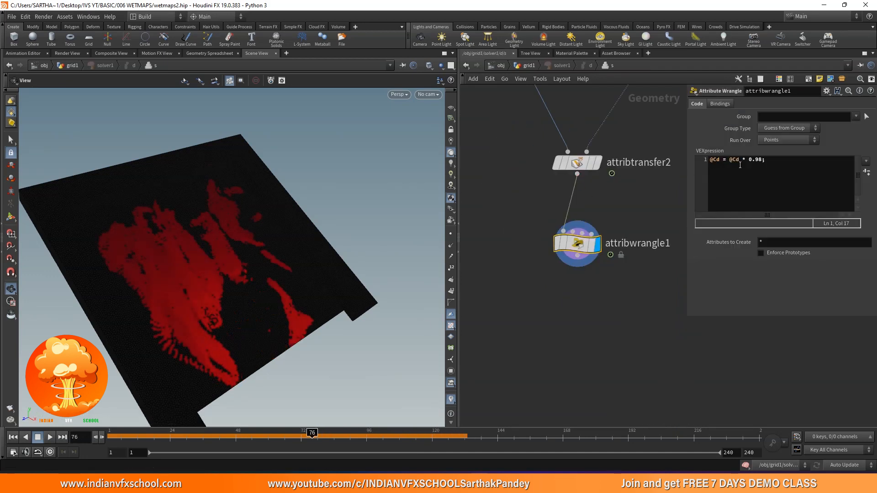
pyautogui.click(760, 161)
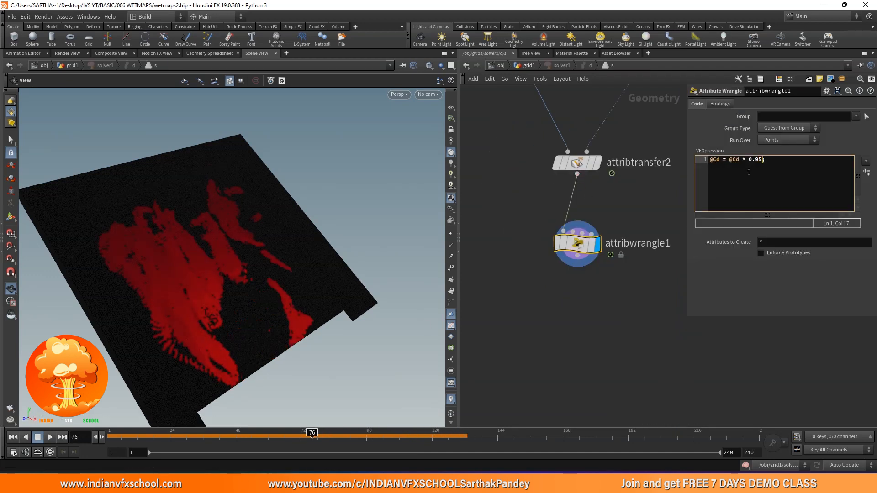
pyautogui.click(521, 65)
# Step: Scrub solver1's result from the start to frame 83 and examine the fading trails up close
pyautogui.moveTo(111, 437); pyautogui.dragTo(331, 435)
pyautogui.moveTo(182, 294); pyautogui.dragTo(179, 305)
pyautogui.scroll(3, 190, 176)
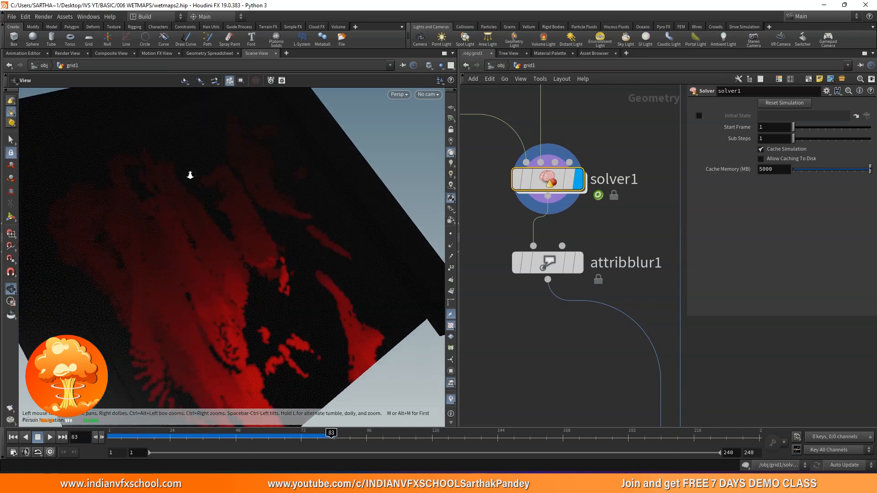
pyautogui.scroll(-2, 607, 232)
# Step: Set attribblur1's Blurring Iterations to 2 and rewind to frame 1
pyautogui.moveTo(599, 234); pyautogui.dragTo(589, 225, button='middle')
pyautogui.click(562, 243)
pyautogui.scroll(1, 563, 244)
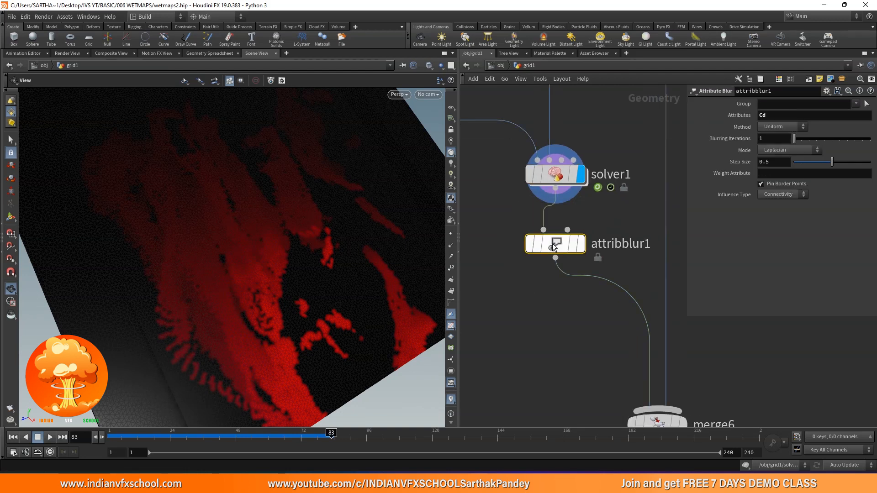
pyautogui.click(771, 138)
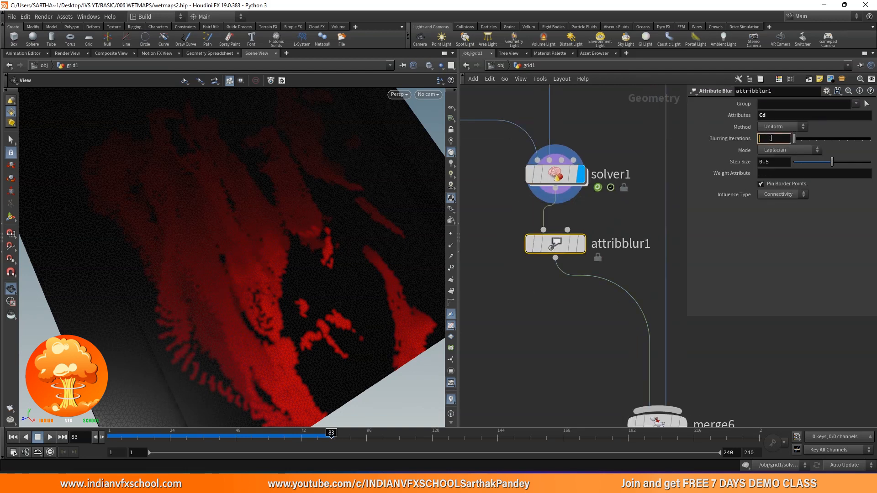
pyautogui.moveTo(232, 274); pyautogui.dragTo(202, 366, button='right')
pyautogui.click(109, 437)
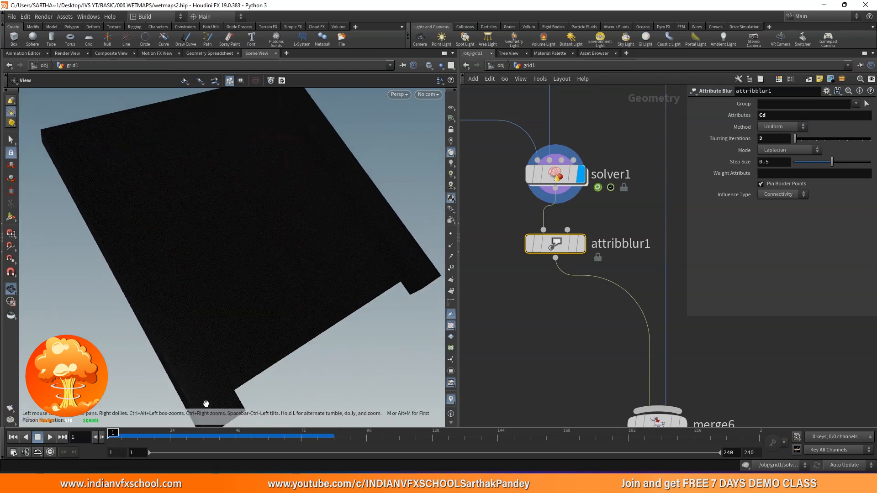
# Step: Display attribblur1, set its Blurring Iterations to 1, and scrub to frame 59 to check the blurred trails
pyautogui.click(582, 243)
pyautogui.click(173, 433)
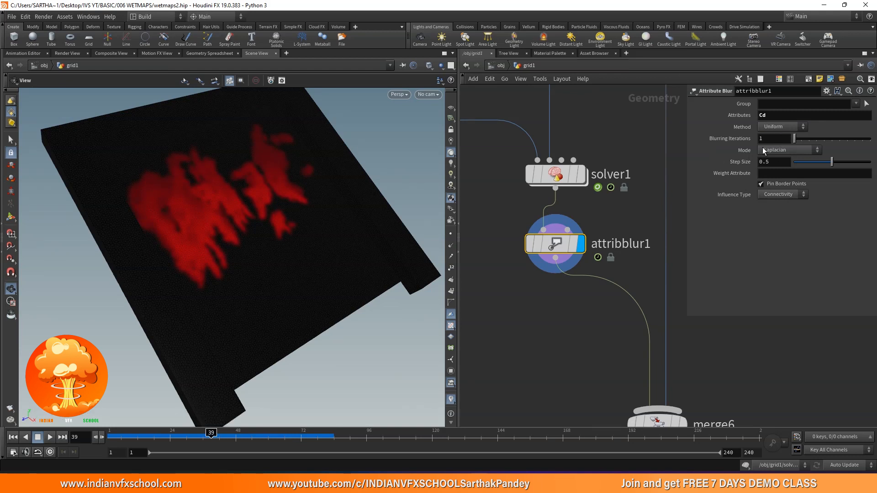
pyautogui.click(109, 432)
pyautogui.moveTo(140, 430); pyautogui.dragTo(266, 432)
pyautogui.scroll(-3, 517, 358)
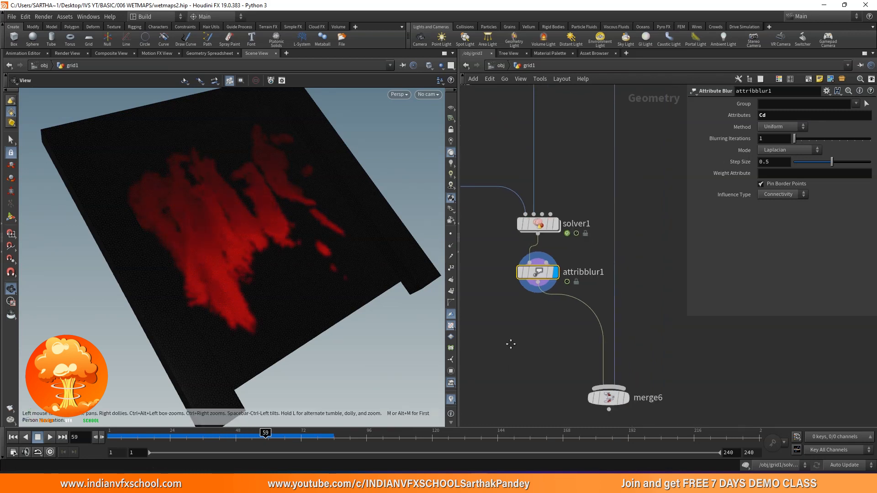
# Step: Display merge6 and scrub to frame 82 to examine the models together with the fading wetmap
pyautogui.moveTo(654, 425); pyautogui.dragTo(627, 361, button='middle')
pyautogui.scroll(3, 626, 363)
pyautogui.click(590, 323)
pyautogui.click(567, 320)
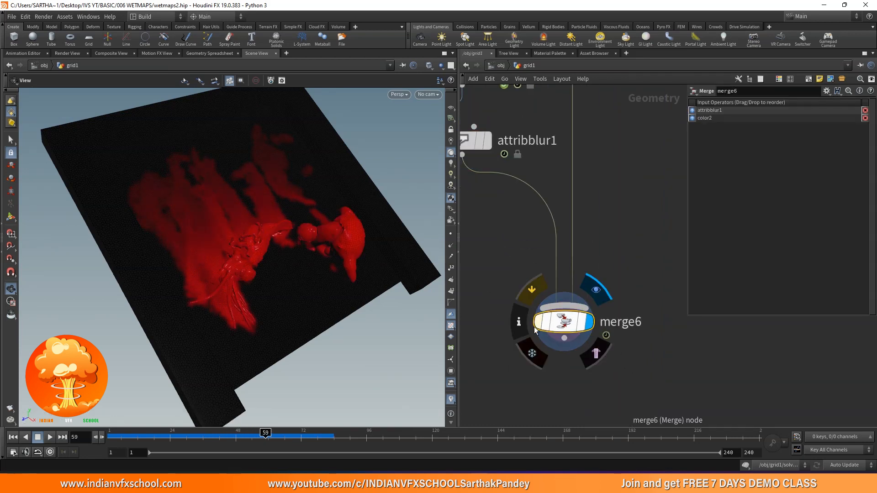
pyautogui.moveTo(278, 435); pyautogui.dragTo(329, 432)
pyautogui.moveTo(303, 228); pyautogui.dragTo(315, 215)
# Step: Display attribblur1 and rearrange the nodes so that attribblur1 sits below solver1 with more space between them
pyautogui.scroll(-3, 539, 215)
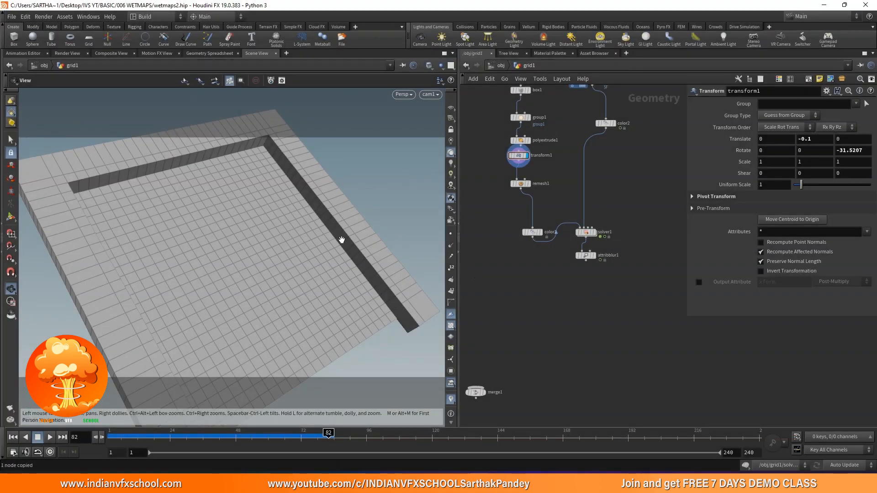
pyautogui.moveTo(342, 240); pyautogui.dragTo(361, 231)
pyautogui.scroll(4, 602, 260)
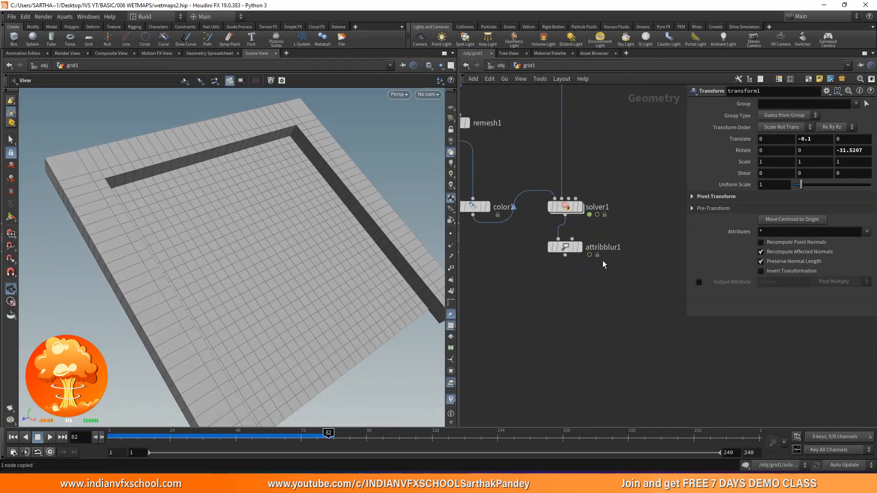
pyautogui.click(580, 248)
pyautogui.moveTo(566, 247); pyautogui.dragTo(580, 282)
pyautogui.moveTo(567, 216); pyautogui.dragTo(591, 215)
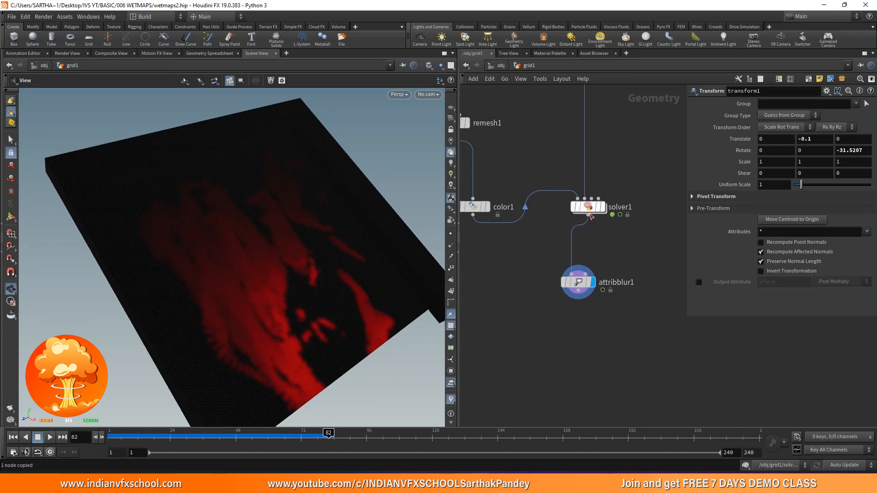
pyautogui.moveTo(590, 228); pyautogui.dragTo(594, 193, button='middle')
pyautogui.moveTo(582, 247); pyautogui.dragTo(597, 259)
pyautogui.moveTo(269, 291); pyautogui.dragTo(272, 270)
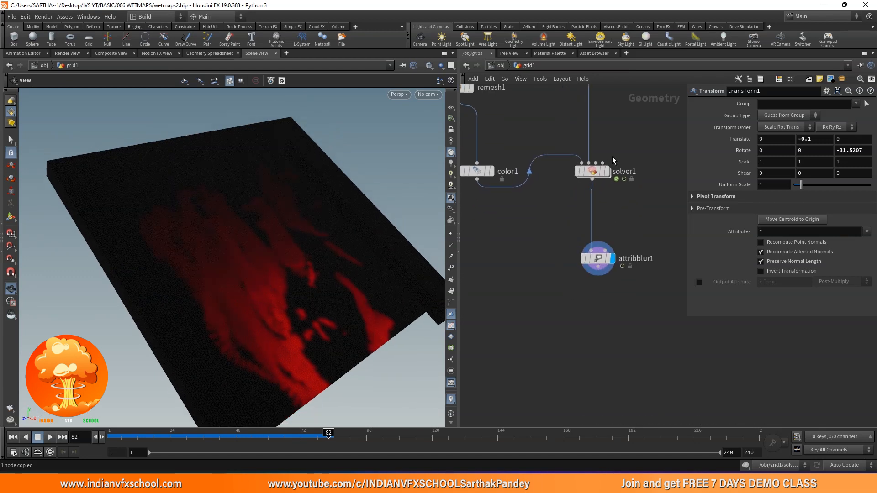
# Step: Inspect the remesh1 result by displaying that node in the viewport
pyautogui.moveTo(612, 157); pyautogui.dragTo(608, 358, button='middle')
pyautogui.scroll(4, 618, 185)
pyautogui.click(615, 196)
pyautogui.moveTo(616, 196); pyautogui.dragTo(632, 261, button='middle')
pyautogui.scroll(-5, 623, 154)
pyautogui.moveTo(563, 215); pyautogui.dragTo(630, 197, button='middle')
pyautogui.scroll(4, 599, 252)
pyautogui.click(591, 242)
pyautogui.click(576, 242)
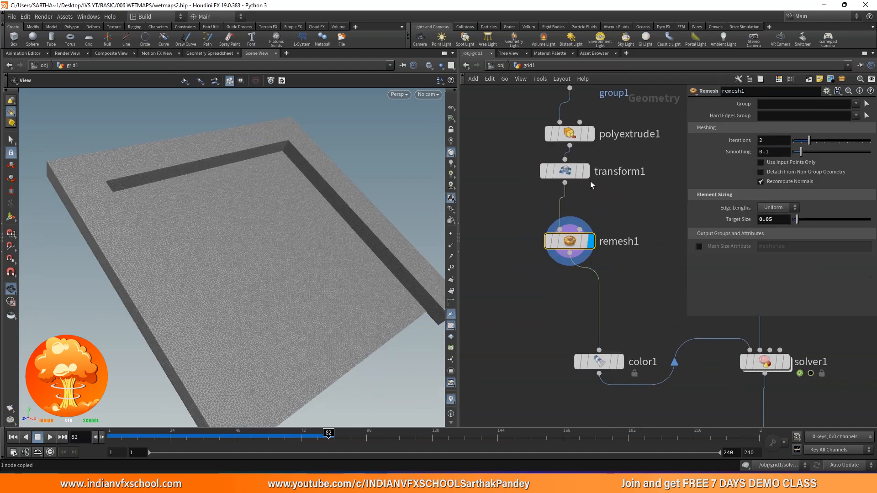
# Step: View the transform1 geometry in the viewport, and return the display to attribblur1
pyautogui.click(586, 171)
pyautogui.click(570, 169)
pyautogui.moveTo(284, 221); pyautogui.dragTo(256, 223)
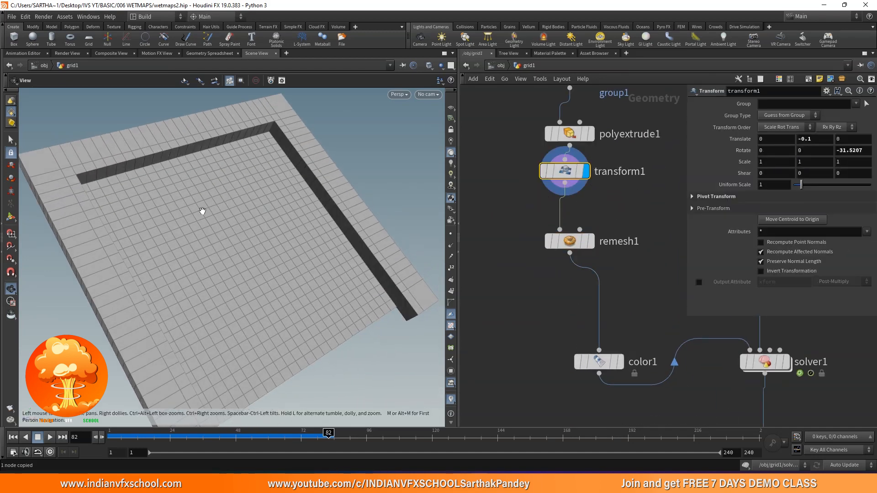
pyautogui.scroll(-4, 556, 262)
pyautogui.scroll(3, 617, 259)
pyautogui.moveTo(663, 365); pyautogui.dragTo(616, 231, button='middle')
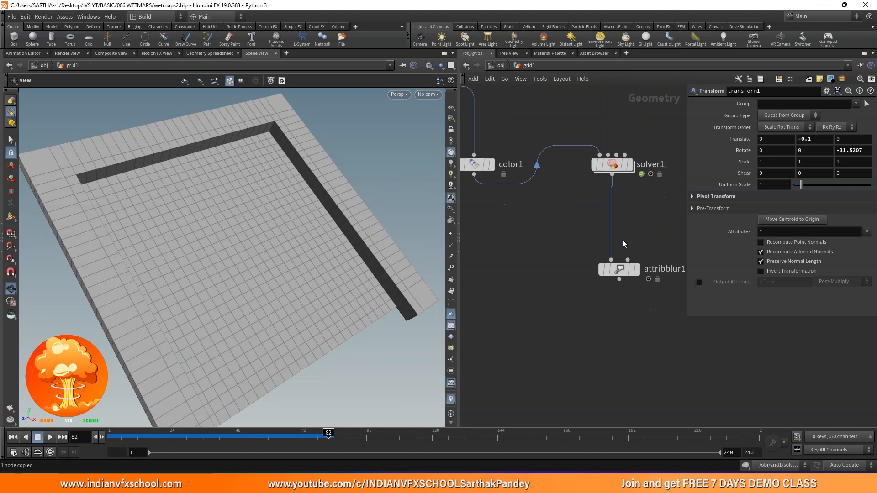
pyautogui.click(637, 274)
pyautogui.click(626, 273)
# Step: Add a Null node connected below attribblur1, make it the displayed node and name it floor
pyautogui.moveTo(633, 295); pyautogui.dragTo(621, 237, button='middle')
pyautogui.click(615, 285)
pyautogui.press('Tab')
pyautogui.press('Escape')
pyautogui.hotkey('ctrl', 'v')
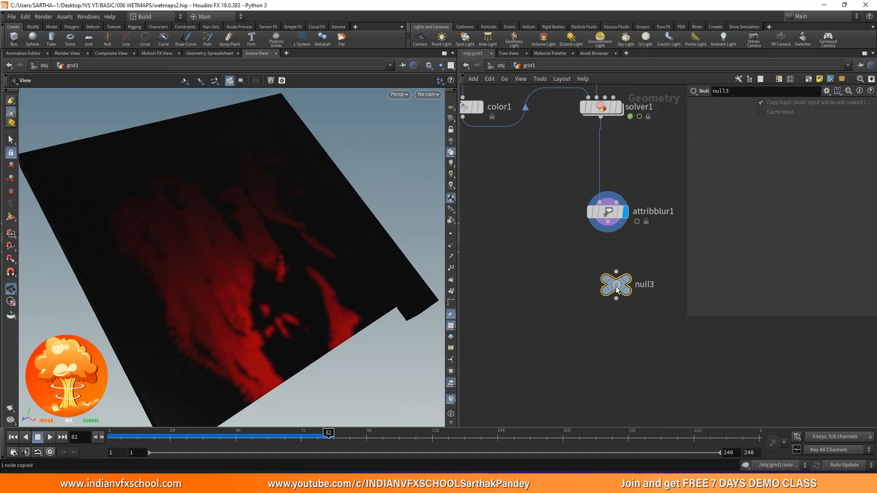
pyautogui.click(616, 293)
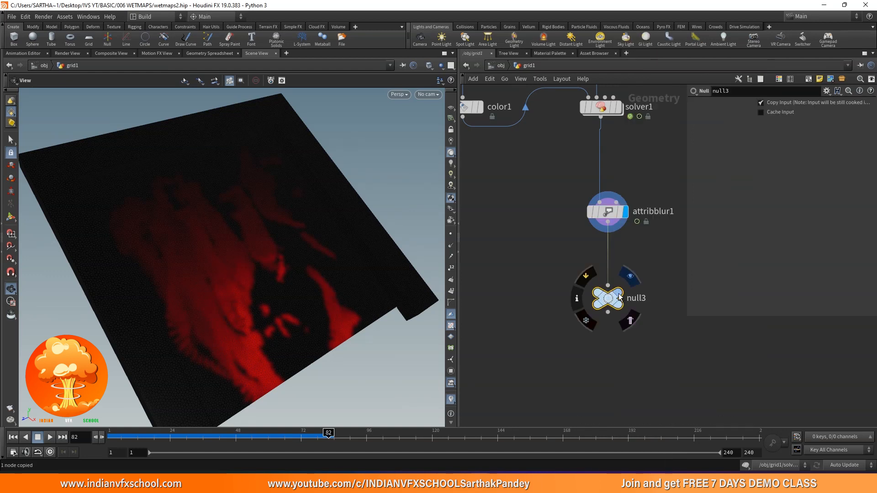
pyautogui.doubleClick(643, 298)
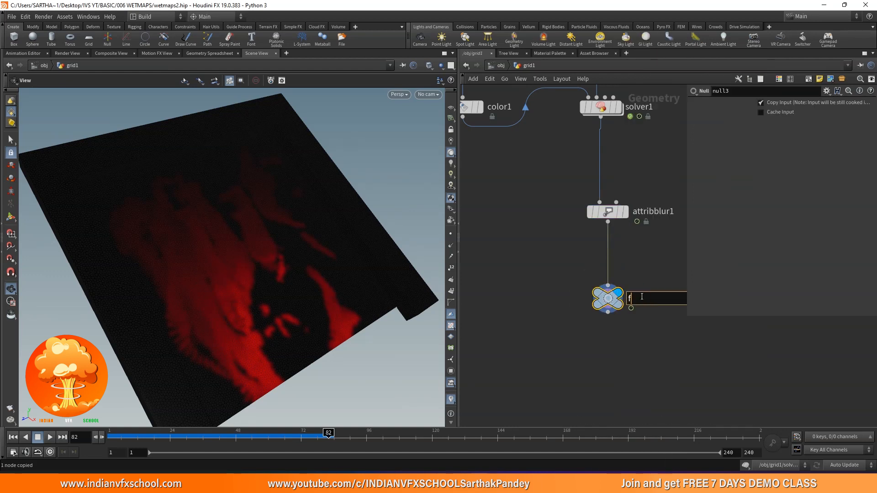
# Step: Insert a Material node on the wire between attribblur1 and the floor null
pyautogui.moveTo(645, 297); pyautogui.dragTo(566, 251, button='middle')
pyautogui.press('Tab')
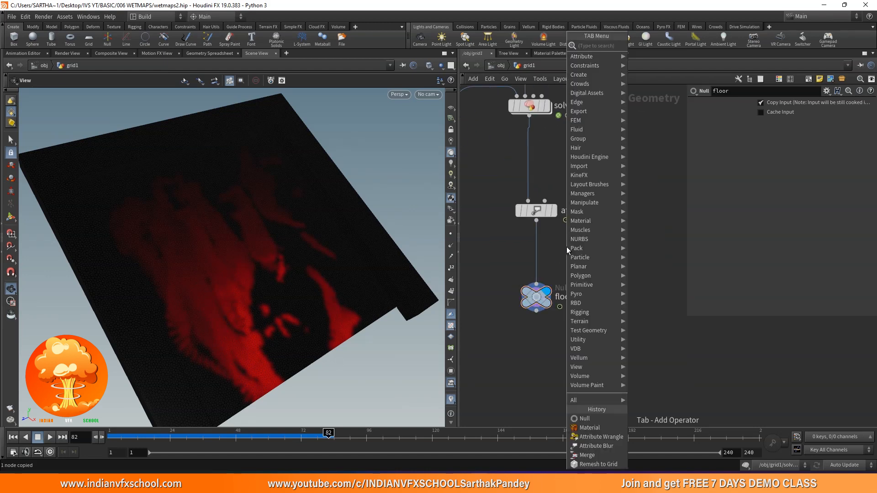
pyautogui.write('mater')
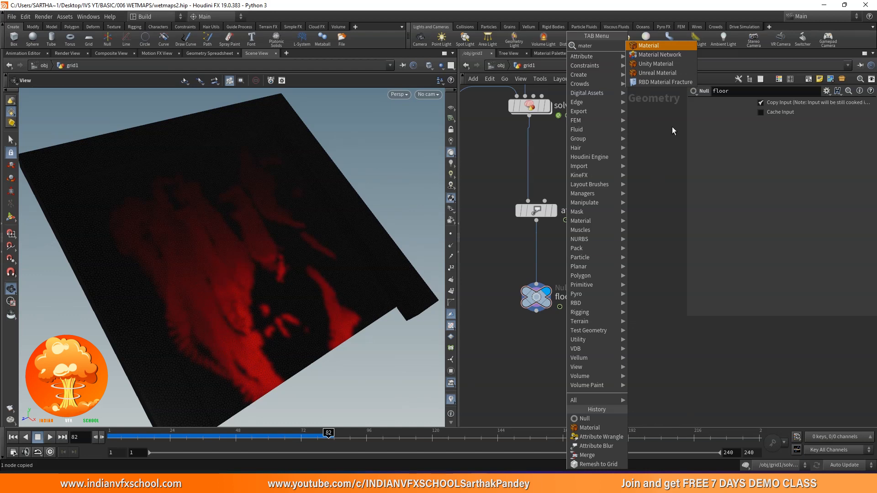
pyautogui.press('Return')
pyautogui.click(535, 249)
pyautogui.scroll(2, 531, 251)
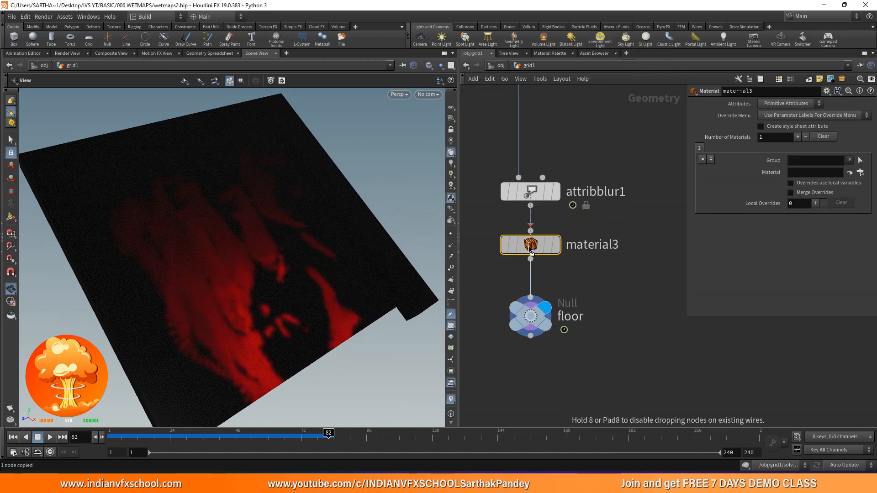
# Step: Place a copy of the floor null beside the original and connect its input to filecache1
pyautogui.scroll(-3, 531, 251)
pyautogui.scroll(-5, 619, 247)
pyautogui.moveTo(546, 118); pyautogui.dragTo(612, 119)
pyautogui.moveTo(631, 209); pyautogui.dragTo(617, 186, button='middle')
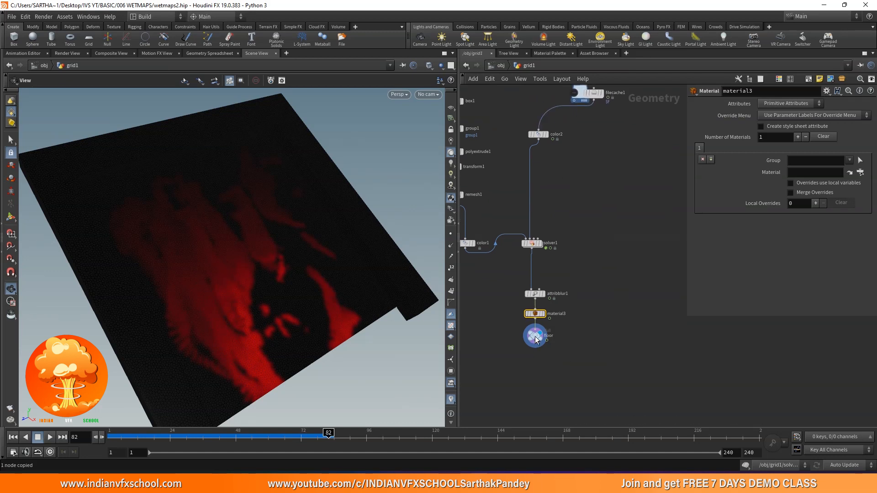
pyautogui.hotkey('ctrl', 'v')
pyautogui.click(611, 334)
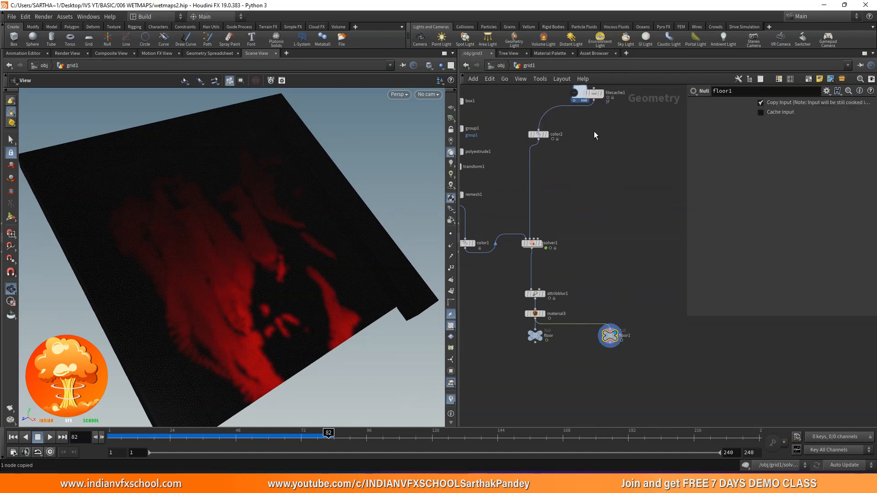
pyautogui.moveTo(594, 104); pyautogui.dragTo(609, 328)
pyautogui.scroll(3, 609, 328)
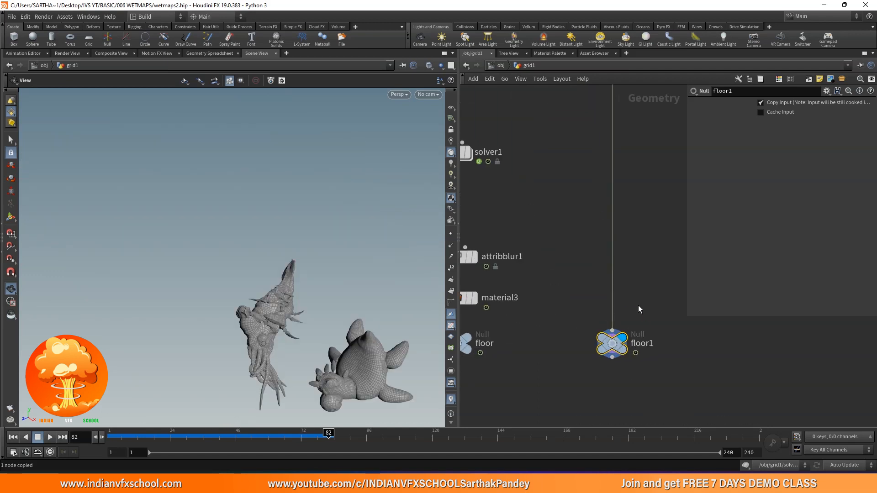
# Step: Rename the null connected to filecache1 as vellum_geo
pyautogui.moveTo(638, 309); pyautogui.dragTo(616, 268, button='middle')
pyautogui.doubleClick(620, 302)
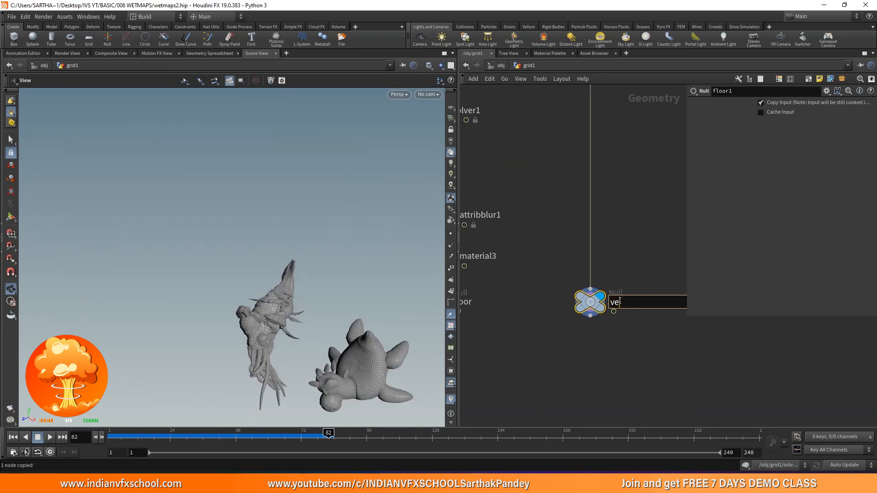
pyautogui.write('vellum_geo')
pyautogui.press('Return')
# Step: Make the floor null the displayed node and save the scene file
pyautogui.scroll(-3, 567, 242)
pyautogui.moveTo(498, 273); pyautogui.dragTo(557, 262, button='middle')
pyautogui.scroll(3, 555, 264)
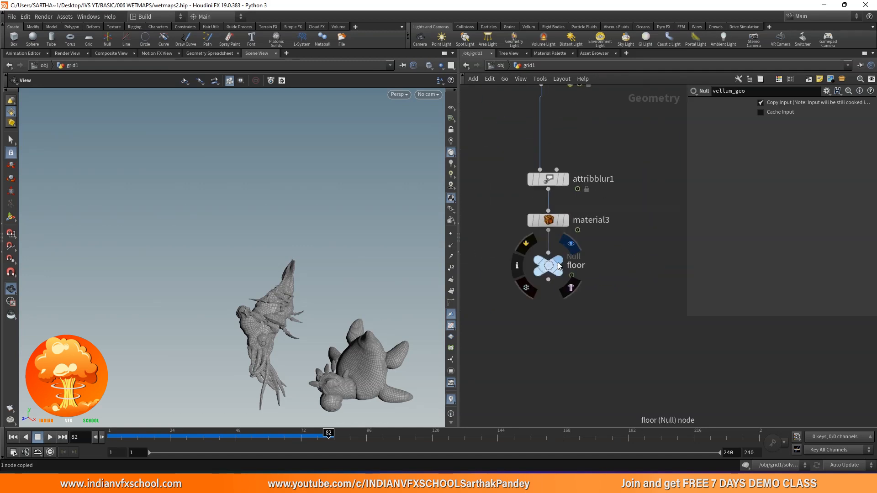
pyautogui.click(558, 260)
pyautogui.click(547, 268)
pyautogui.hotkey('ctrl', 's')
# Step: Switch the viewport to look through cam1
pyautogui.moveTo(272, 274); pyautogui.dragTo(298, 260)
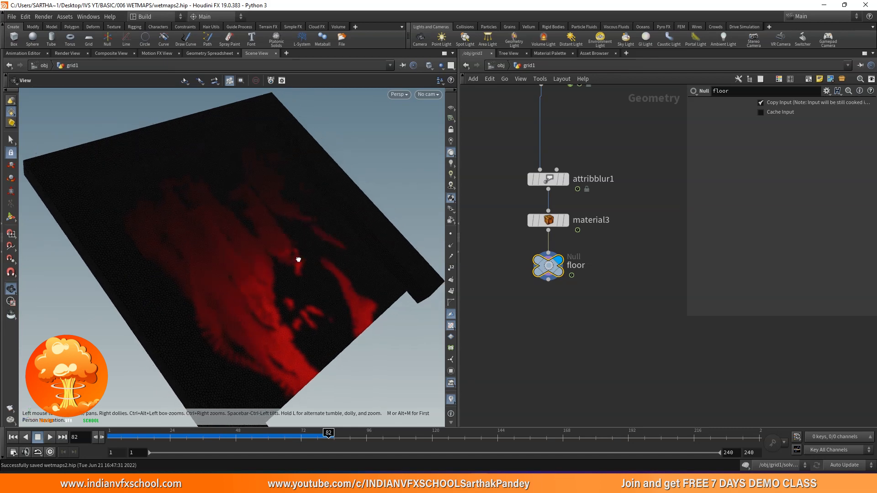
pyautogui.click(428, 95)
pyautogui.click(434, 138)
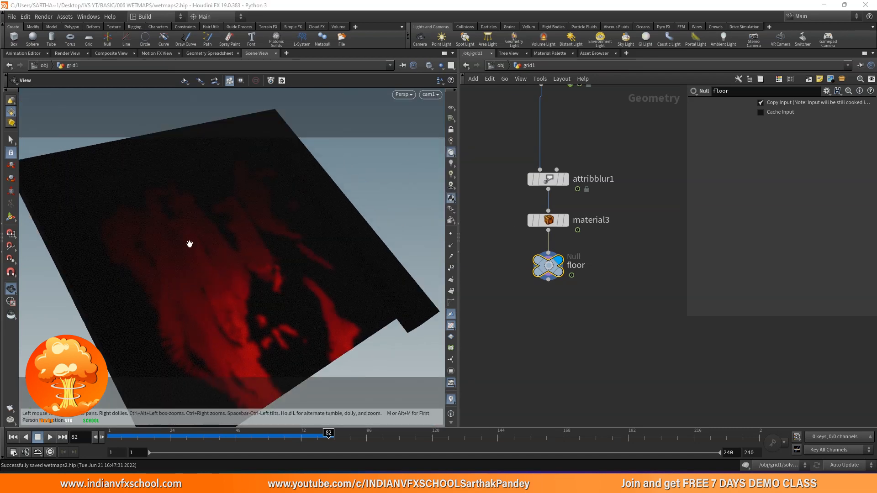
# Step: Create a Principled Shader in the mat network from the material palette and assign it to the floor in the viewport
pyautogui.click(501, 65)
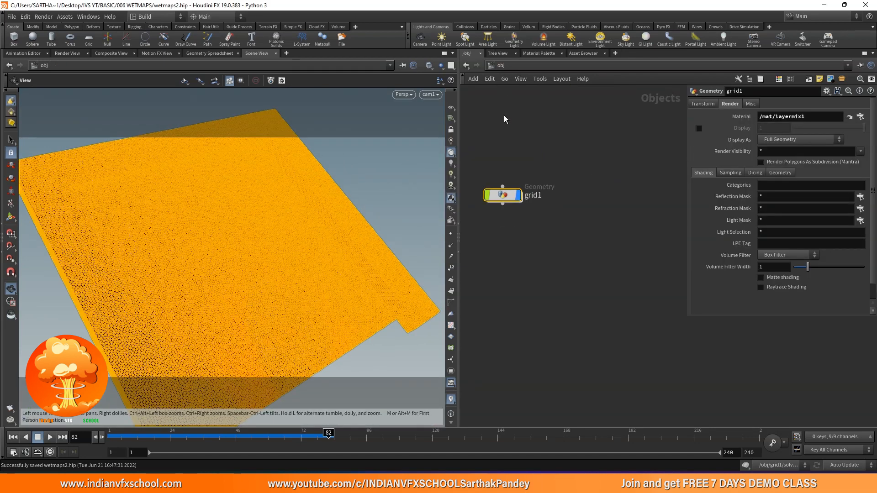
pyautogui.scroll(2, 548, 204)
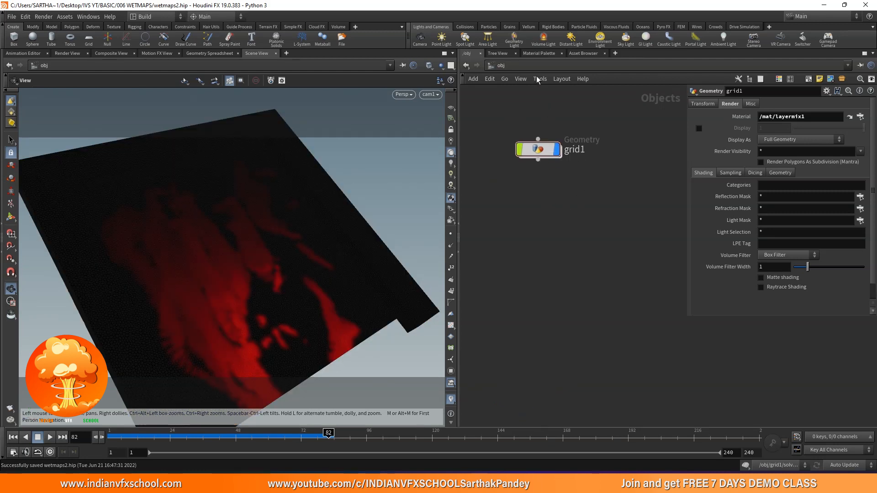
pyautogui.click(540, 53)
pyautogui.moveTo(508, 91); pyautogui.dragTo(594, 96)
pyautogui.doubleClick(595, 96)
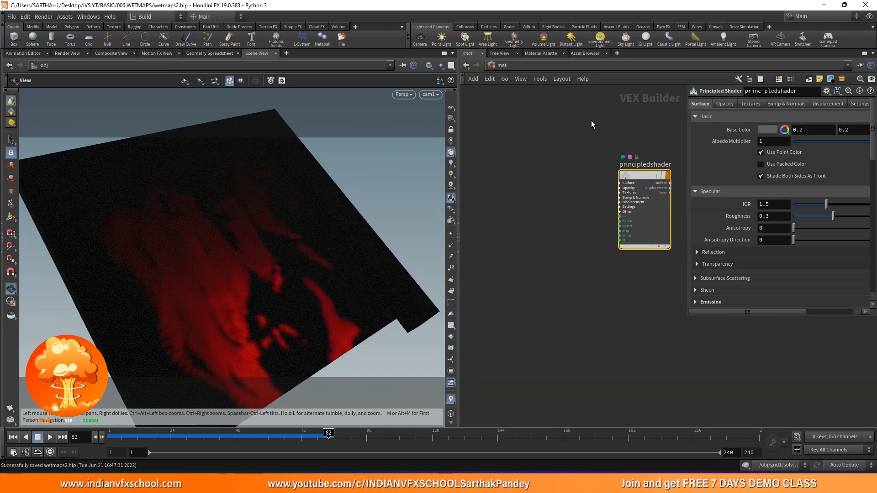
pyautogui.scroll(2, 560, 166)
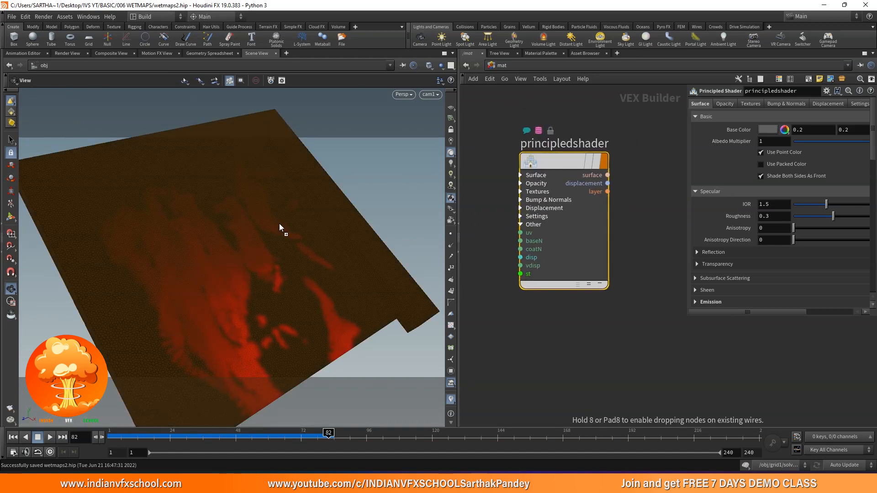
pyautogui.moveTo(237, 221); pyautogui.dragTo(238, 222)
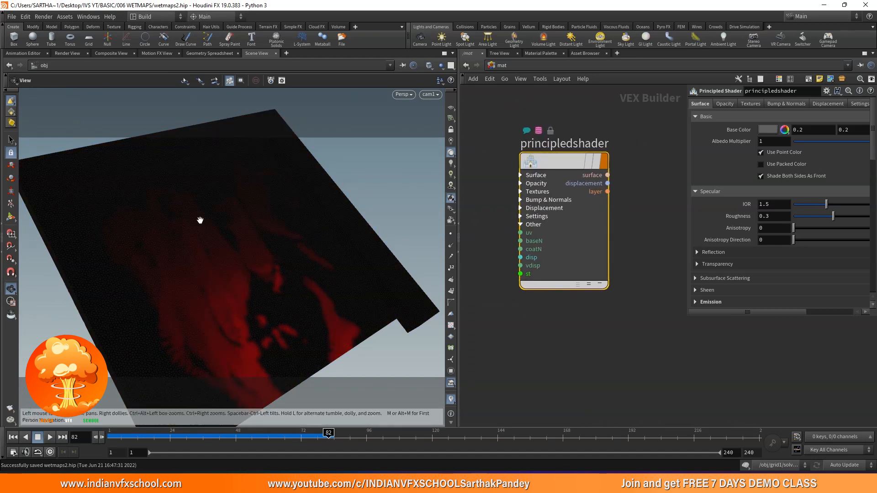
# Step: Place the Render View beside the Scene View, start an IPR render with preview enabled, and inspect the red wet areas
pyautogui.moveTo(69, 54); pyautogui.dragTo(253, 53)
pyautogui.click(30, 66)
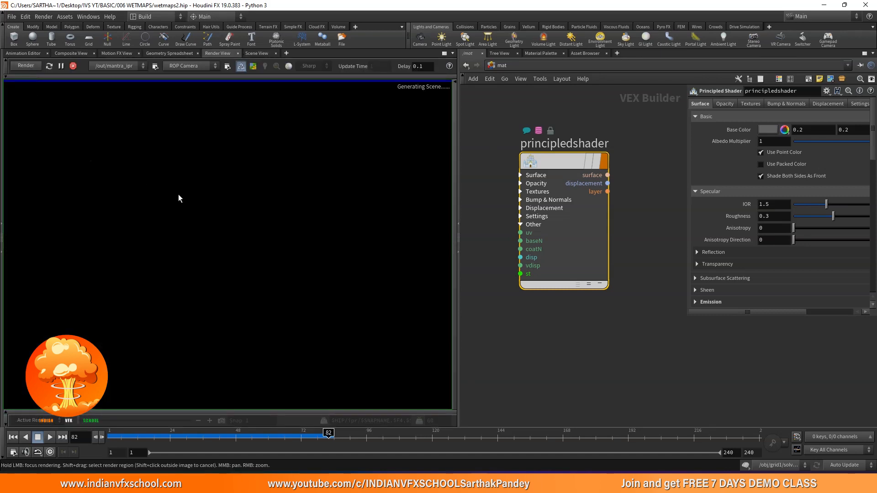
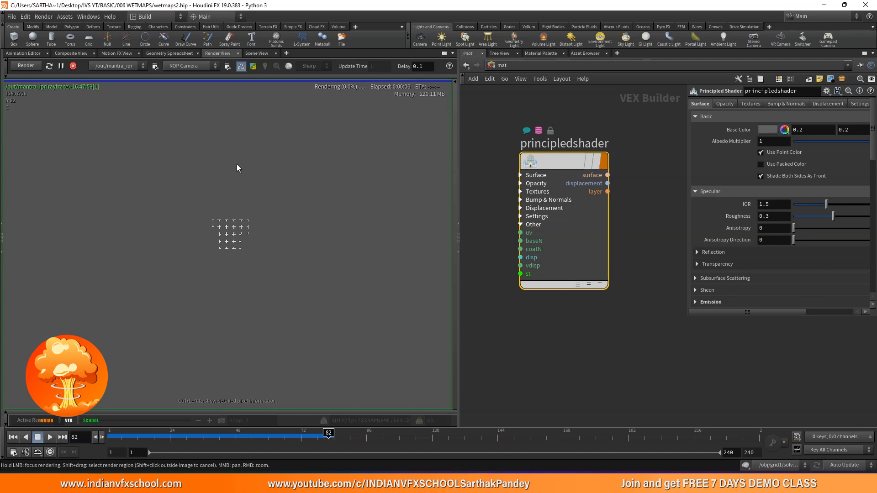
pyautogui.click(254, 66)
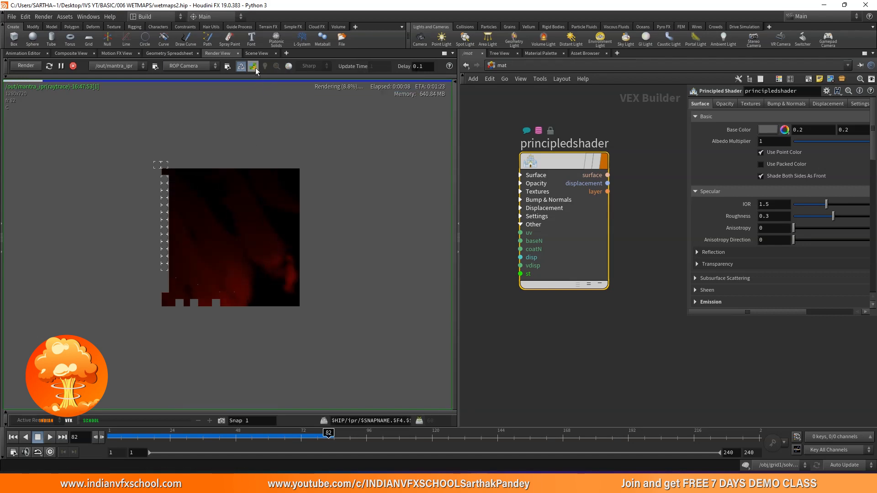
pyautogui.click(253, 66)
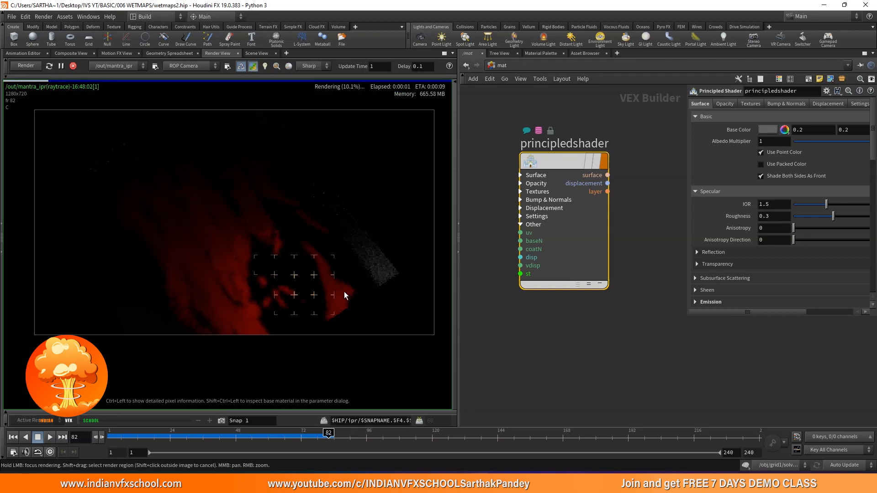
pyautogui.scroll(6, 246, 265)
pyautogui.scroll(-5, 247, 265)
pyautogui.scroll(5, 206, 237)
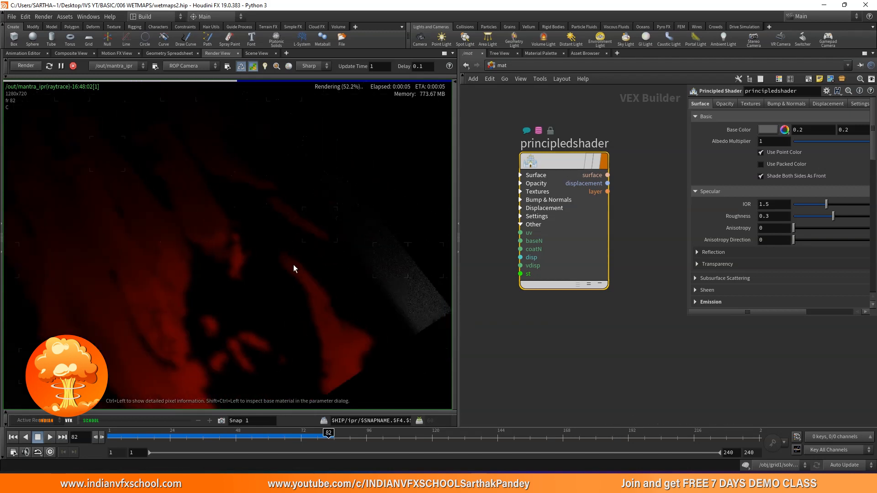
pyautogui.scroll(-5, 301, 260)
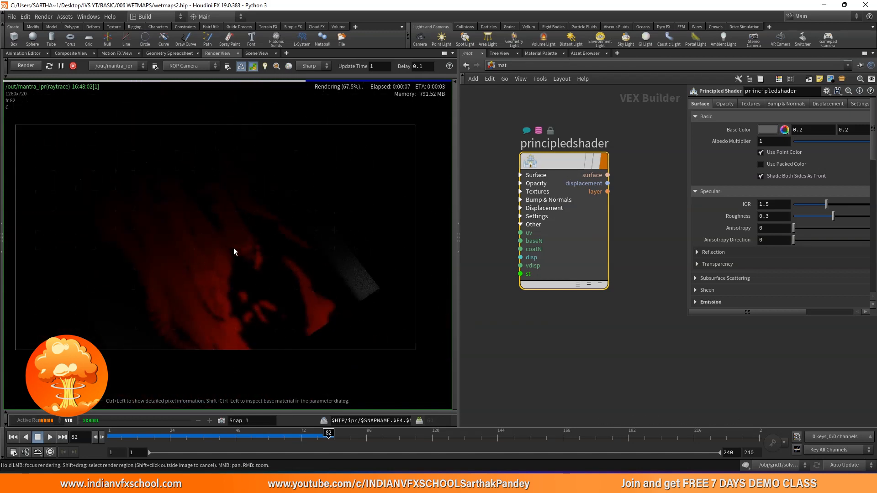
# Step: Turn off Use Point Color on the principled shader and set its base color to pure red
pyautogui.click(774, 153)
pyautogui.scroll(-2, 215, 220)
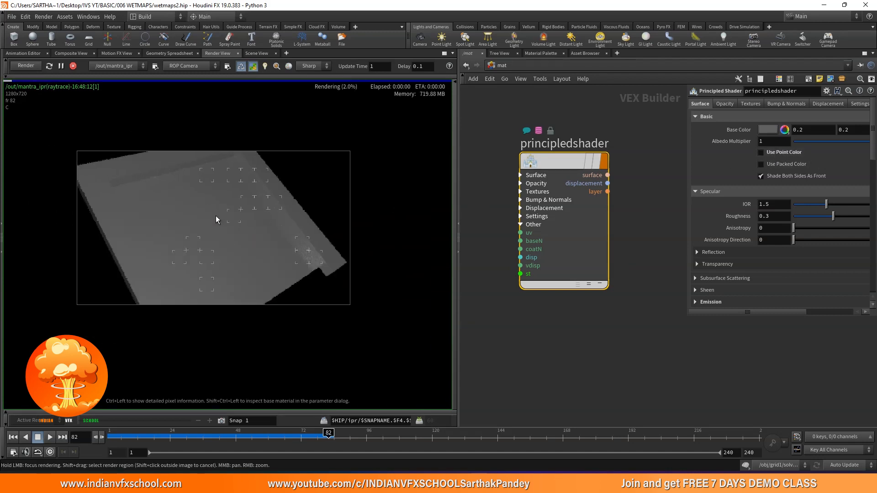
pyautogui.scroll(3, 130, 215)
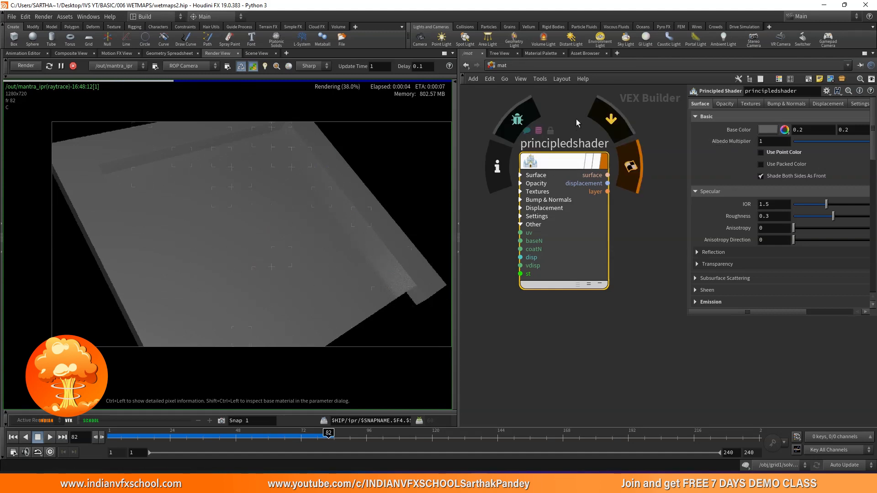
pyautogui.click(766, 130)
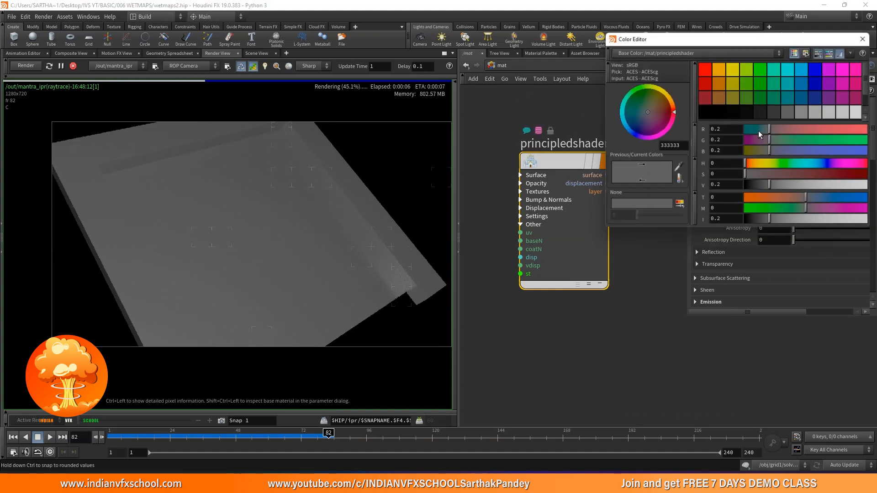
pyautogui.click(705, 69)
pyautogui.click(868, 39)
# Step: Duplicate the red principled shader and place the copy below the original
pyautogui.scroll(-3, 602, 261)
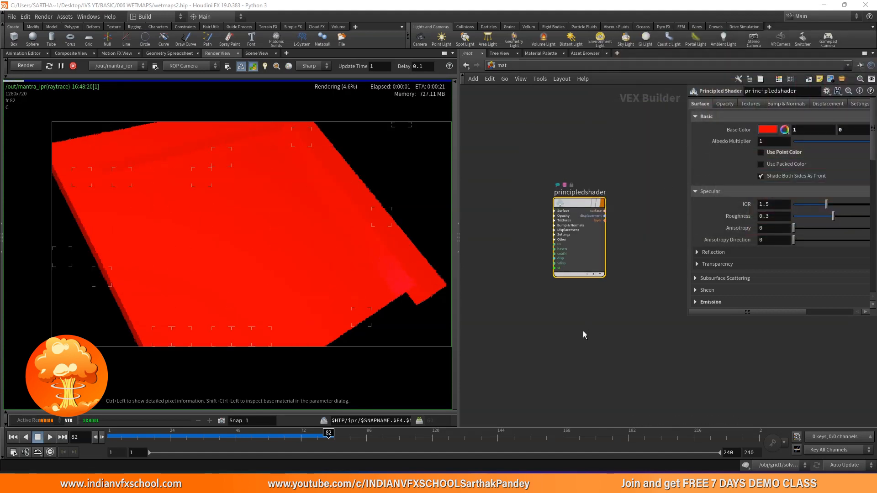
pyautogui.moveTo(589, 268); pyautogui.dragTo(544, 187, button='middle')
pyautogui.keyDown('alt'); pyautogui.moveTo(538, 124); pyautogui.dragTo(542, 240); pyautogui.keyUp('alt')
pyautogui.scroll(2, 542, 239)
# Step: Set the duplicated shader's base color to pure green (00FF00) and assign it to the floor in the render
pyautogui.click(768, 129)
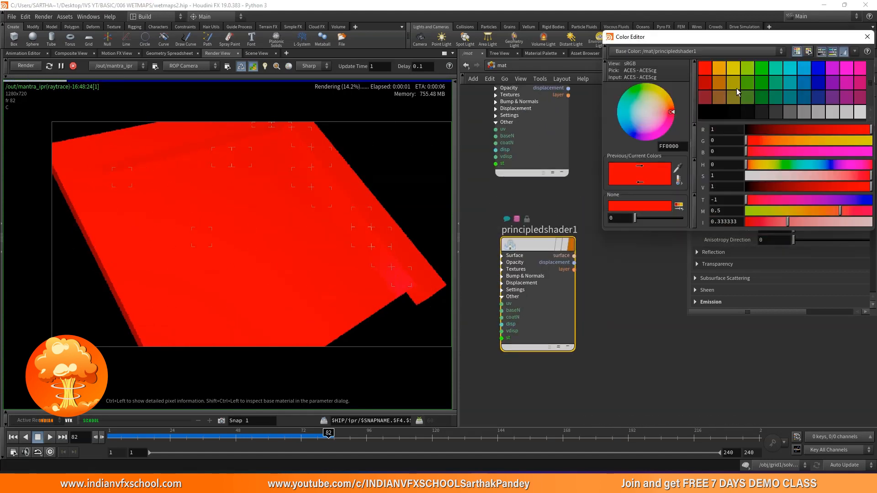
pyautogui.click(762, 69)
pyautogui.moveTo(745, 41); pyautogui.dragTo(635, 77)
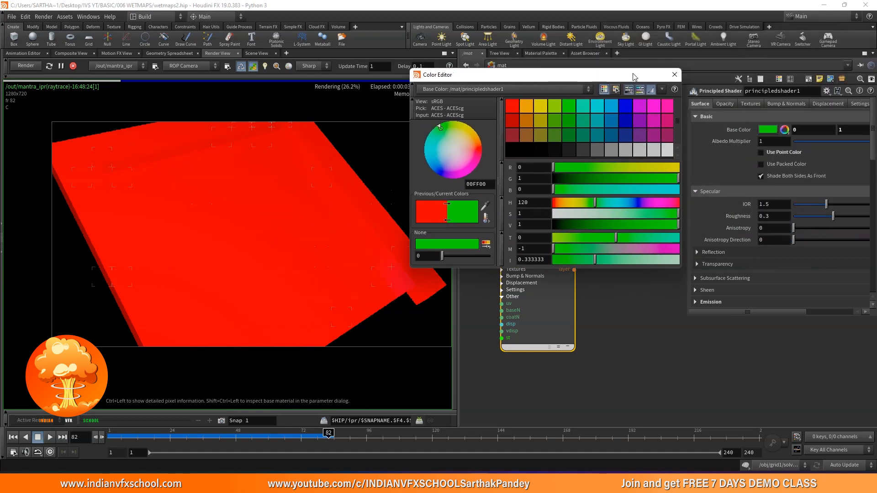
pyautogui.click(675, 74)
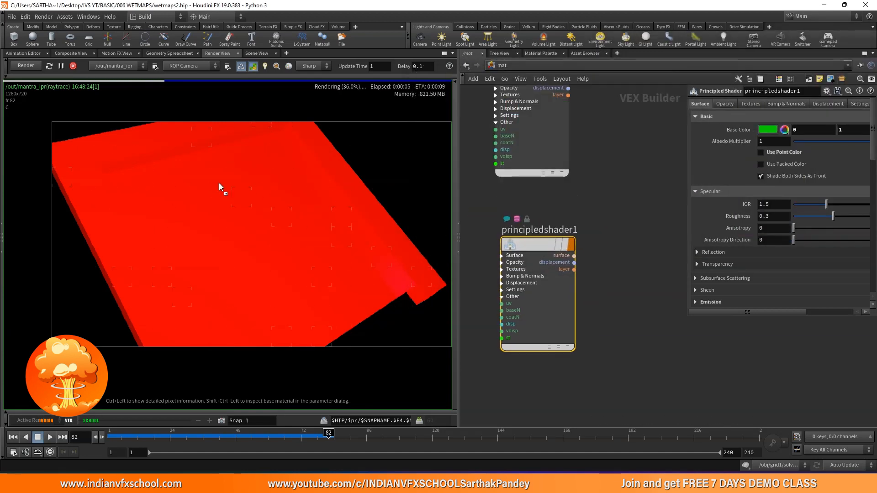
pyautogui.scroll(-3, 607, 173)
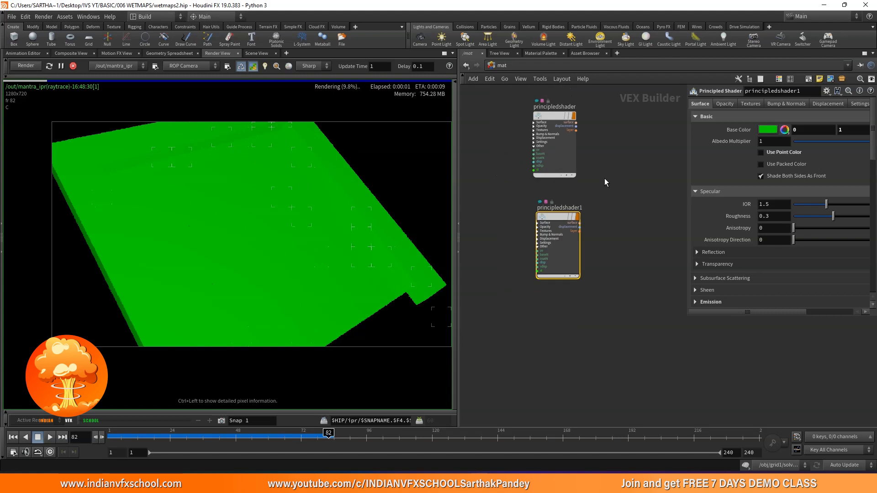
# Step: Add a Layer Mix node beside the two principled shaders in the material network
pyautogui.scroll(3, 584, 174)
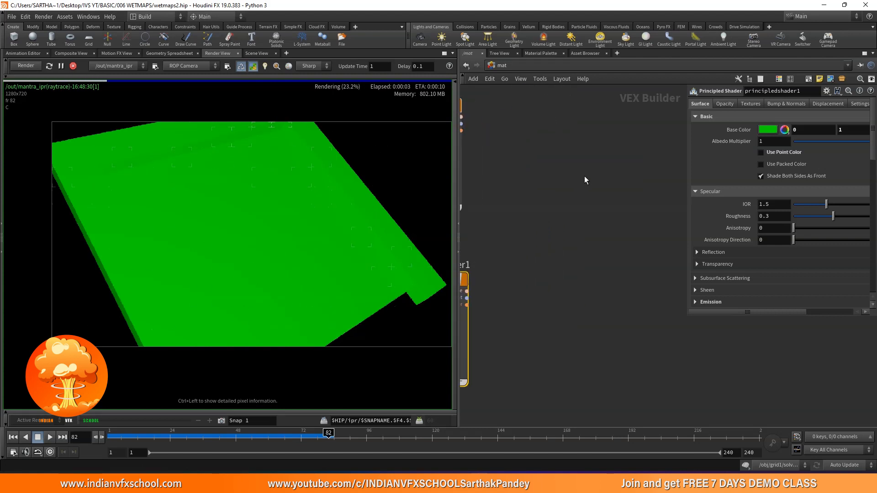
pyautogui.press('Tab')
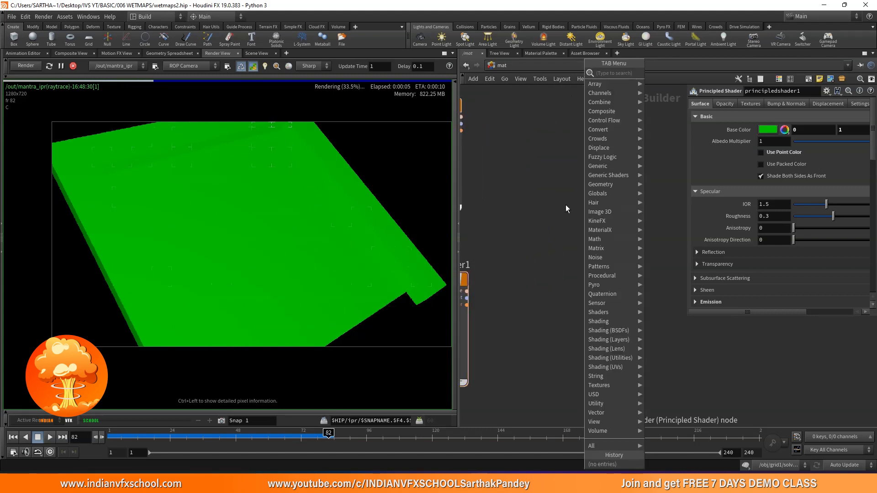
pyautogui.write('layer')
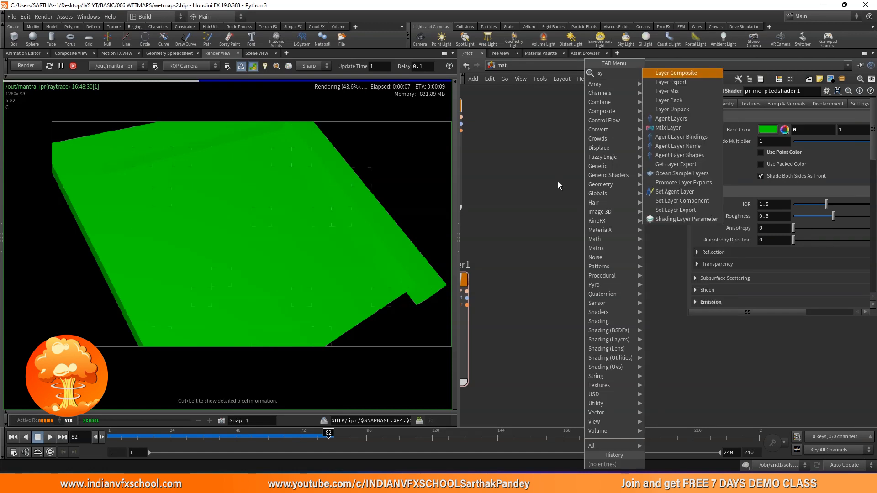
pyautogui.click(667, 91)
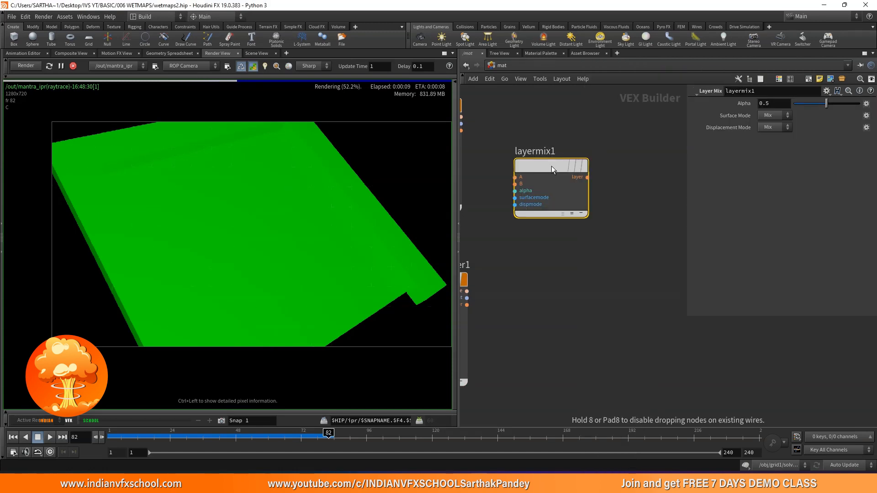
pyautogui.click(551, 174)
pyautogui.press('l')
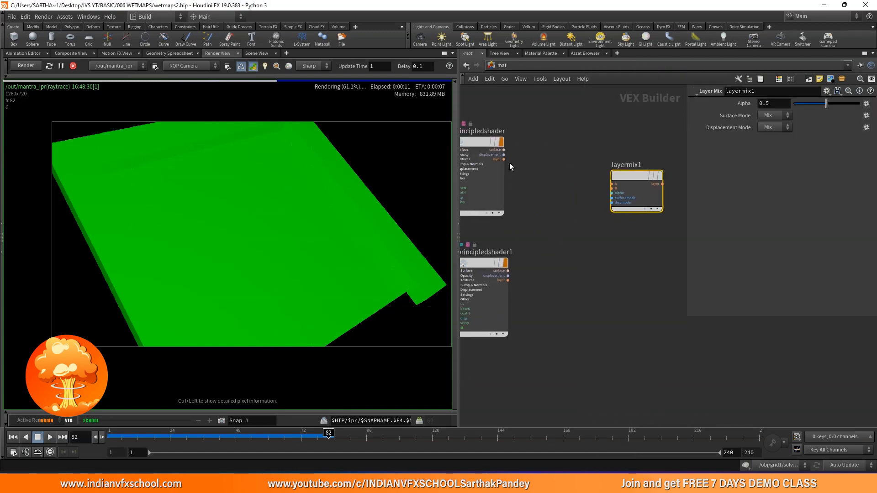
# Step: Connect the red shader's layer output to Layer Mix input A and the green shader's to B, and assign the mix to the rendered floor
pyautogui.moveTo(504, 160); pyautogui.dragTo(611, 183)
pyautogui.moveTo(508, 280); pyautogui.dragTo(613, 189)
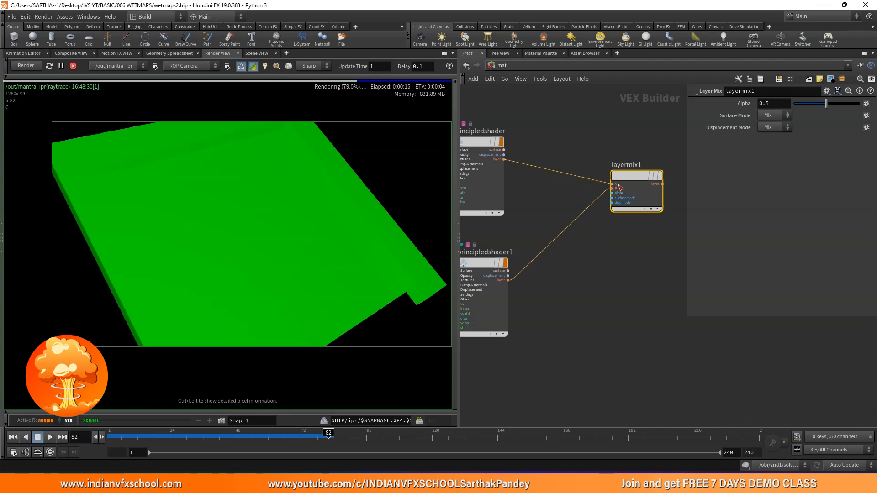
pyautogui.moveTo(628, 177)
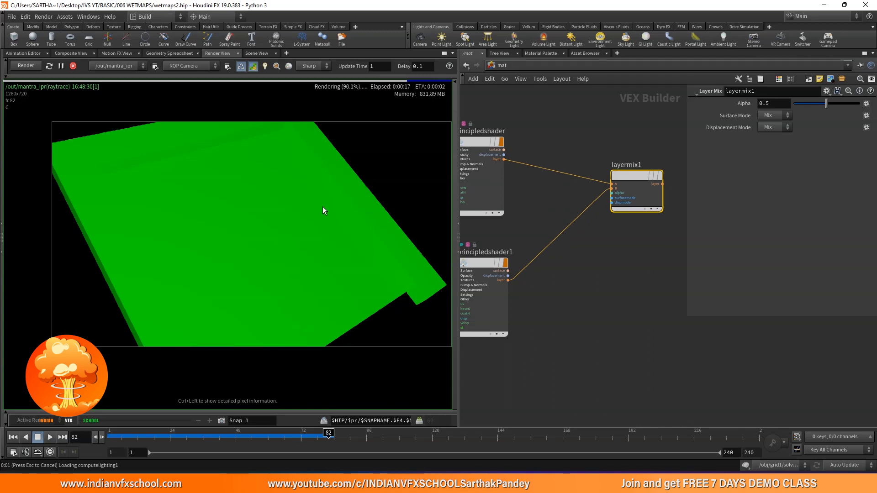
pyautogui.scroll(2, 256, 205)
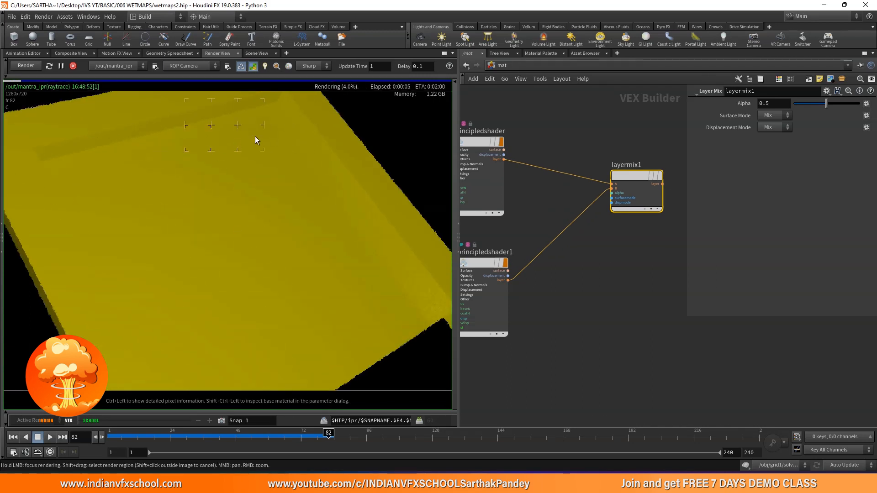
# Step: Test the Layer Mix blend by setting alpha to 0 for shader A, and to the slider's maximum for shader B
pyautogui.moveTo(589, 279); pyautogui.dragTo(544, 288, button='middle')
pyautogui.scroll(3, 565, 182)
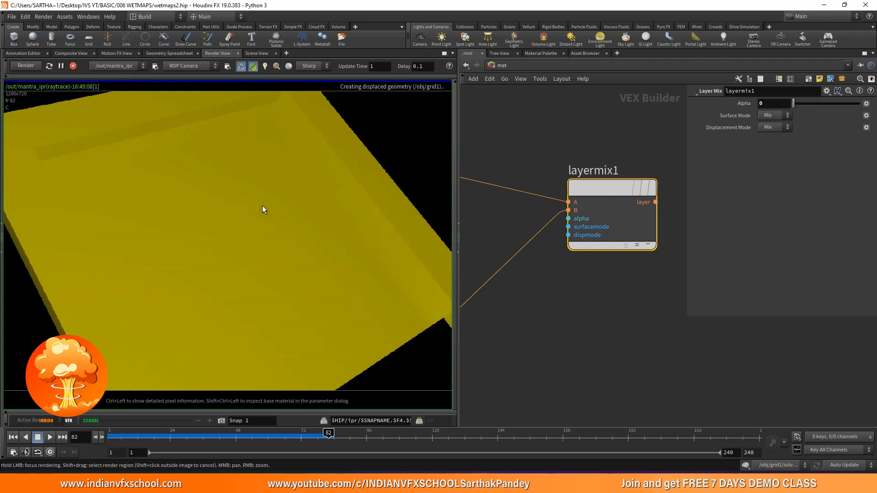
pyautogui.scroll(-3, 262, 206)
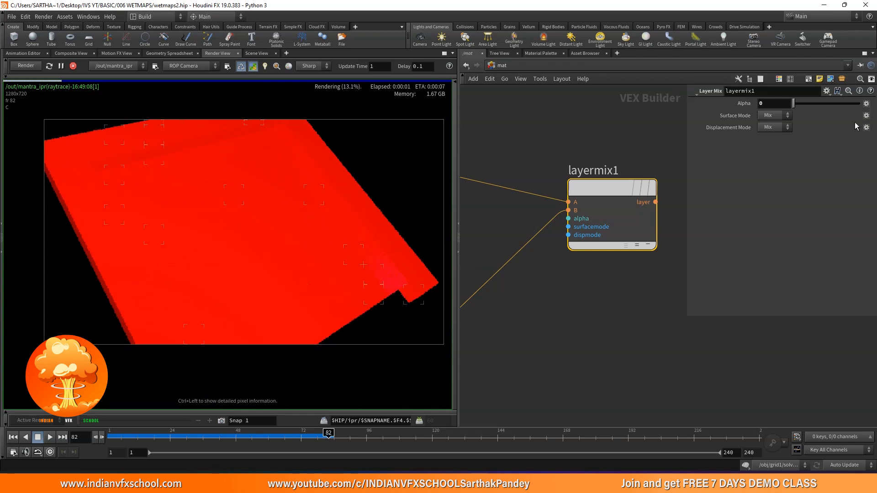
pyautogui.click(861, 103)
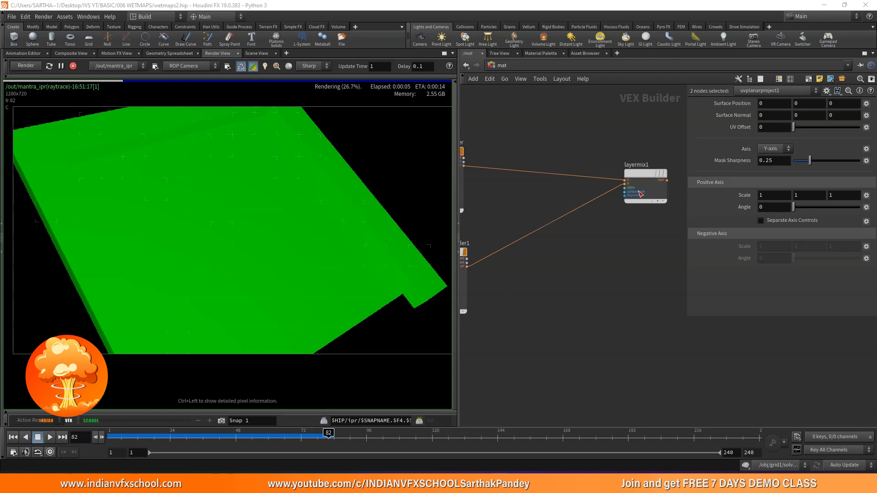
# Step: Add a Turbulent Noise node below the Layer Mix and connect its noise output to the alpha input
pyautogui.scroll(3, 590, 234)
pyautogui.moveTo(590, 236); pyautogui.dragTo(603, 221, button='middle')
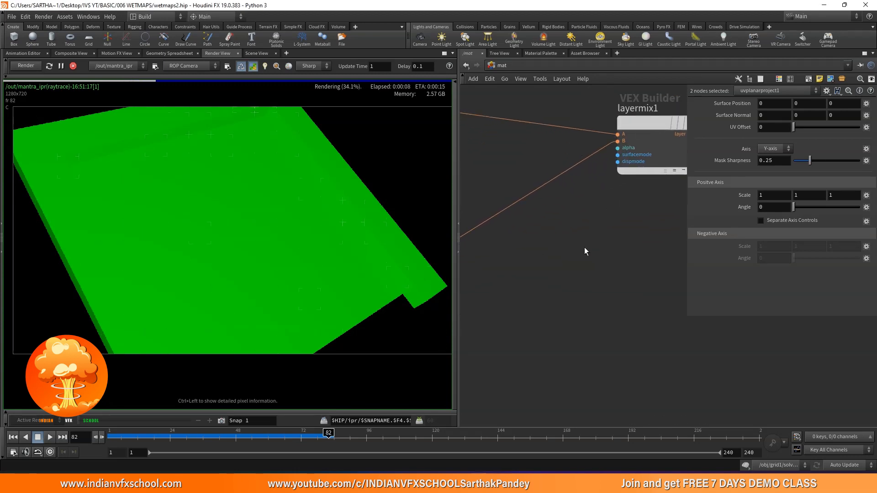
pyautogui.press('Tab')
pyautogui.write('turb')
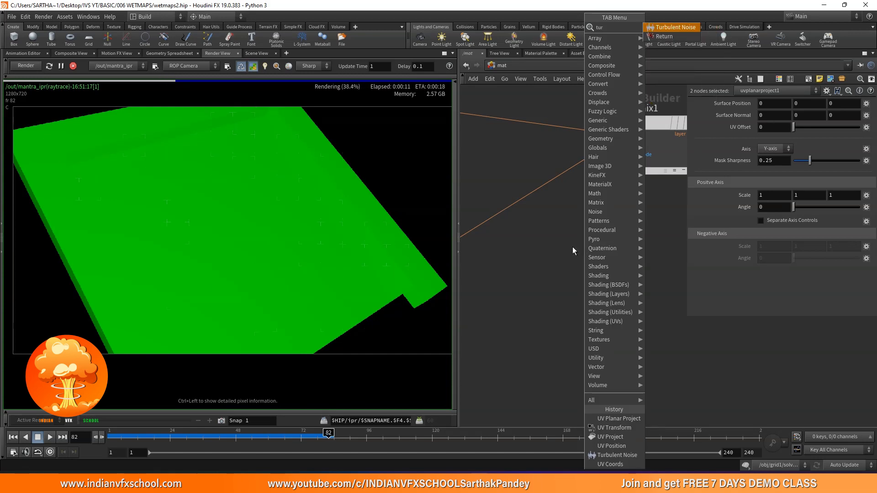
pyautogui.click(672, 27)
pyautogui.click(580, 236)
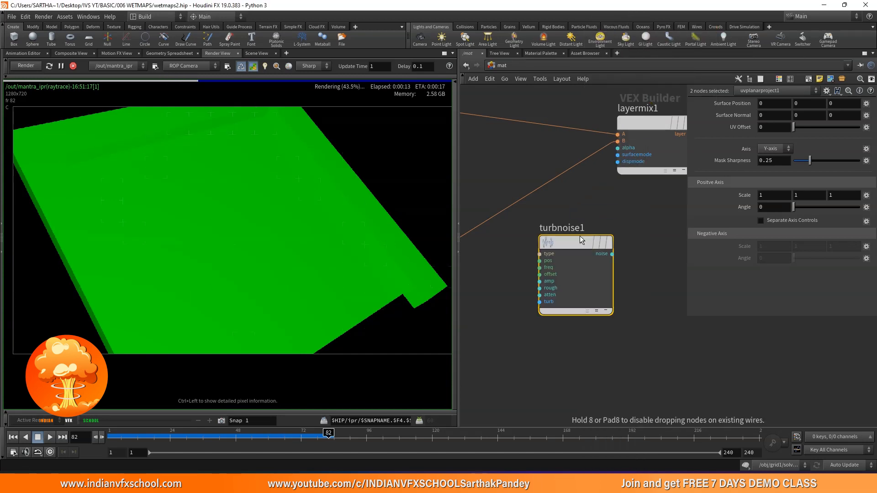
pyautogui.moveTo(594, 268); pyautogui.dragTo(617, 148)
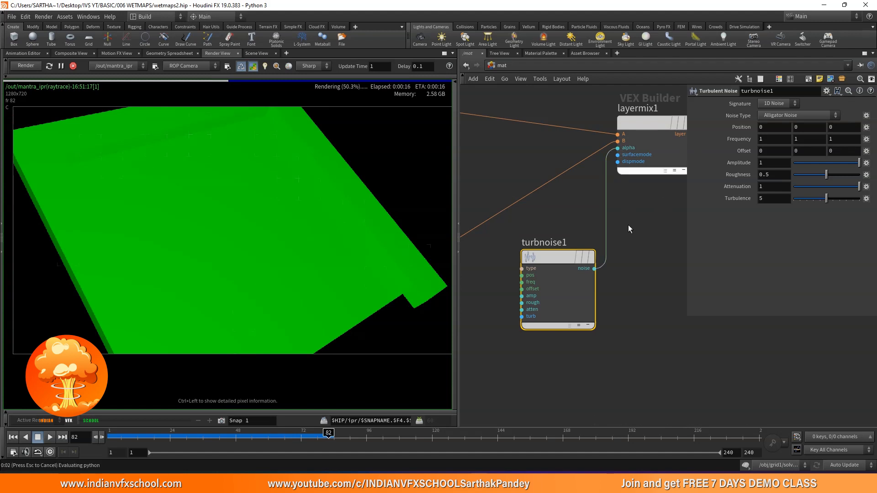
# Step: Assign the Turbulent Noise node to the floor in the render to preview the noise pattern
pyautogui.press('h')
pyautogui.moveTo(588, 236); pyautogui.dragTo(540, 269, button='middle')
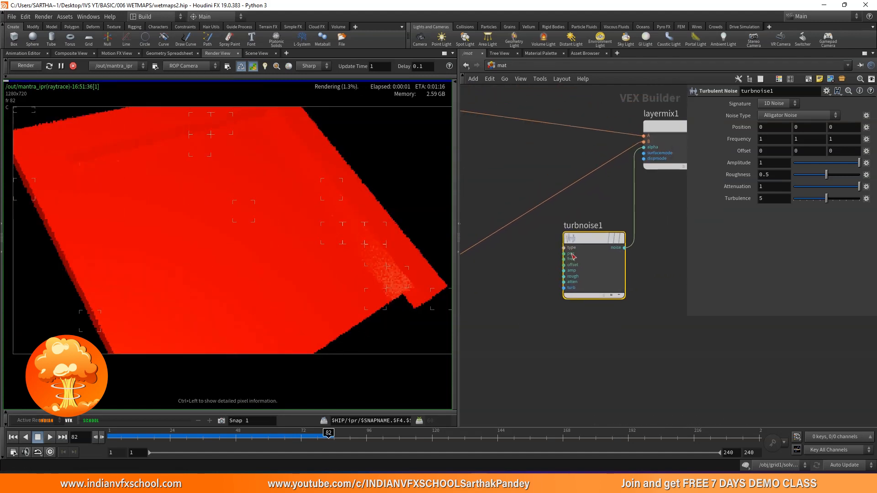
pyautogui.moveTo(593, 240); pyautogui.dragTo(235, 230)
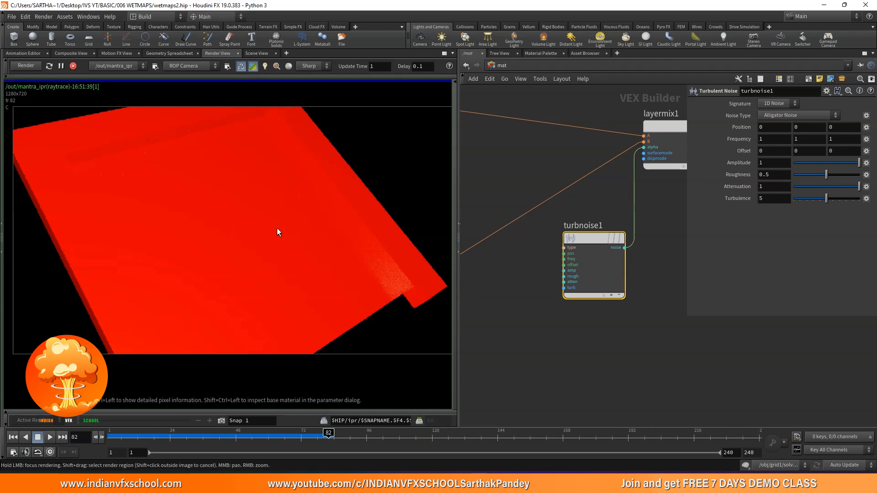
# Step: Add a UV Planar Project node and connect its pos_uv output to the Turbulent Noise position input
pyautogui.moveTo(539, 286); pyautogui.dragTo(560, 267, button='middle')
pyautogui.click(543, 270)
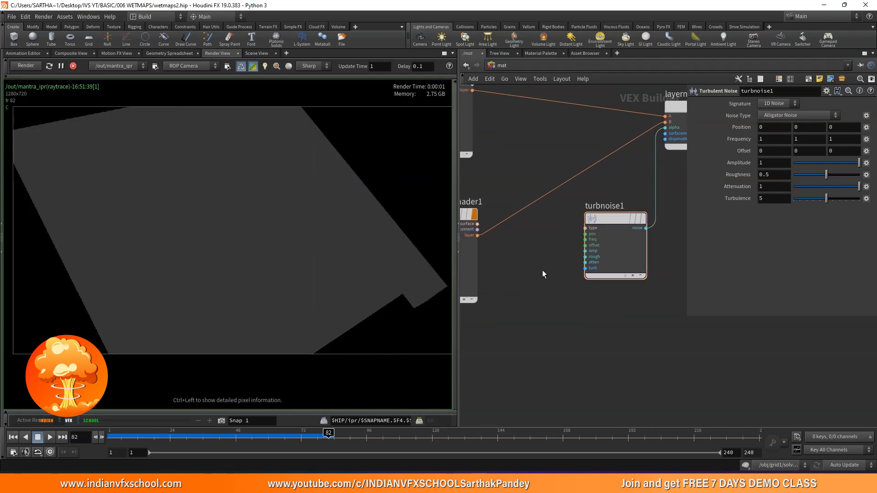
pyautogui.press('Tab')
pyautogui.write('uv')
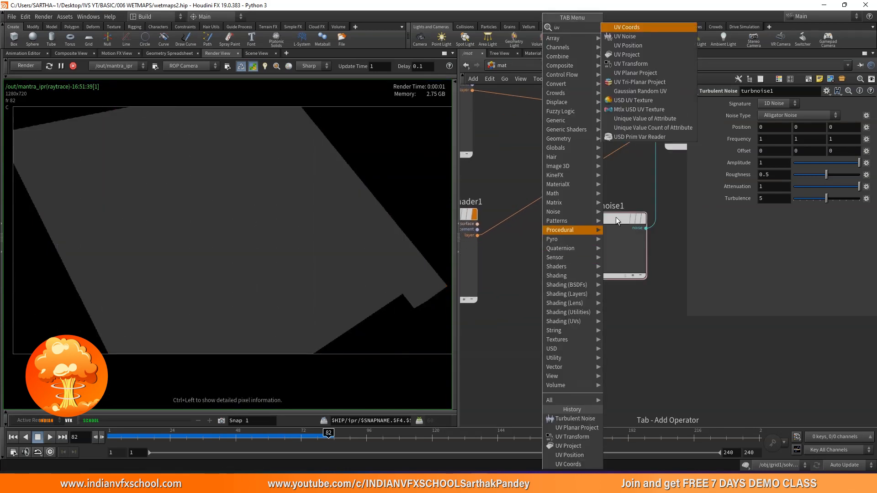
pyautogui.click(648, 74)
pyautogui.click(531, 307)
pyautogui.moveTo(561, 317); pyautogui.dragTo(587, 234)
pyautogui.moveTo(631, 363); pyautogui.dragTo(592, 368, button='middle')
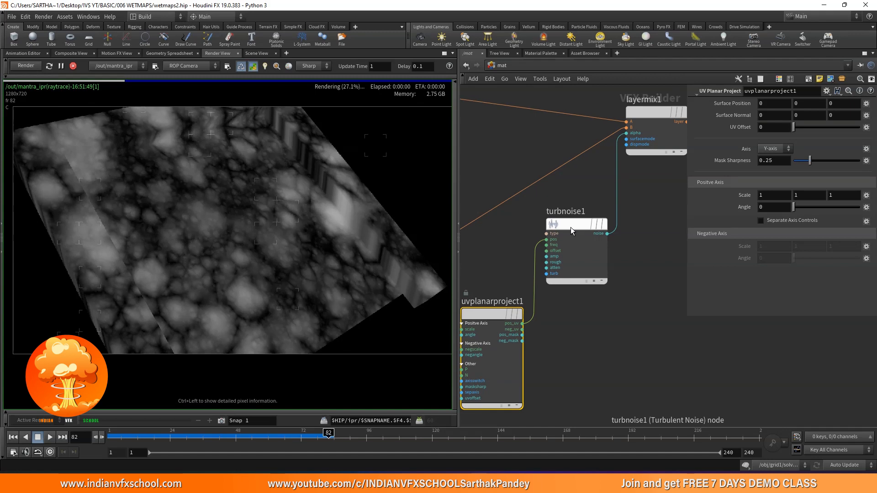
# Step: Set the Turbulent Noise type to Simplex Noise and its amplitude to 5.7
pyautogui.moveTo(571, 227); pyautogui.dragTo(601, 242)
pyautogui.click(599, 244)
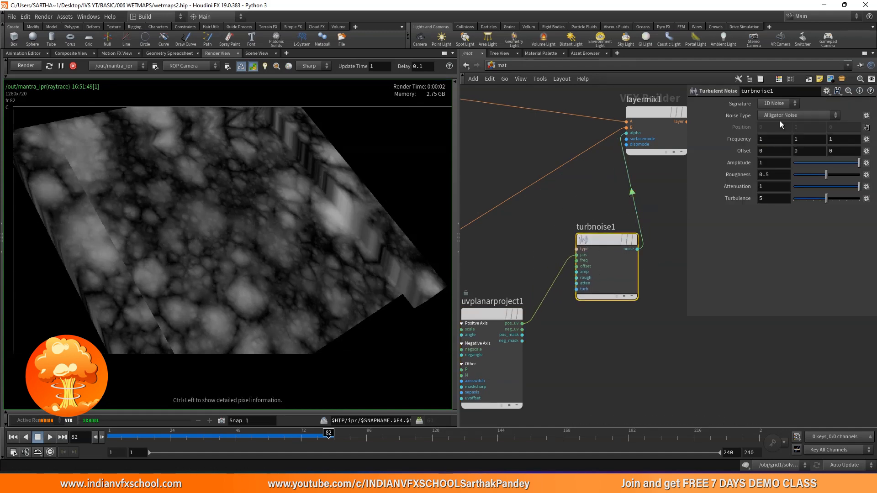
pyautogui.click(781, 117)
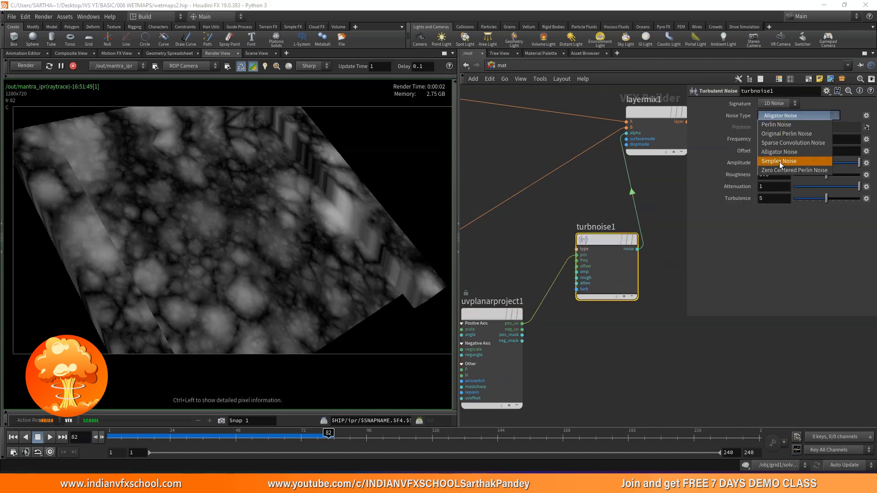
pyautogui.click(780, 161)
pyautogui.moveTo(760, 163); pyautogui.dragTo(874, 161, button='middle')
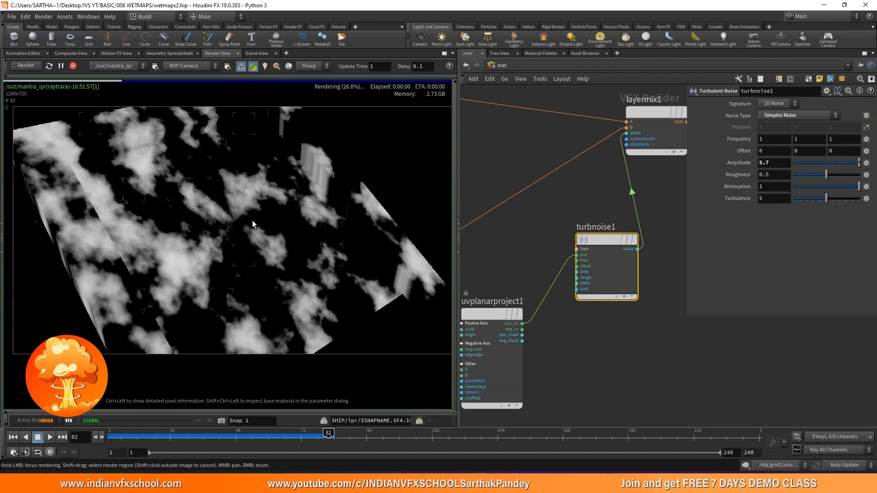
# Step: Assign the Layer Mix back to the floor in the render to preview the noise-driven shader blend
pyautogui.moveTo(658, 112); pyautogui.dragTo(559, 156, button='middle')
pyautogui.click(196, 157)
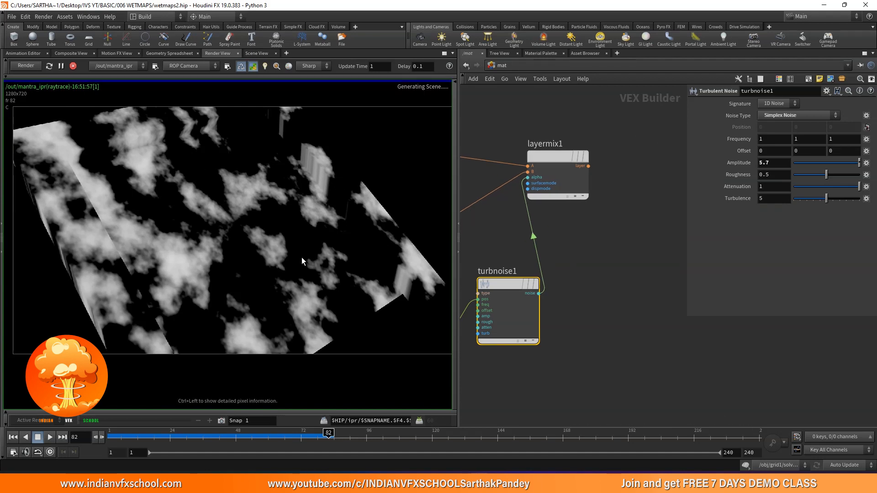
pyautogui.moveTo(618, 249); pyautogui.dragTo(660, 217, button='middle')
pyautogui.scroll(-2, 222, 259)
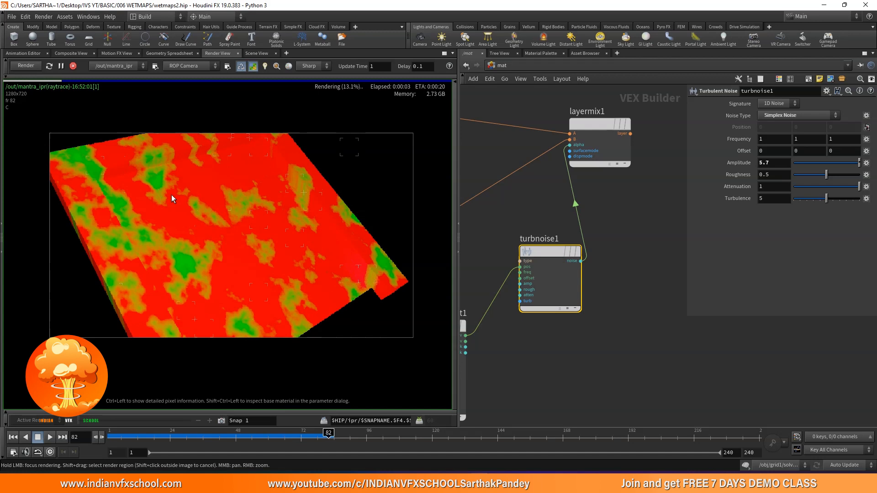
pyautogui.scroll(-3, 606, 214)
pyautogui.moveTo(688, 316); pyautogui.dragTo(686, 291)
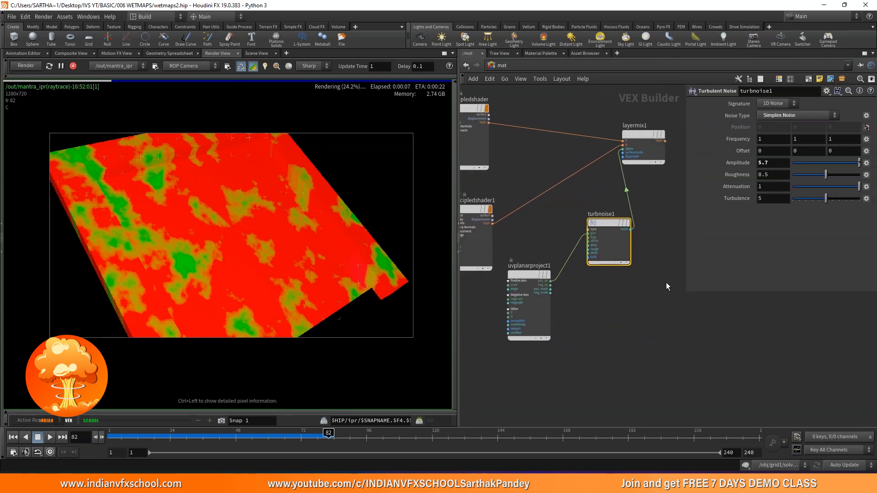
# Step: Delete the Turbulent Noise and UV Planar Project nodes and move the Layer Mix node slightly lower
pyautogui.moveTo(635, 280); pyautogui.dragTo(616, 277, button='middle')
pyautogui.scroll(-3, 610, 275)
pyautogui.moveTo(543, 354); pyautogui.dragTo(604, 232)
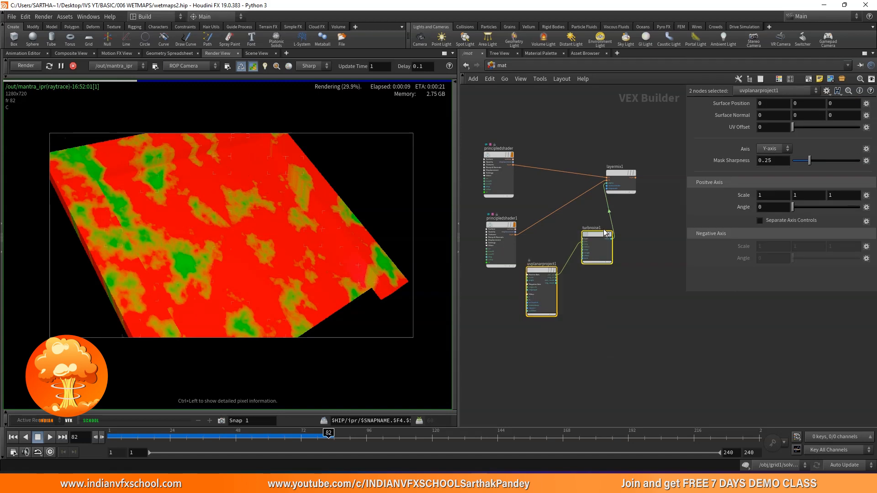
pyautogui.press('Delete')
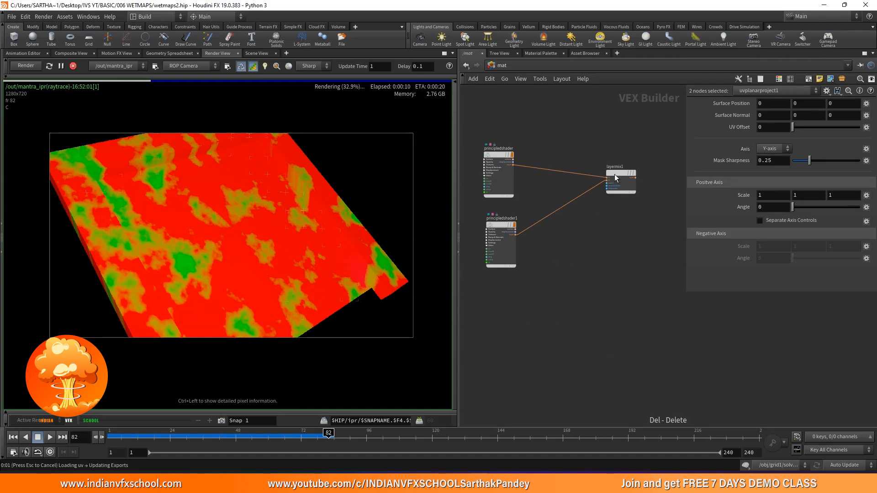
pyautogui.moveTo(615, 174); pyautogui.dragTo(619, 218)
# Step: Review the floor's node chain in the grid1 geometry network and return to the material network
pyautogui.scroll(3, 584, 260)
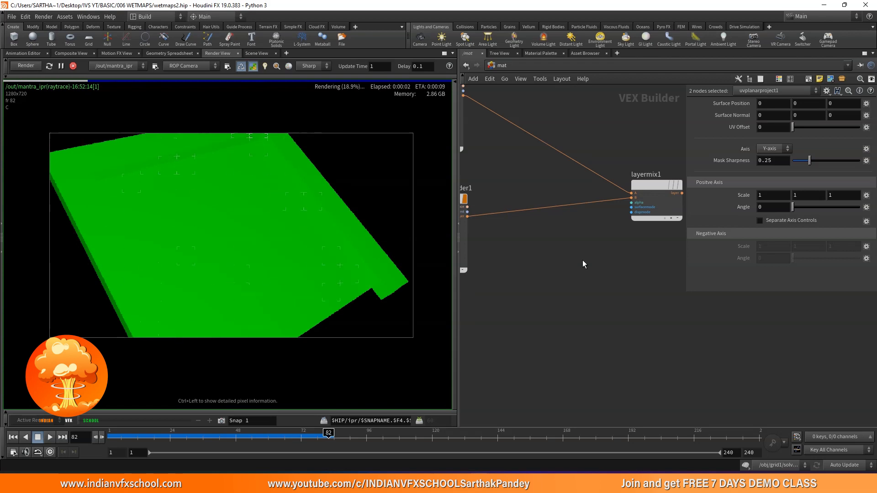
pyautogui.click(500, 68)
pyautogui.click(518, 108)
pyautogui.doubleClick(542, 152)
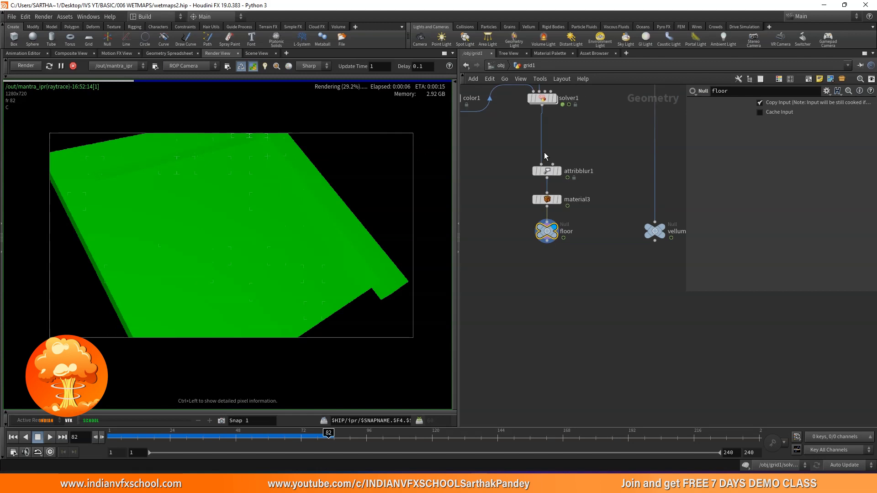
pyautogui.click(522, 269)
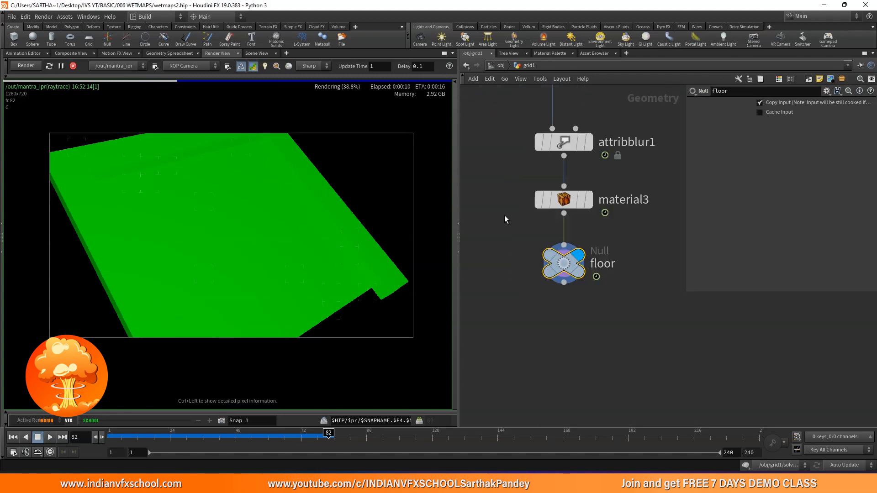
pyautogui.click(550, 54)
pyautogui.doubleClick(633, 110)
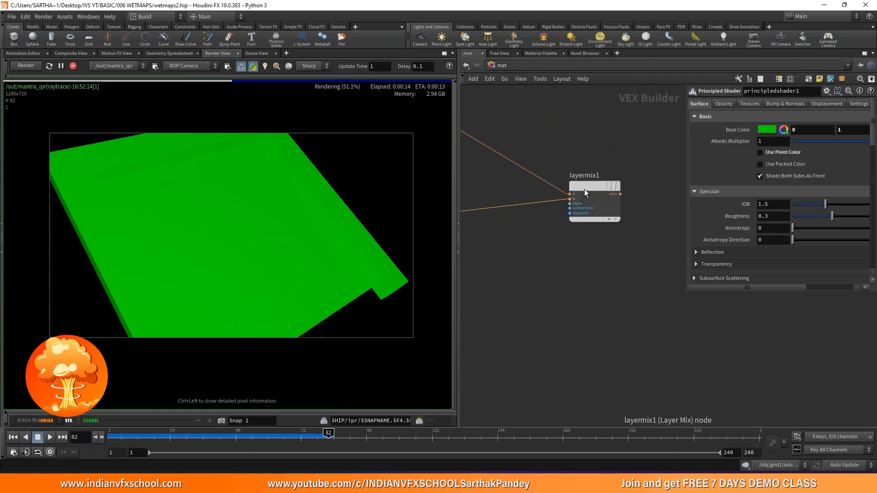
# Step: Add a Bind node below and to the left of the Layer Mix node in the material network
pyautogui.moveTo(584, 189); pyautogui.dragTo(612, 168)
pyautogui.press('Tab')
pyautogui.write('bind')
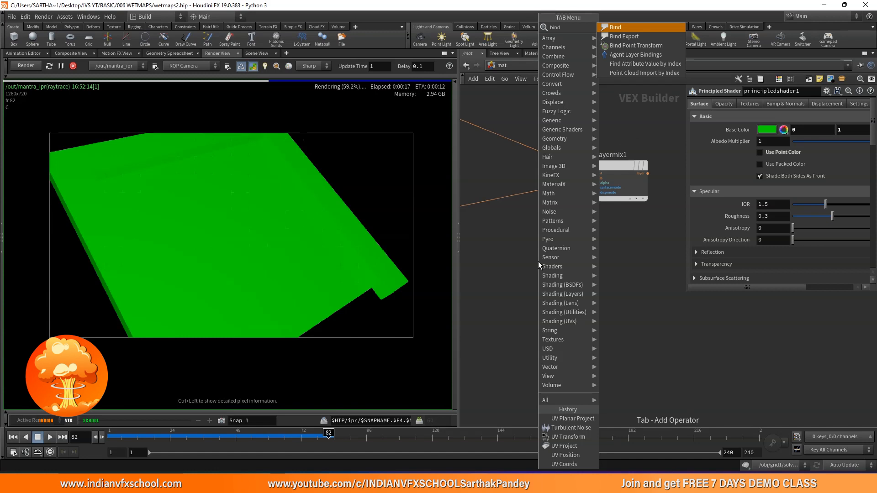
pyautogui.click(626, 27)
pyautogui.click(520, 276)
pyautogui.moveTo(544, 236); pyautogui.dragTo(582, 222, button='middle')
pyautogui.moveTo(556, 269); pyautogui.dragTo(538, 262)
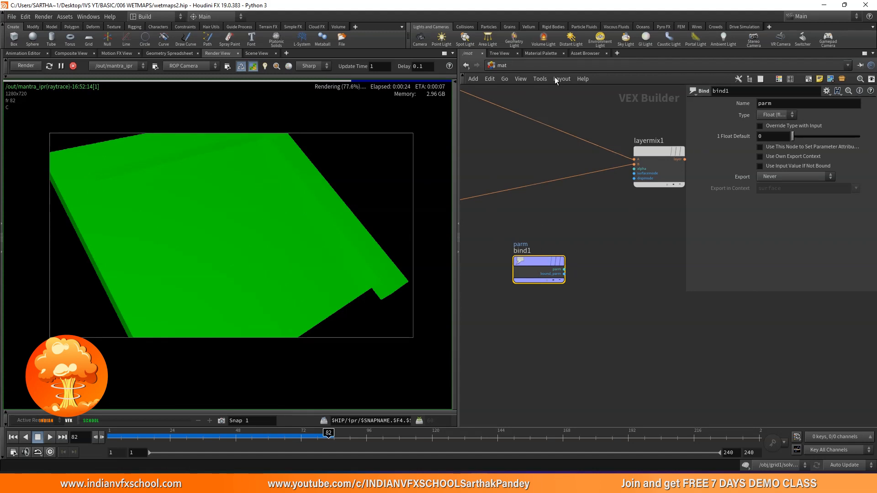
# Step: Set the Bind node's attribute name to Cd and connect its output to the Layer Mix alpha input
pyautogui.click(786, 104)
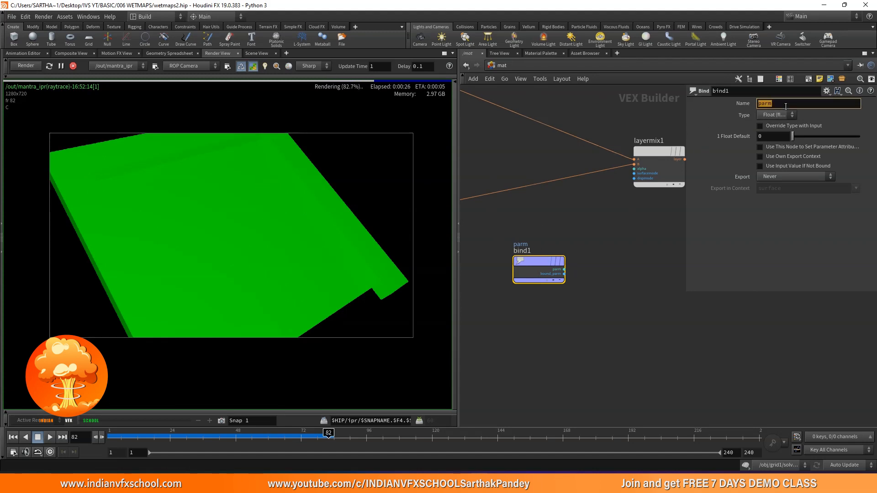
pyautogui.write('cD')
pyautogui.press('Return')
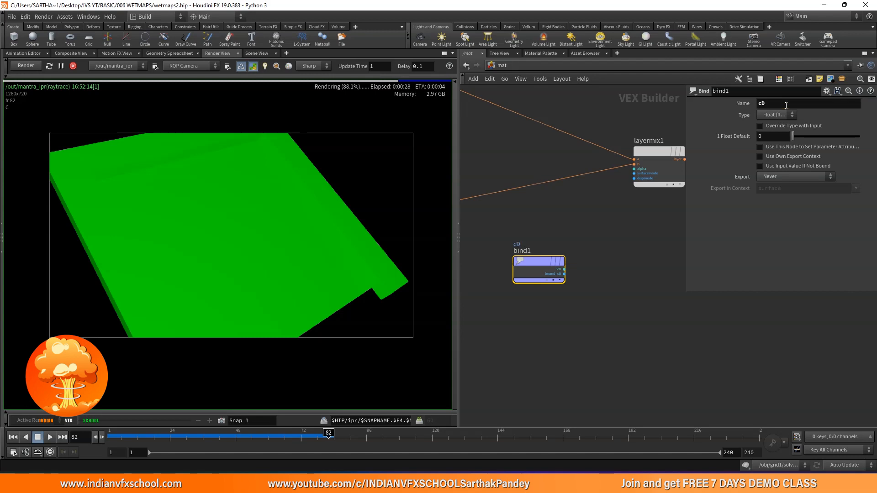
pyautogui.scroll(2, 585, 265)
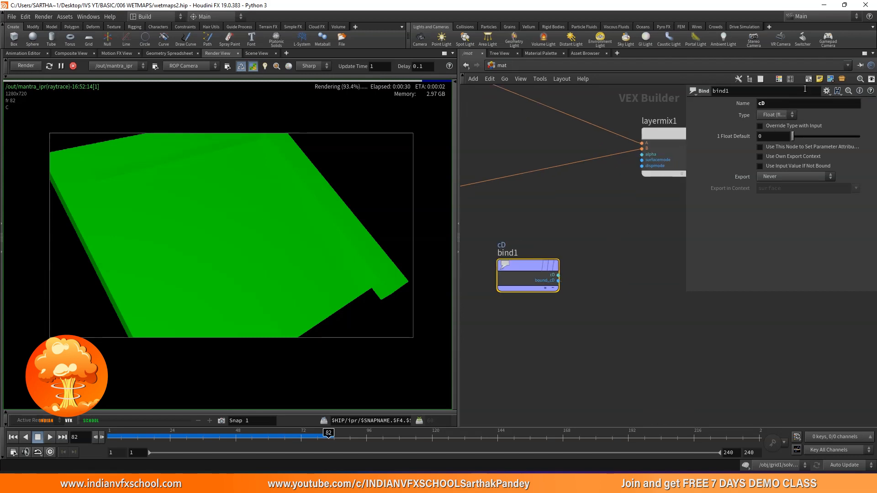
pyautogui.moveTo(789, 103); pyautogui.dragTo(722, 104)
pyautogui.write('Cd')
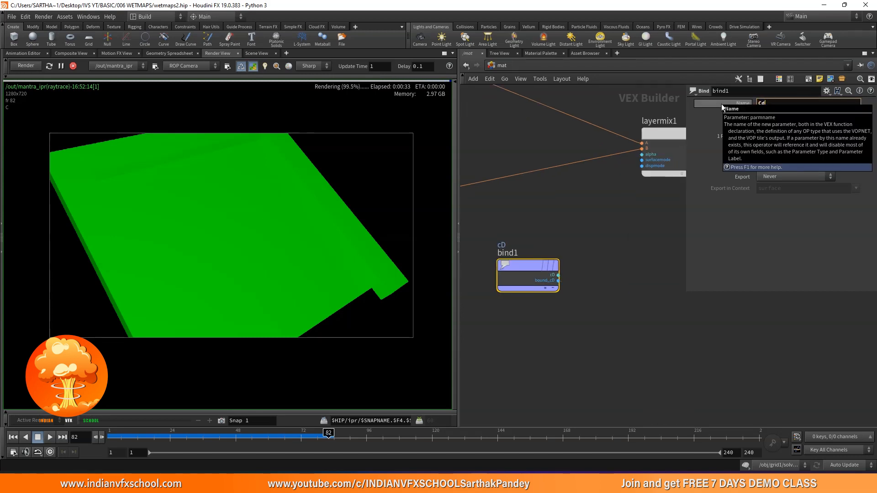
pyautogui.press('Return')
pyautogui.moveTo(559, 275); pyautogui.dragTo(641, 154)
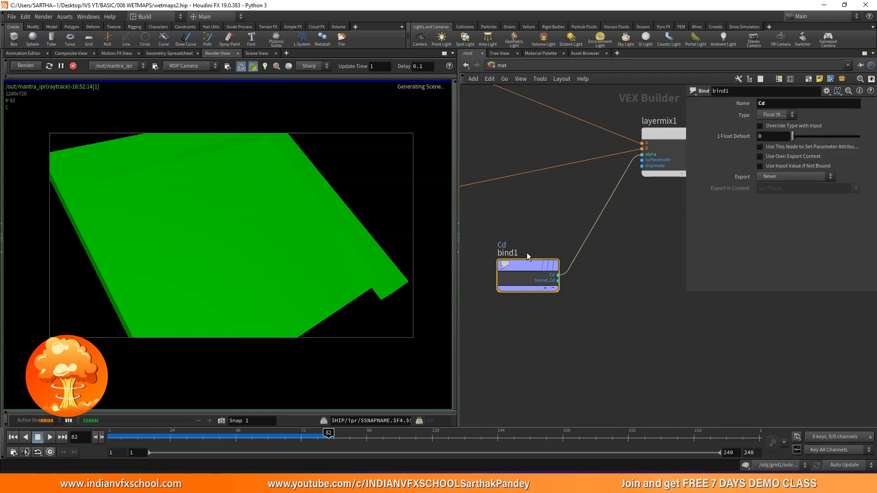
# Step: Set the Bind node's type to 3 Floats (vector) so the Cd color drives the shader blend
pyautogui.scroll(-3, 540, 203)
pyautogui.moveTo(539, 203); pyautogui.dragTo(587, 208, button='middle')
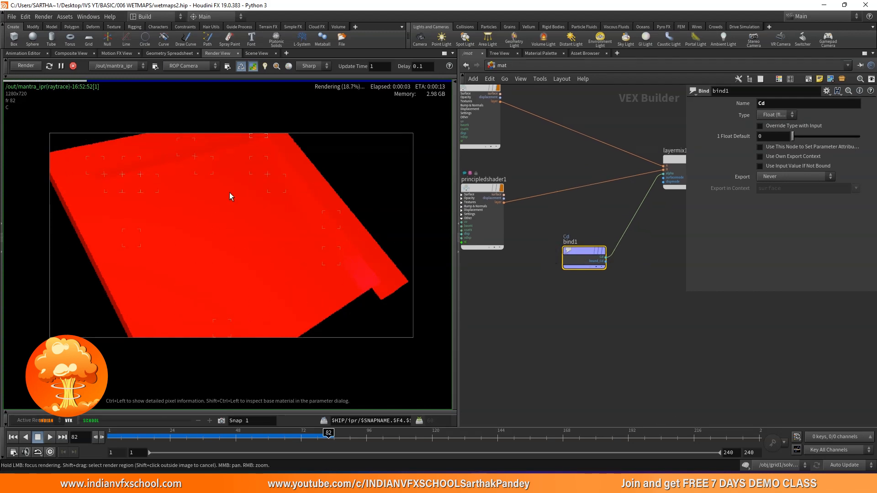
pyautogui.scroll(5, 594, 197)
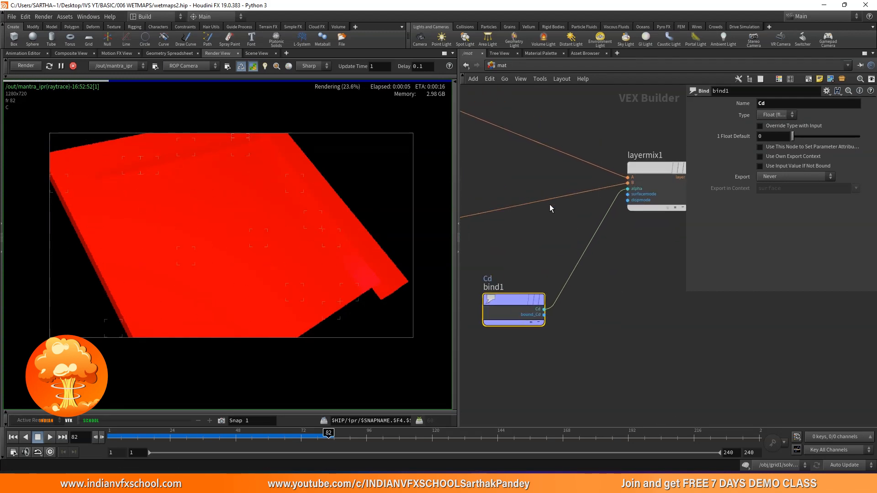
pyautogui.moveTo(658, 169)
pyautogui.scroll(-3, 658, 168)
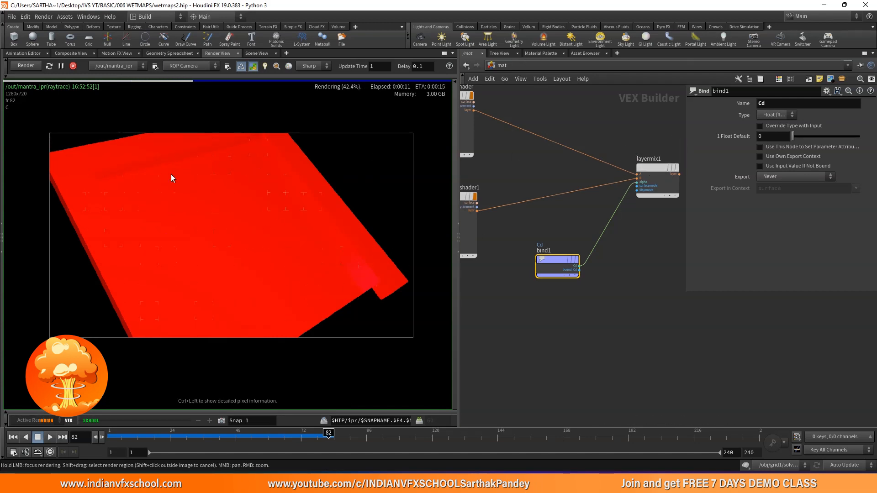
pyautogui.click(657, 169)
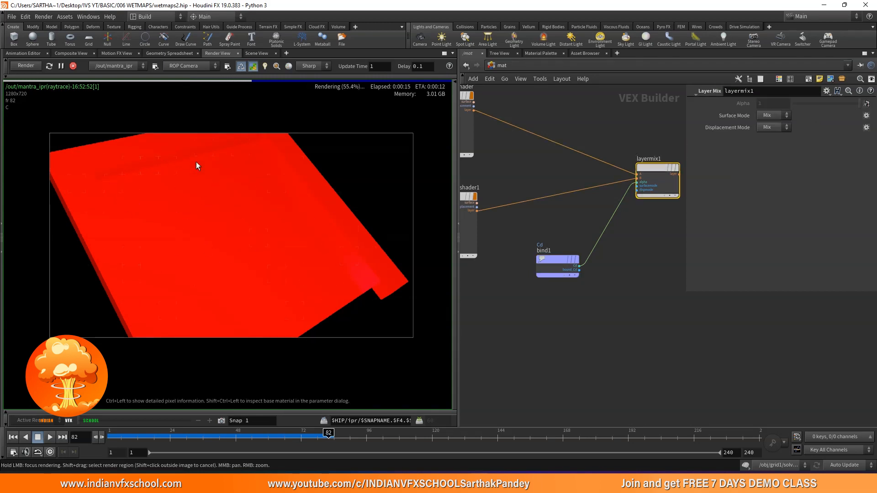
pyautogui.scroll(2, 545, 265)
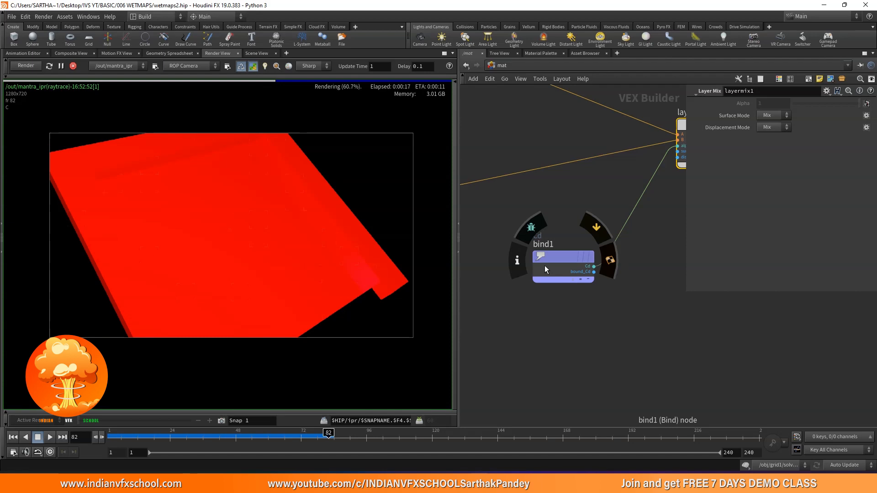
pyautogui.click(554, 256)
pyautogui.moveTo(593, 221); pyautogui.dragTo(560, 228, button='middle')
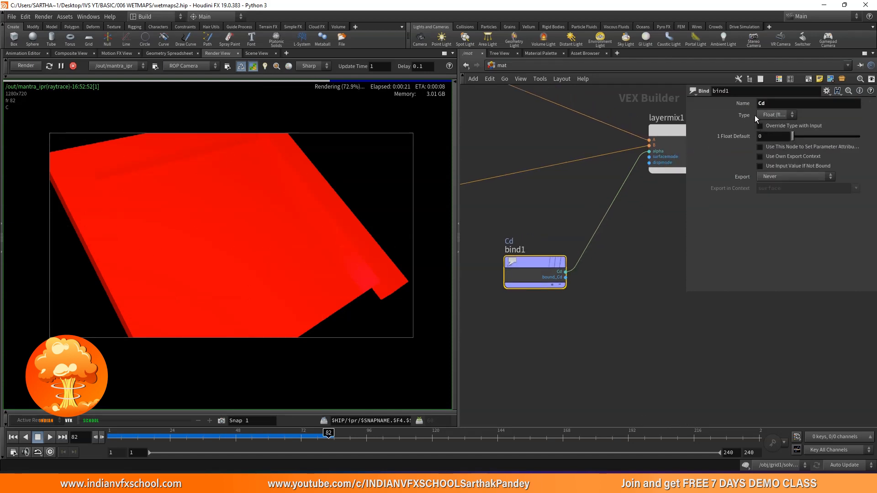
pyautogui.click(777, 116)
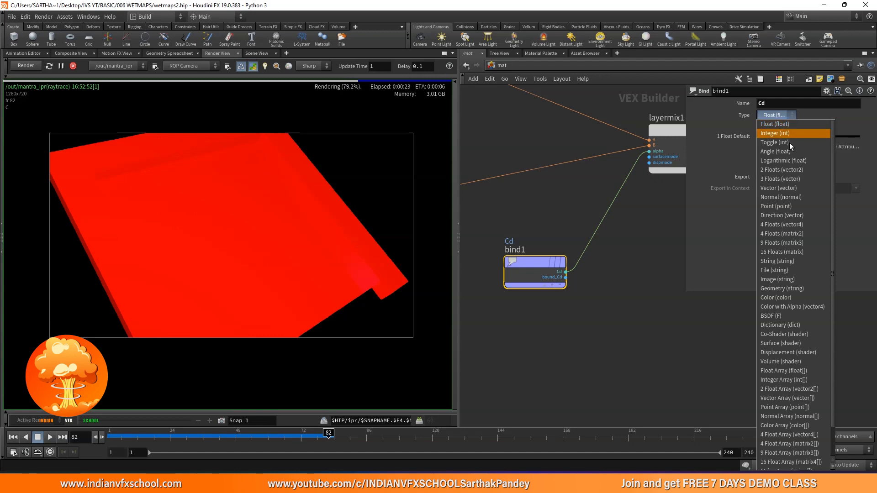
pyautogui.click(795, 179)
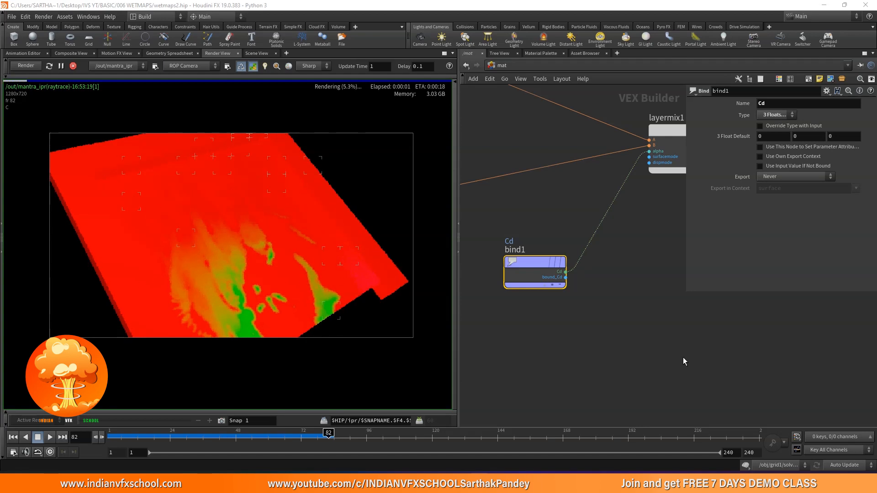
# Step: Rename the red principled shader node as dry
pyautogui.scroll(2, 105, 264)
pyautogui.scroll(-2, 233, 262)
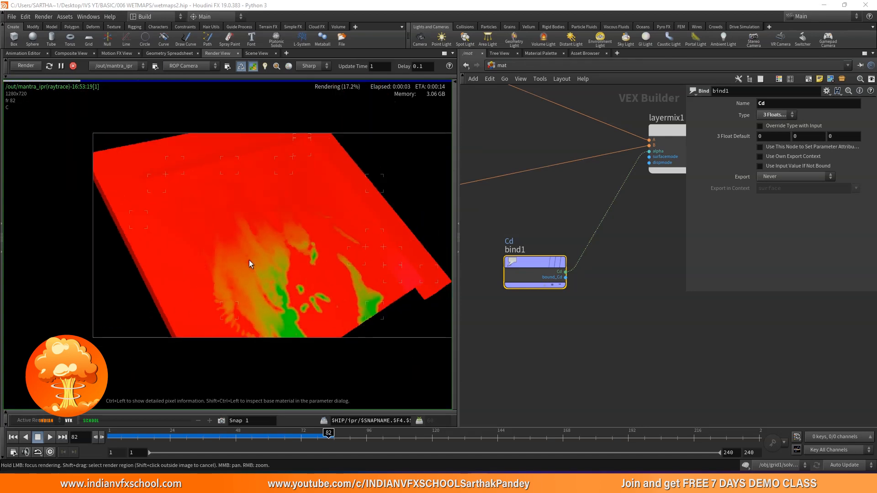
pyautogui.scroll(-3, 560, 227)
pyautogui.moveTo(550, 220); pyautogui.dragTo(630, 234, button='middle')
pyautogui.scroll(2, 553, 158)
pyautogui.moveTo(595, 209); pyautogui.dragTo(600, 273, button='middle')
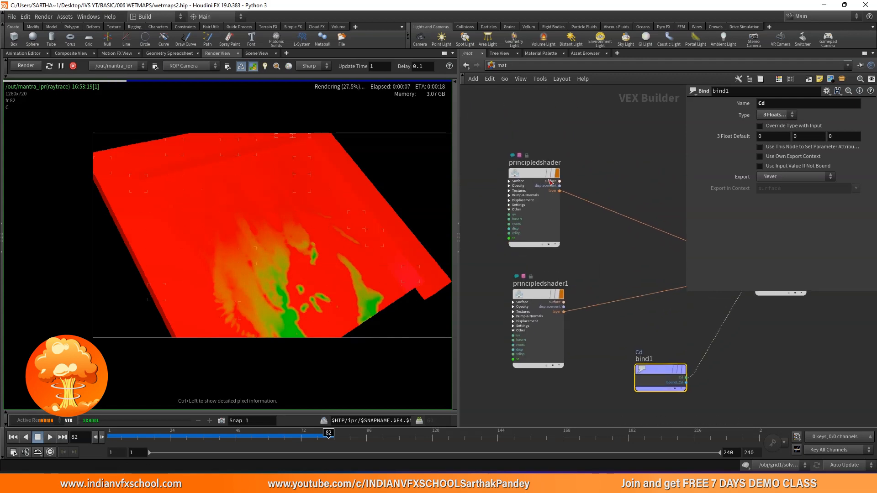
pyautogui.click(514, 175)
pyautogui.doubleClick(538, 162)
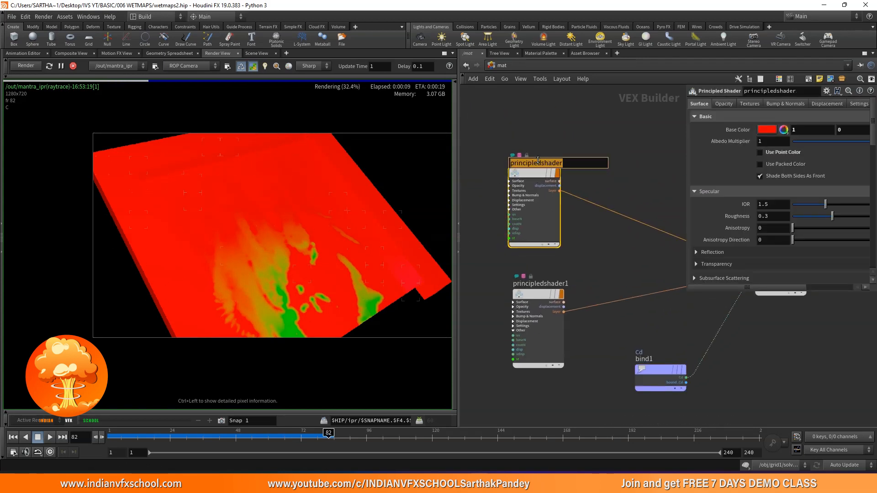
pyautogui.write('dry')
pyautogui.press('Return')
# Step: Assign the dry shader to the floor in the render to preview it alone
pyautogui.moveTo(555, 148); pyautogui.dragTo(591, 136, button='middle')
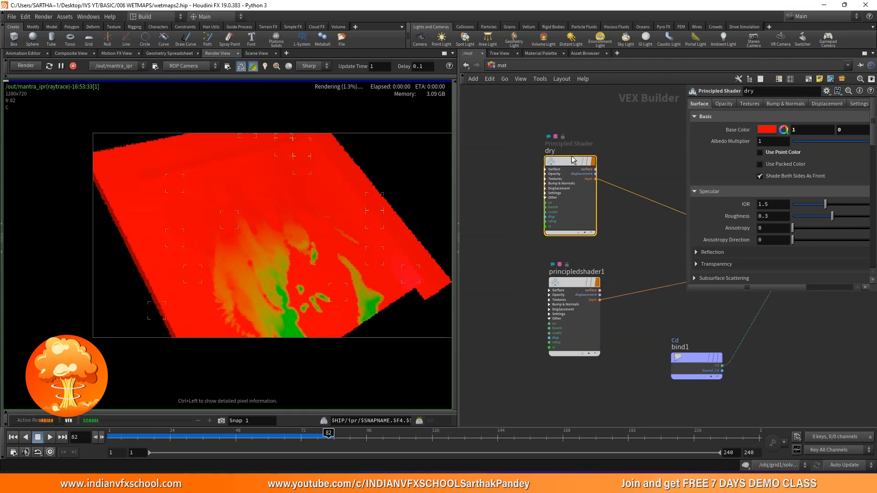
pyautogui.scroll(1, 276, 215)
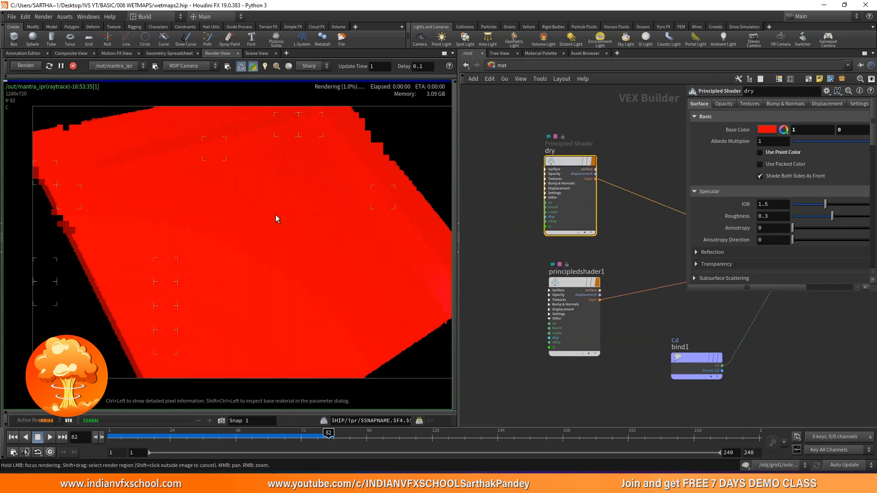
pyautogui.scroll(1, 578, 111)
pyautogui.moveTo(577, 111); pyautogui.dragTo(540, 123, button='middle')
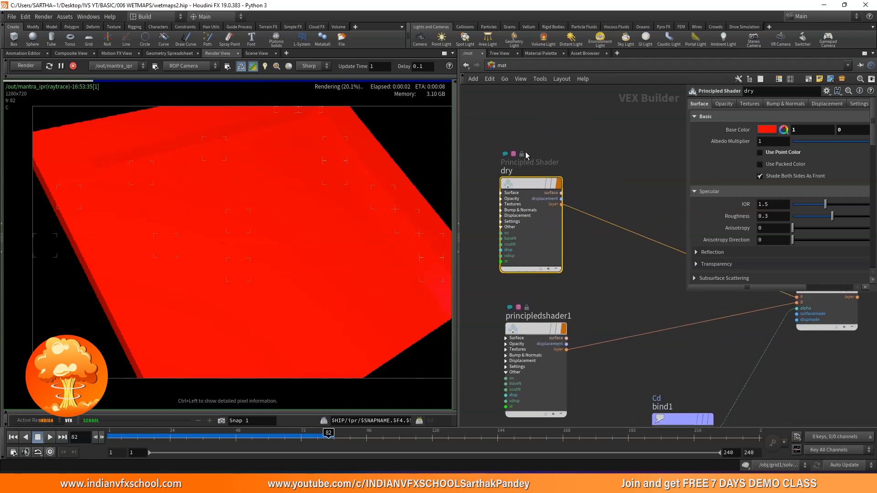
# Step: Add an Environment Light below grid1 in the object network
pyautogui.click(493, 68)
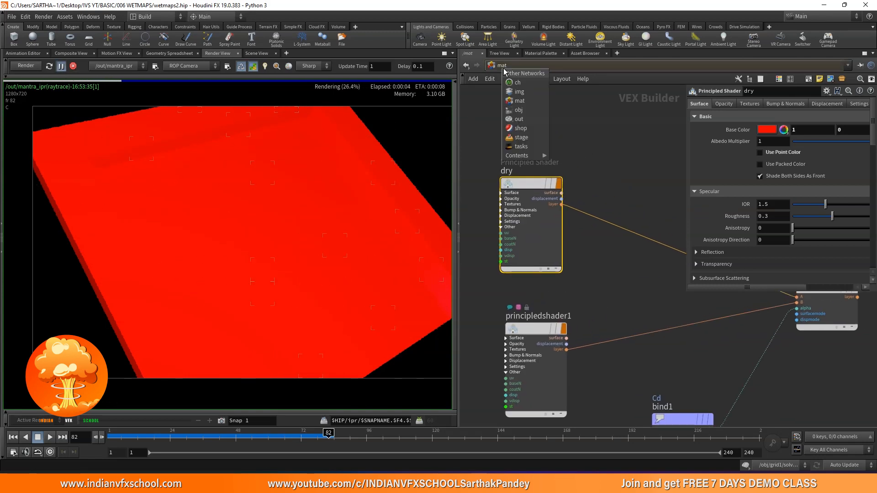
pyautogui.click(525, 134)
pyautogui.scroll(-3, 529, 137)
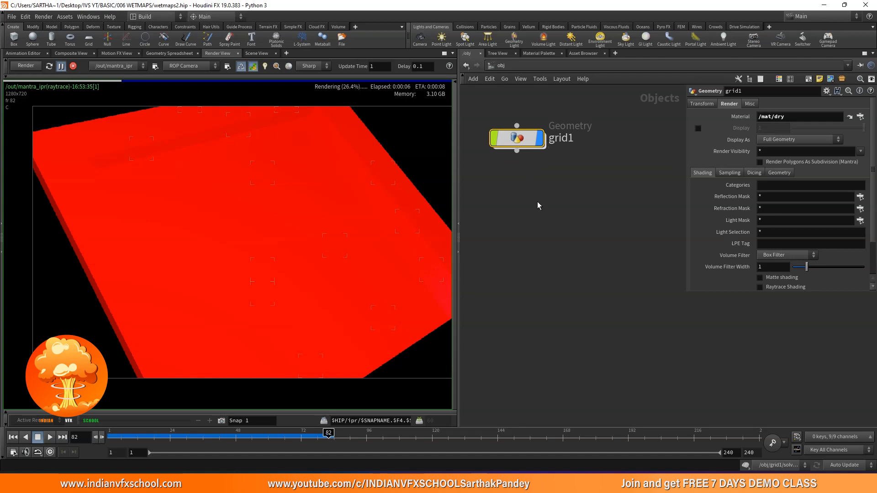
pyautogui.press('Tab')
pyautogui.write('env')
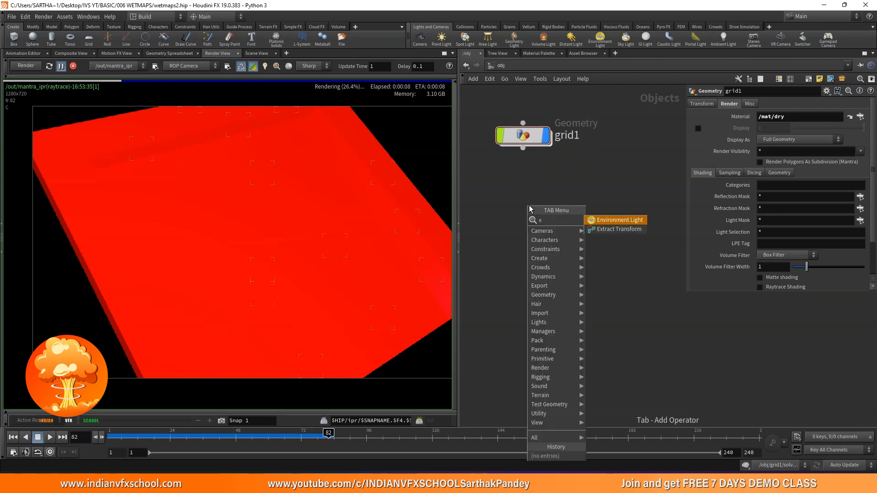
pyautogui.click(624, 221)
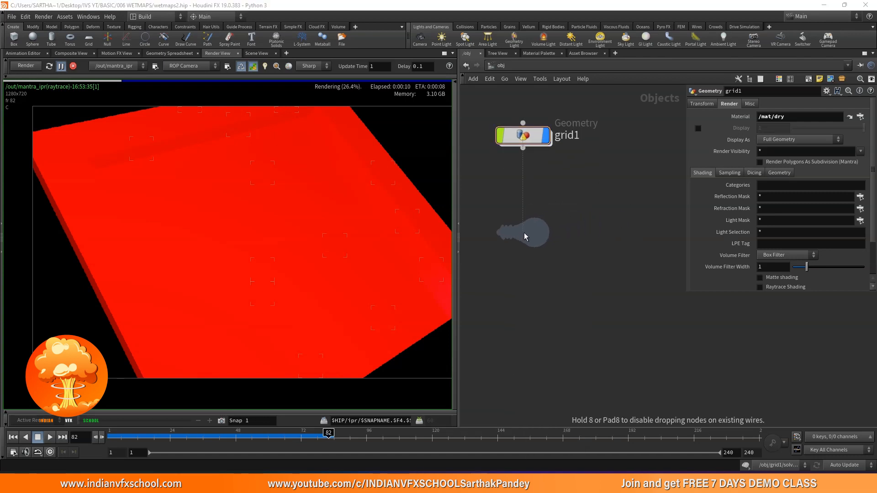
pyautogui.click(525, 232)
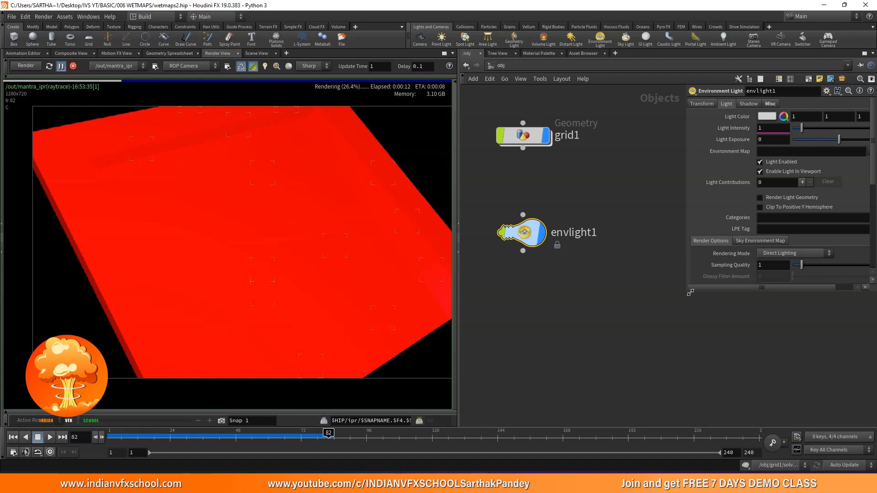
# Step: Load air_museum_playground_8k (1).exr from the Desktop as the light's environment map and resume the render preview
pyautogui.moveTo(691, 292); pyautogui.dragTo(644, 298)
pyautogui.click(862, 151)
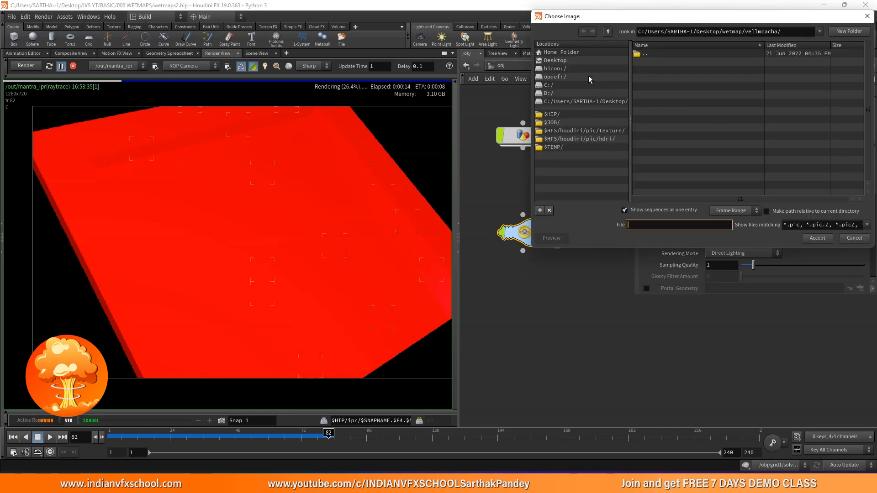
pyautogui.click(564, 61)
pyautogui.scroll(-6, 712, 118)
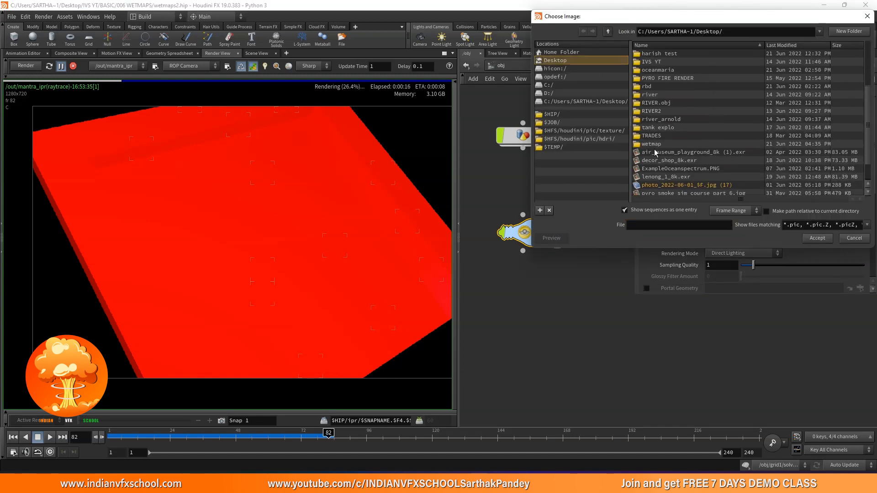
pyautogui.click(707, 154)
pyautogui.click(818, 238)
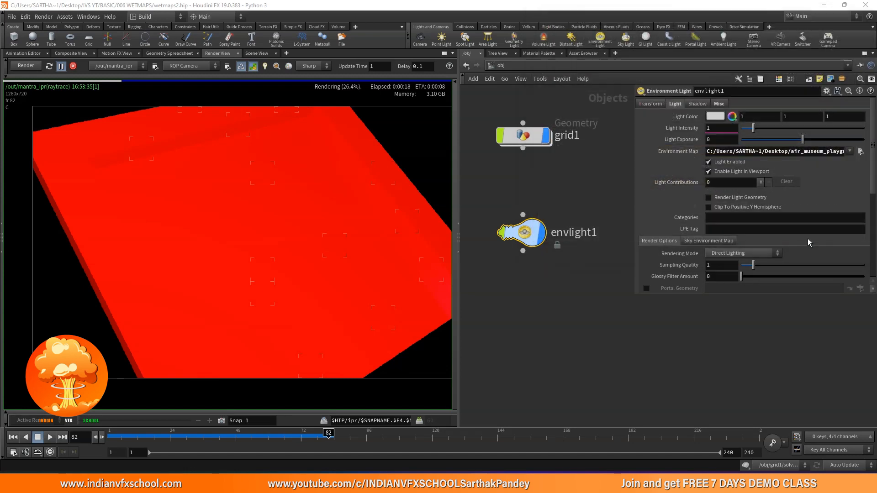
pyautogui.click(61, 65)
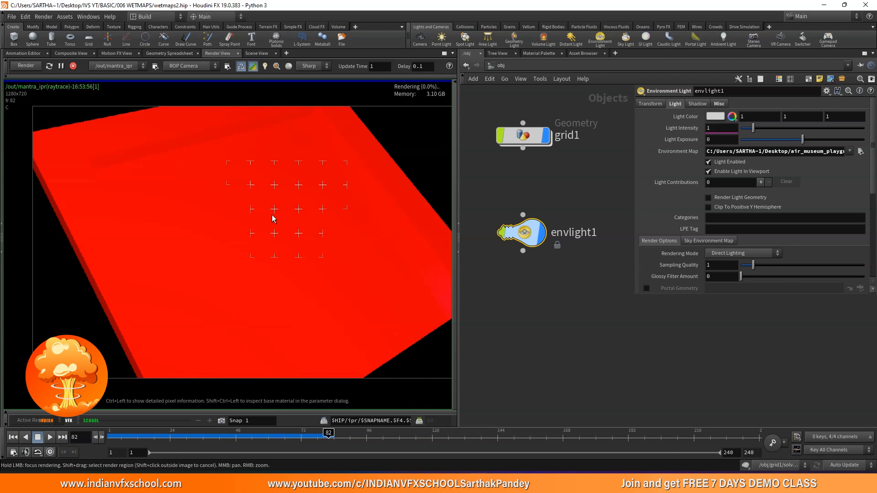
pyautogui.scroll(-1, 331, 210)
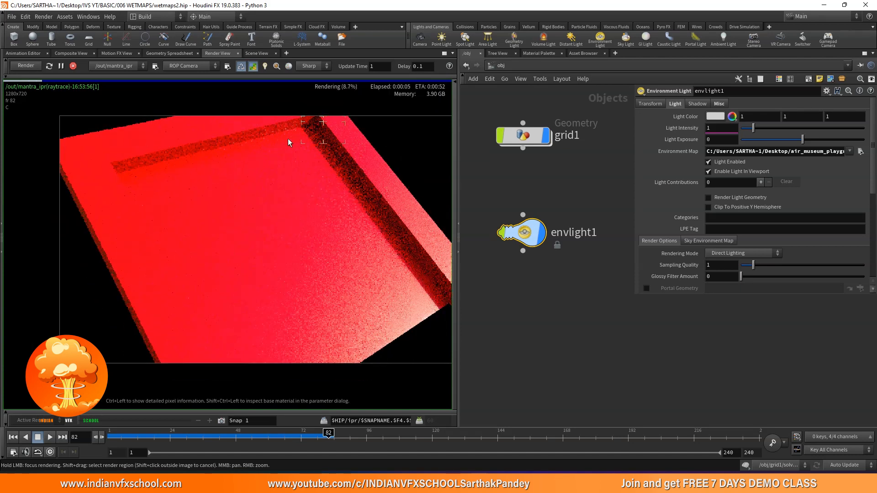
# Step: Set the dry shader's base color to a dark brown of 0.234, 0.14625, 0.0585 in the material network
pyautogui.click(539, 53)
pyautogui.doubleClick(637, 113)
pyautogui.moveTo(637, 114); pyautogui.dragTo(567, 186, button='middle')
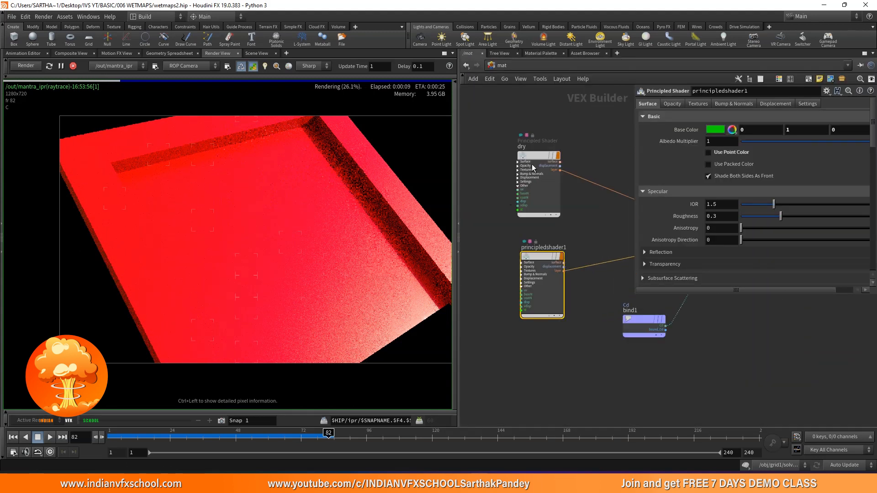
pyautogui.moveTo(573, 122); pyautogui.dragTo(543, 126, button='middle')
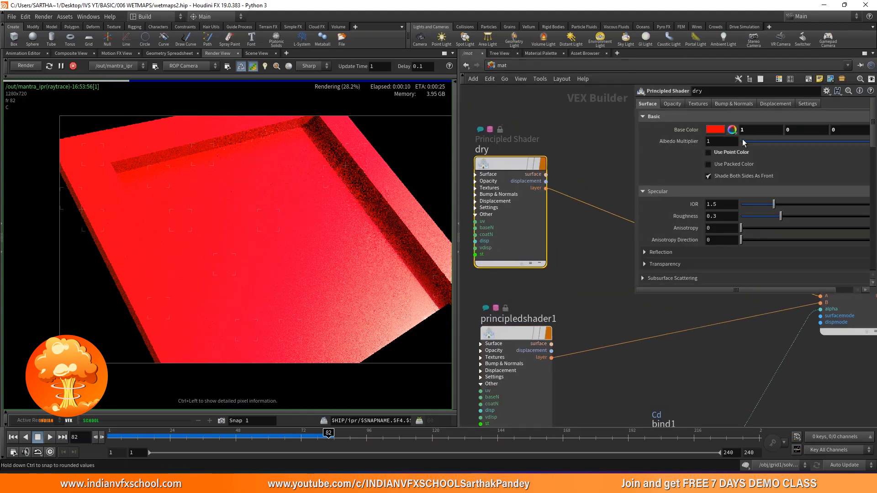
pyautogui.click(715, 129)
pyautogui.click(531, 132)
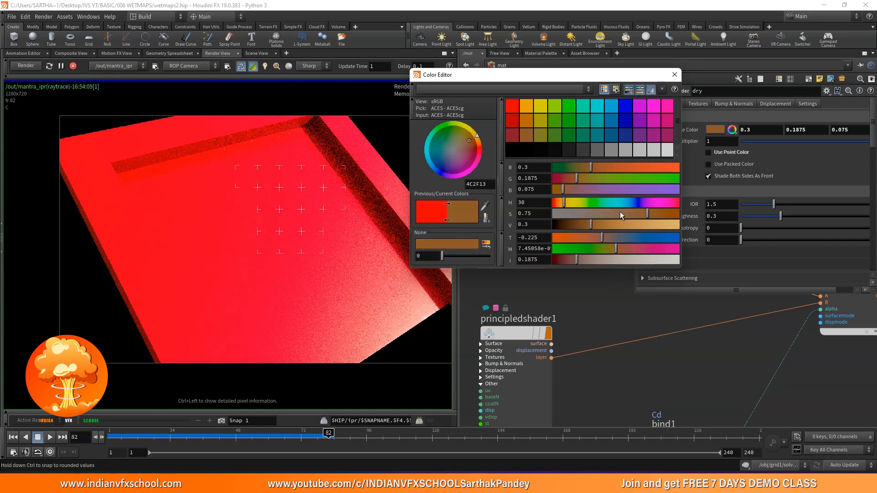
pyautogui.click(583, 225)
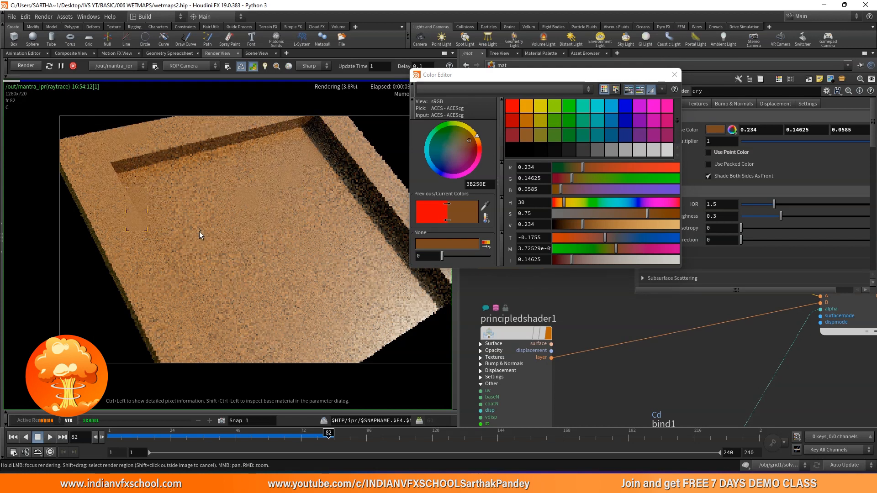
# Step: Lower the saturation of the dry shader's base color to 0.704, giving 0.234, 0.151632, 0.069264
pyautogui.moveTo(645, 212); pyautogui.dragTo(638, 213)
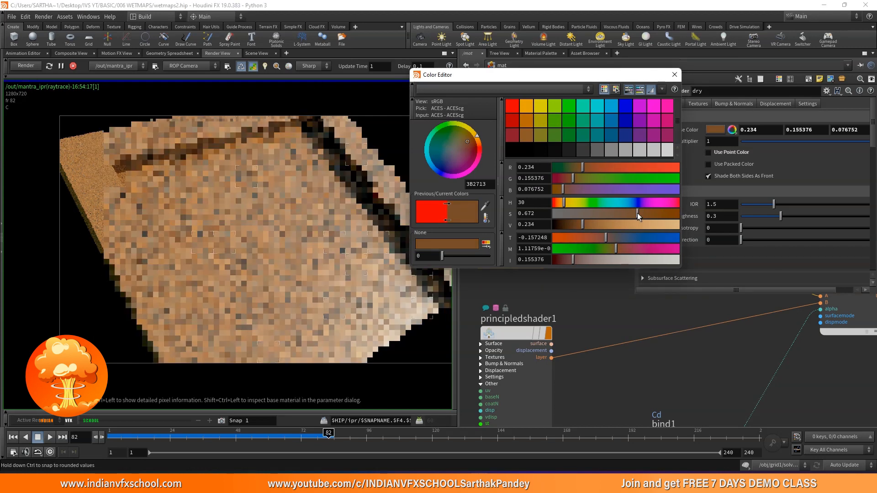
pyautogui.click(642, 213)
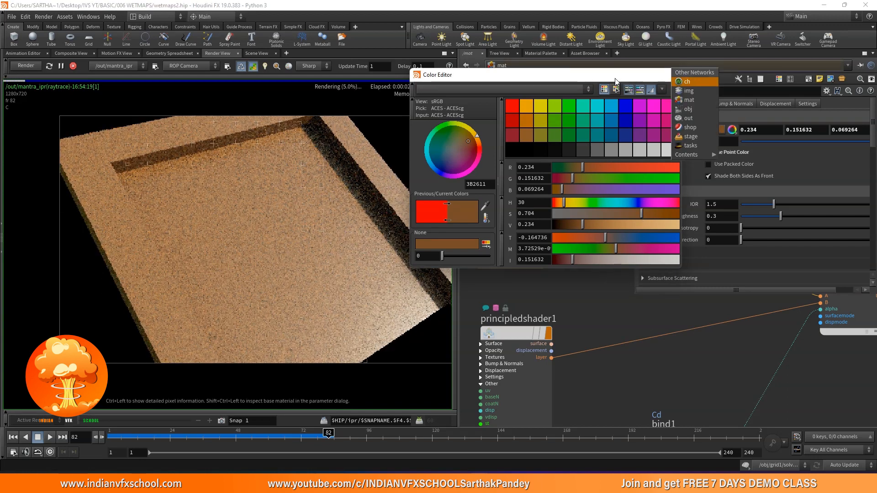
pyautogui.moveTo(652, 78); pyautogui.dragTo(587, 104)
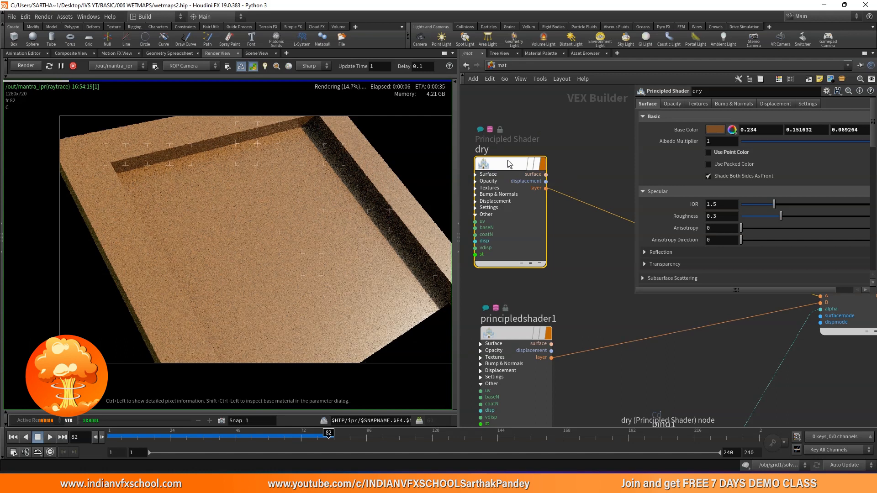
# Step: Set the dry shader's specular roughness to 0.661 and its reflectivity to 0.696, comparing reflectivity values in the render preview
pyautogui.click(824, 217)
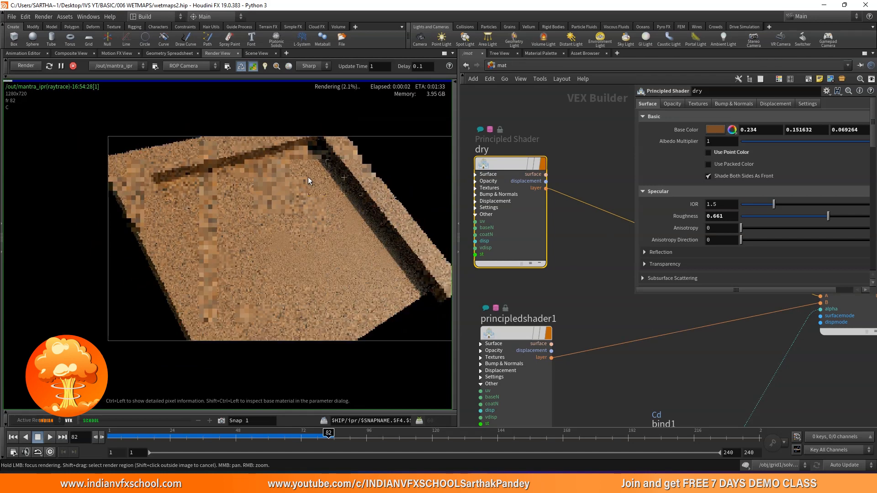
pyautogui.moveTo(543, 324); pyautogui.dragTo(540, 254, button='middle')
pyautogui.scroll(-2, 648, 197)
pyautogui.click(683, 217)
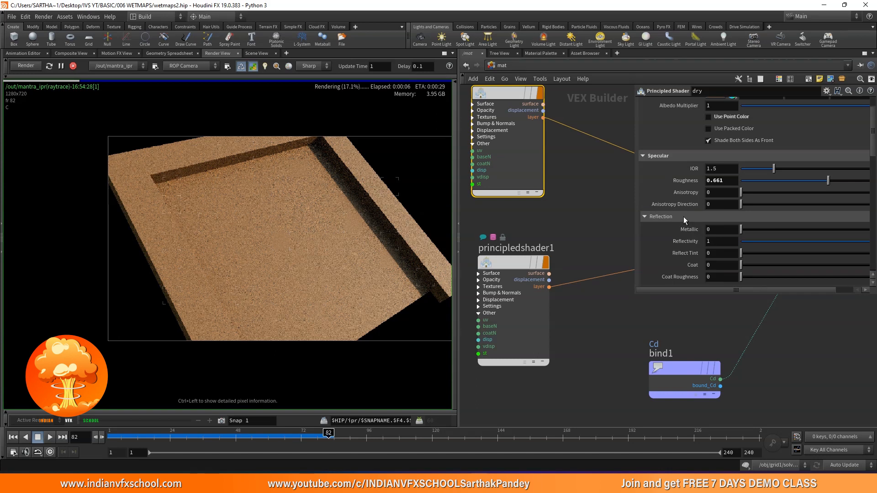
pyautogui.click(784, 243)
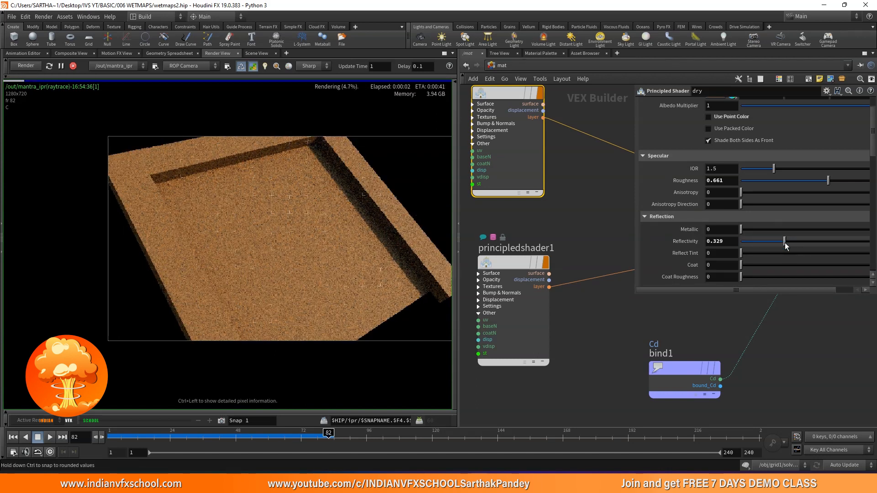
pyautogui.click(806, 242)
pyautogui.click(819, 243)
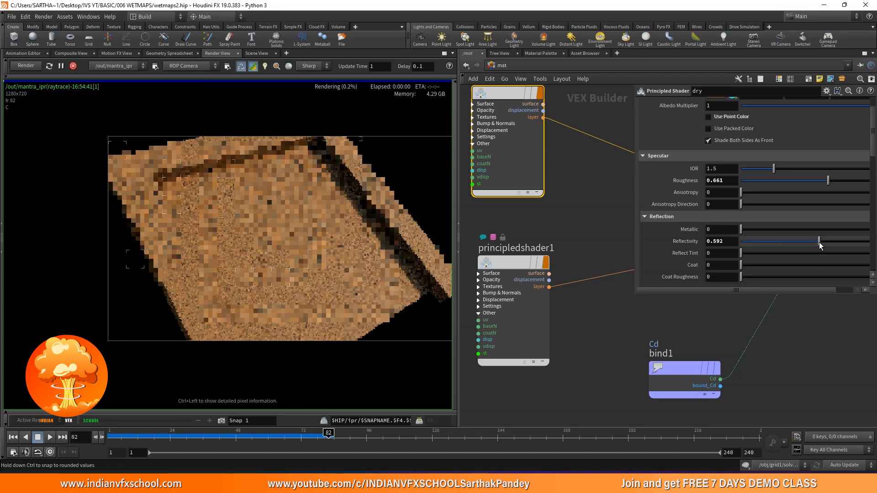
pyautogui.scroll(2, 380, 289)
pyautogui.scroll(2, 380, 290)
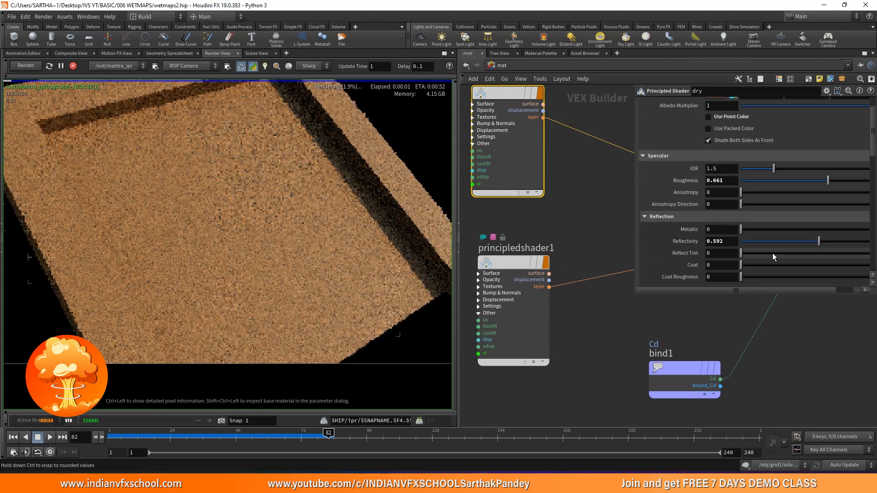
pyautogui.click(757, 243)
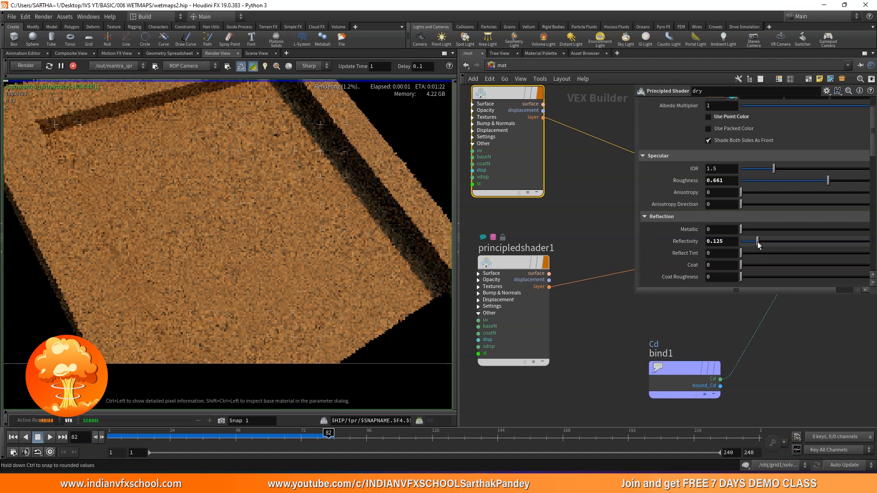
pyautogui.click(833, 242)
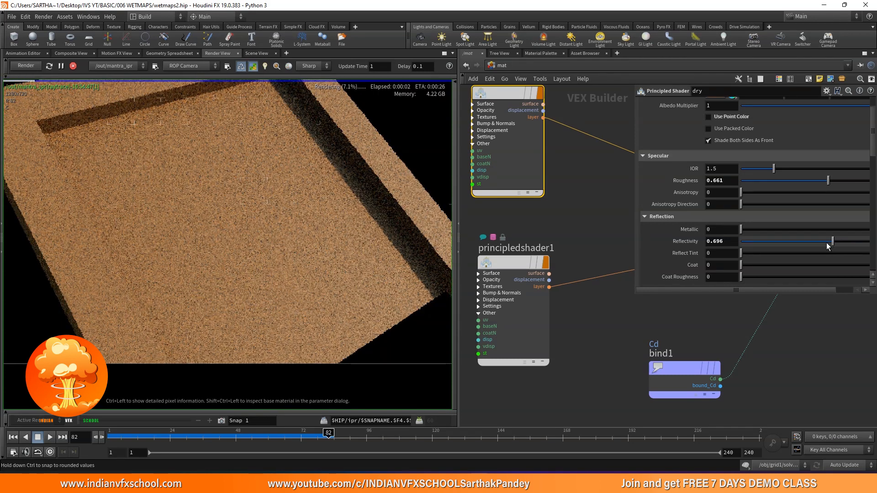
# Step: Delete the old principledshader1 node from the material network
pyautogui.scroll(-2, 555, 227)
pyautogui.scroll(-3, 556, 227)
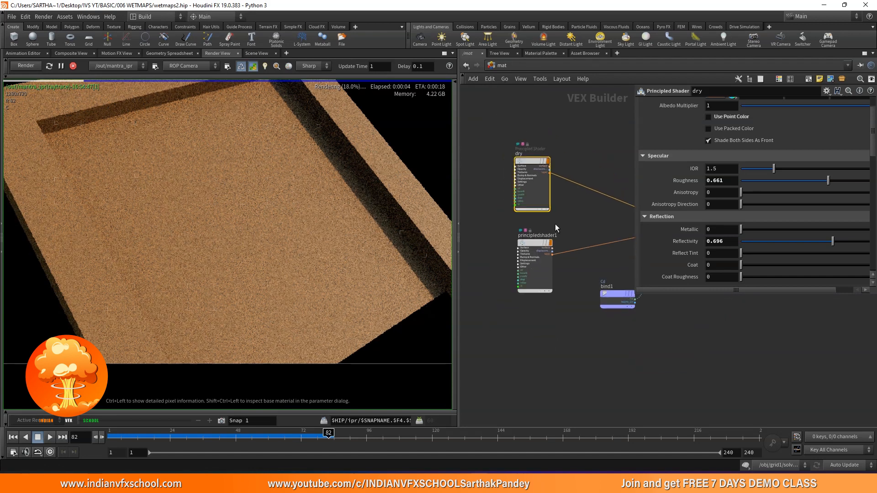
pyautogui.click(528, 242)
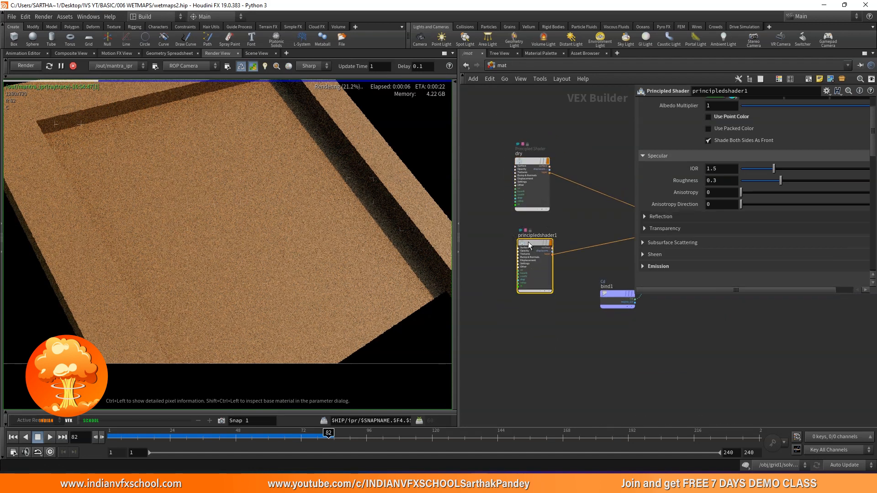
pyautogui.press('Delete')
# Step: Duplicate the dry shader below the original and rename the copy wet
pyautogui.scroll(3, 536, 176)
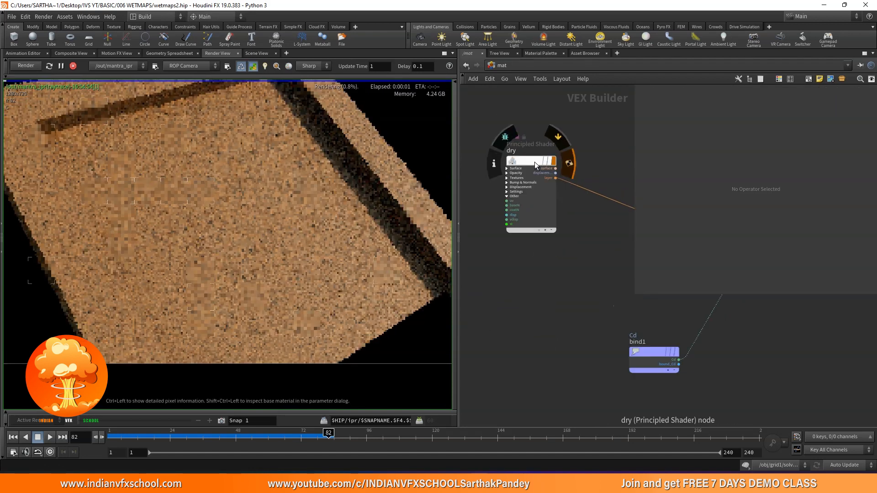
pyautogui.keyDown('alt'); pyautogui.moveTo(536, 176); pyautogui.dragTo(531, 272); pyautogui.keyUp('alt')
pyautogui.scroll(2, 530, 272)
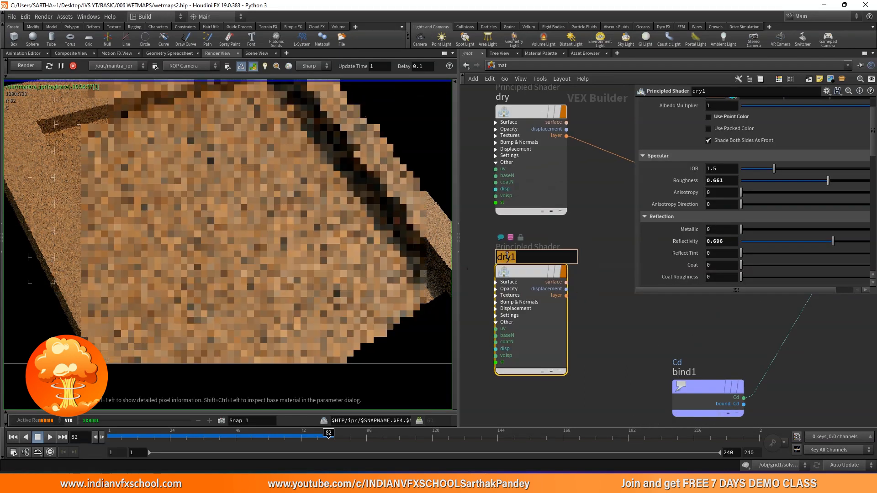
pyautogui.doubleClick(507, 256)
pyautogui.write('wet')
pyautogui.press('Return')
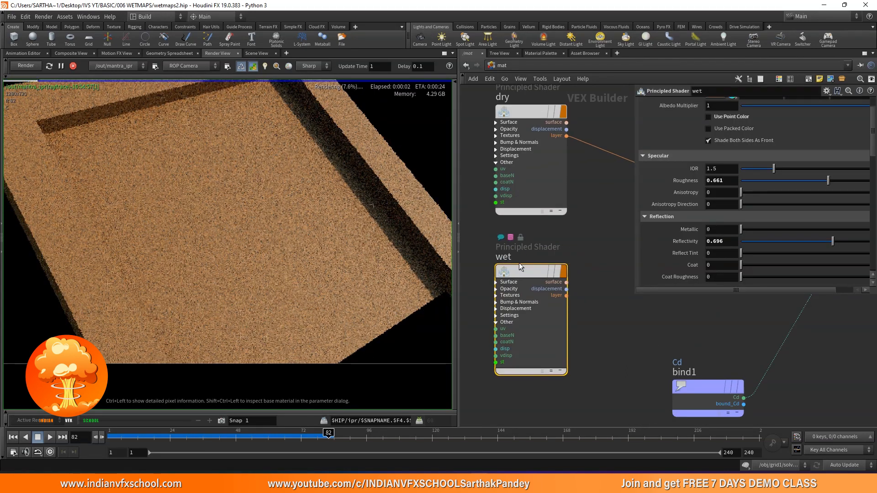
# Step: Assign the wet shader to the floor in the render preview
pyautogui.moveTo(513, 271); pyautogui.dragTo(307, 229)
pyautogui.scroll(2, 695, 219)
pyautogui.scroll(-1, 704, 212)
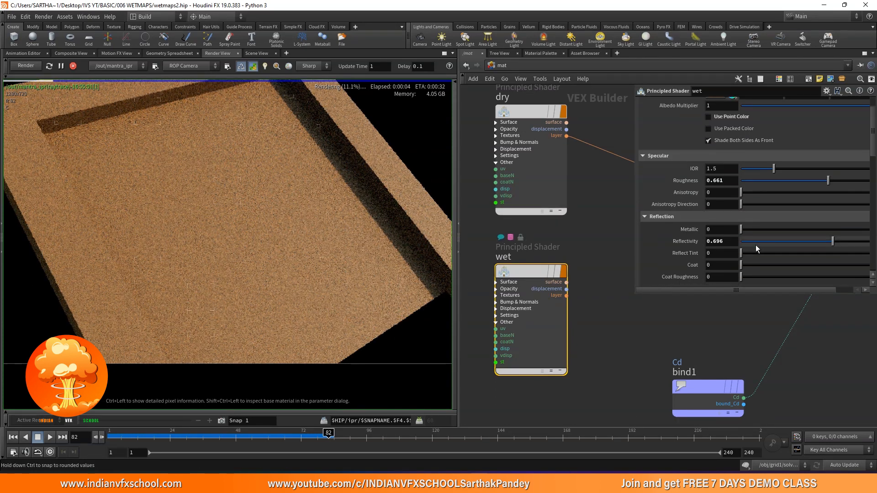
# Step: Raise the wet shader's reflectivity to 1 and lower its specular roughness to 0.017
pyautogui.moveTo(829, 241); pyautogui.dragTo(868, 242)
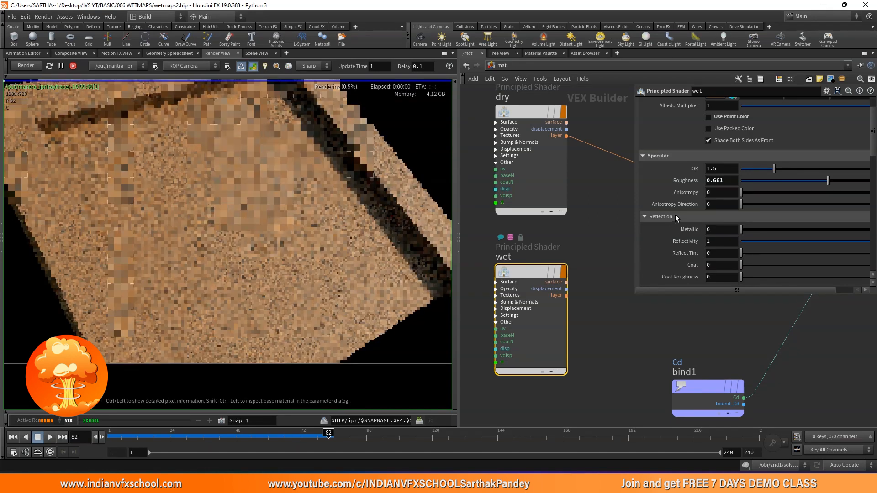
pyautogui.click(744, 181)
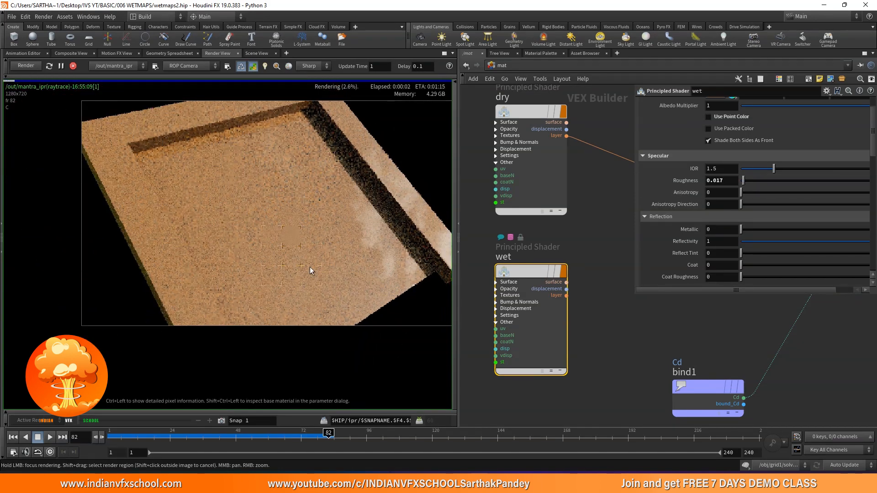
pyautogui.scroll(3, 695, 148)
pyautogui.scroll(-3, 590, 217)
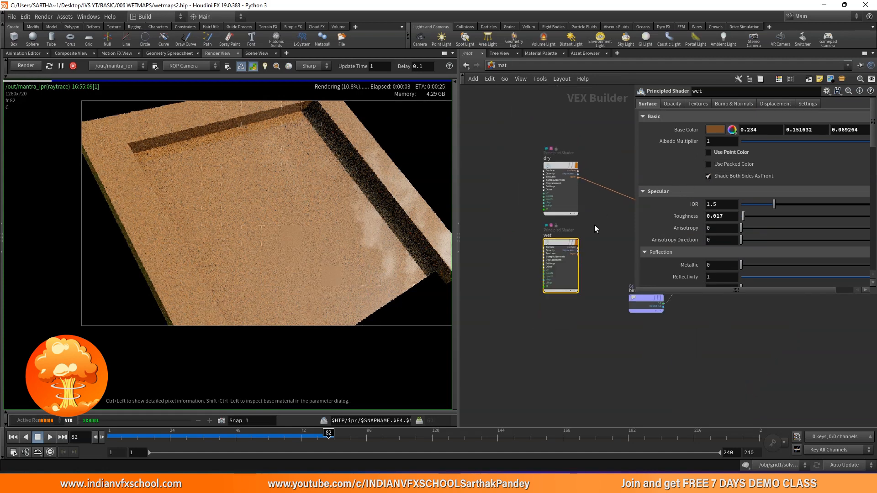
# Step: Connect the wet shader's layer output to input B of layermix1 and inspect the blended floor in the render
pyautogui.moveTo(594, 225); pyautogui.dragTo(524, 223, button='middle')
pyautogui.scroll(-2, 524, 223)
pyautogui.moveTo(478, 245); pyautogui.dragTo(612, 226)
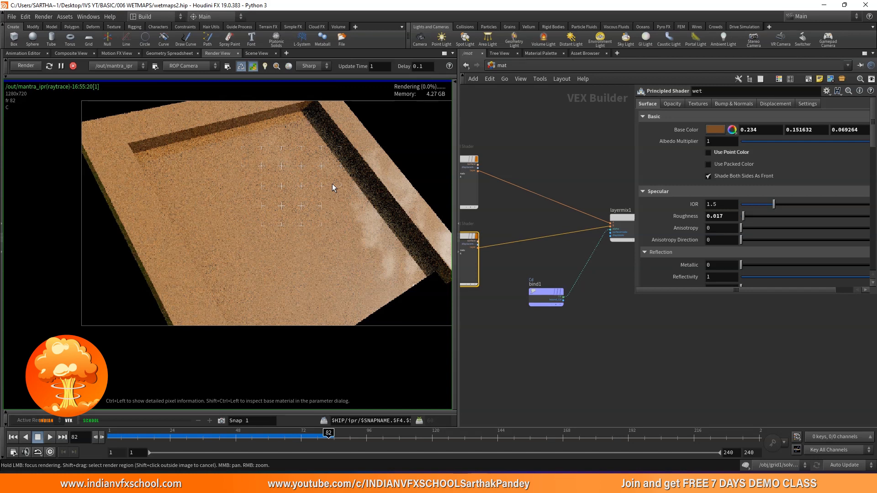
pyautogui.moveTo(332, 184); pyautogui.dragTo(327, 218, button='right')
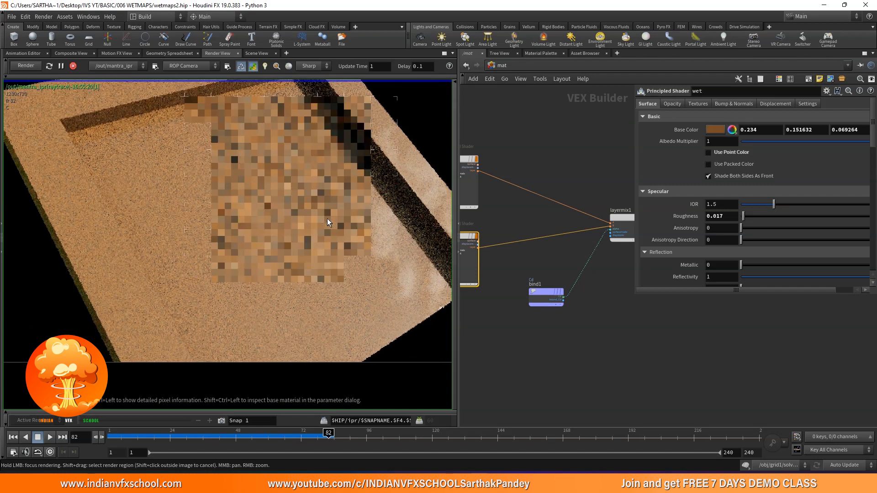
pyautogui.moveTo(321, 238); pyautogui.dragTo(250, 270)
pyautogui.scroll(3, 316, 314)
pyautogui.scroll(-2, 254, 271)
pyautogui.moveTo(254, 270); pyautogui.dragTo(297, 237, button='middle')
pyautogui.scroll(-2, 306, 237)
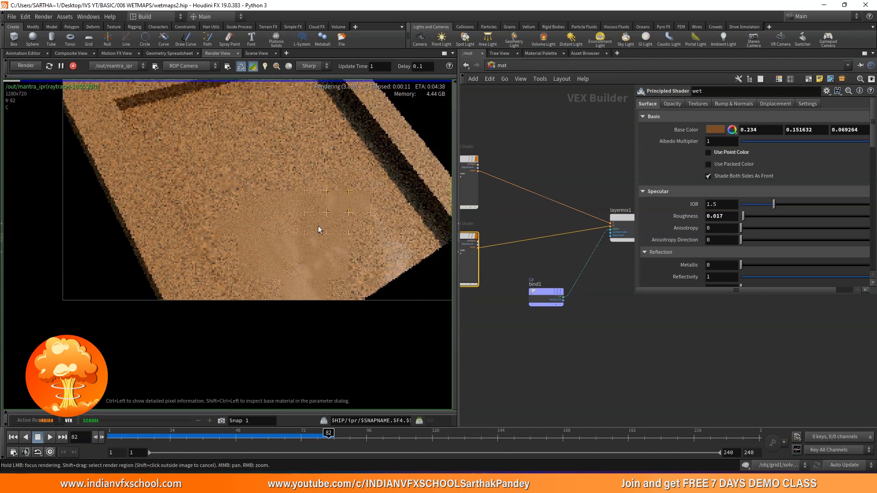
# Step: Darken the wet shader's base color to 0.044, 0.030668, 0.017336, with its saturation lowered to 0.606
pyautogui.scroll(5, 594, 219)
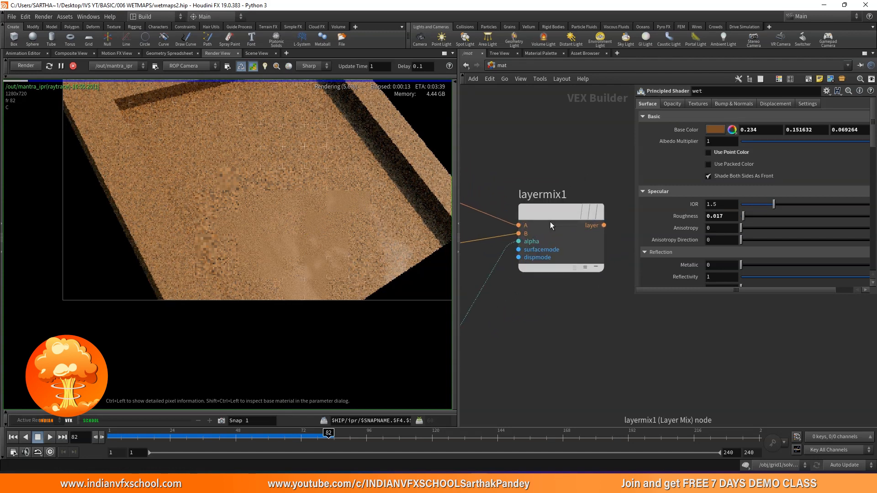
pyautogui.click(551, 220)
pyautogui.moveTo(523, 173); pyautogui.dragTo(780, 173, button='middle')
pyautogui.moveTo(523, 196); pyautogui.dragTo(769, 198, button='middle')
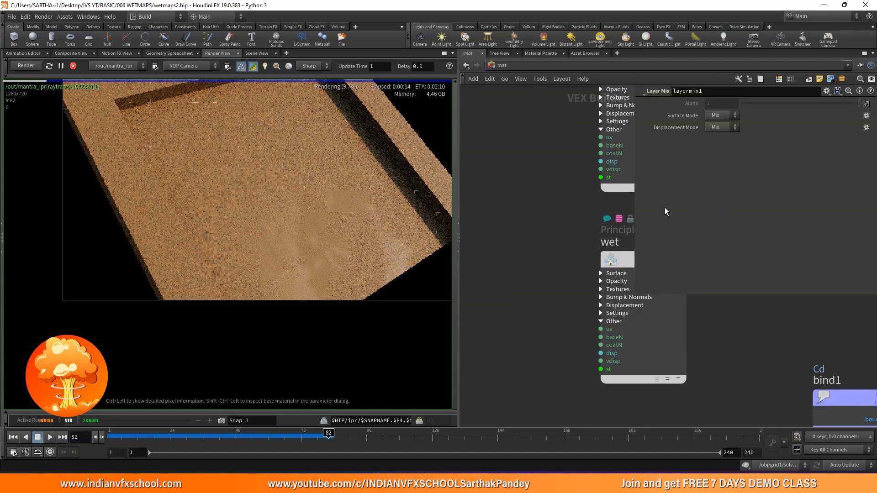
pyautogui.moveTo(553, 222); pyautogui.dragTo(459, 210, button='middle')
pyautogui.click(526, 246)
pyautogui.scroll(2, 503, 207)
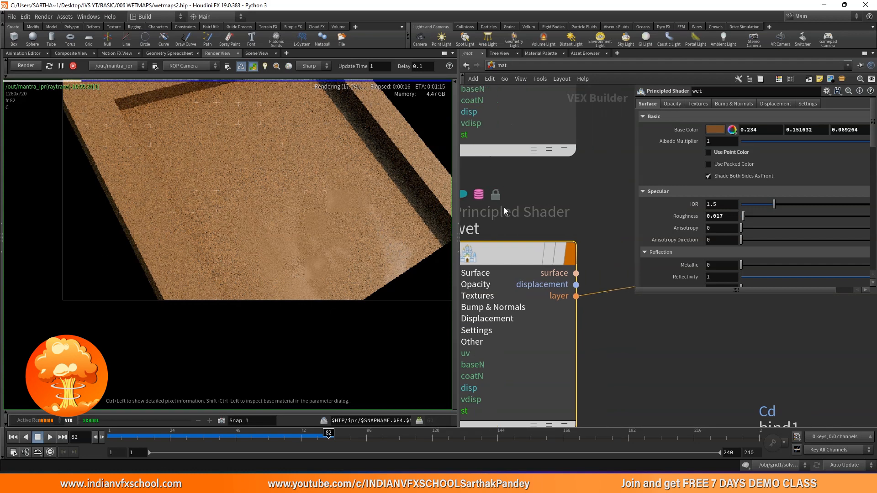
pyautogui.click(715, 131)
pyautogui.click(499, 251)
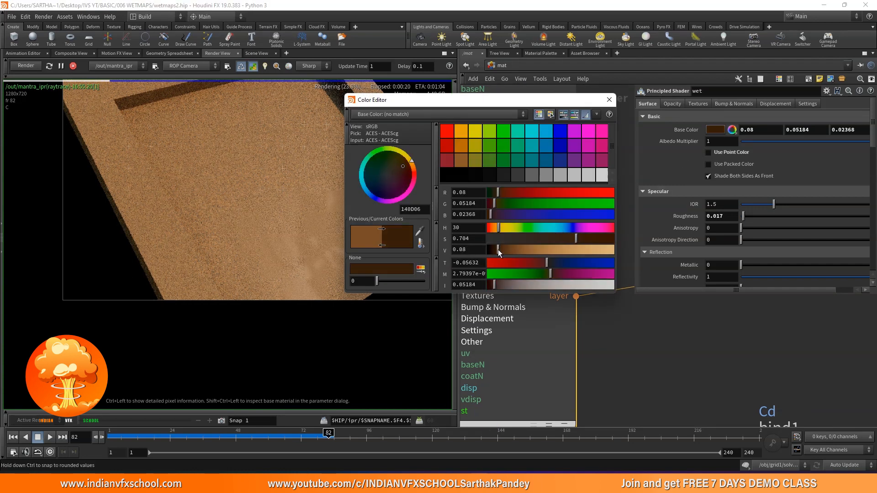
pyautogui.click(564, 239)
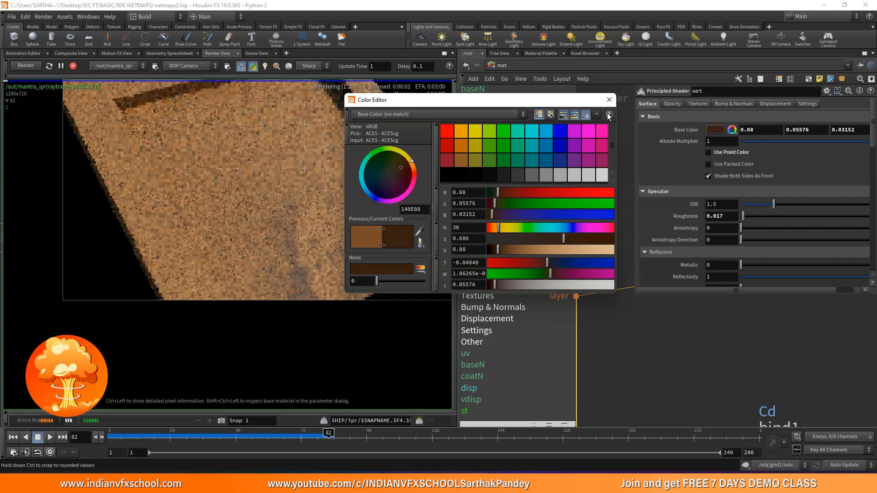
pyautogui.click(494, 250)
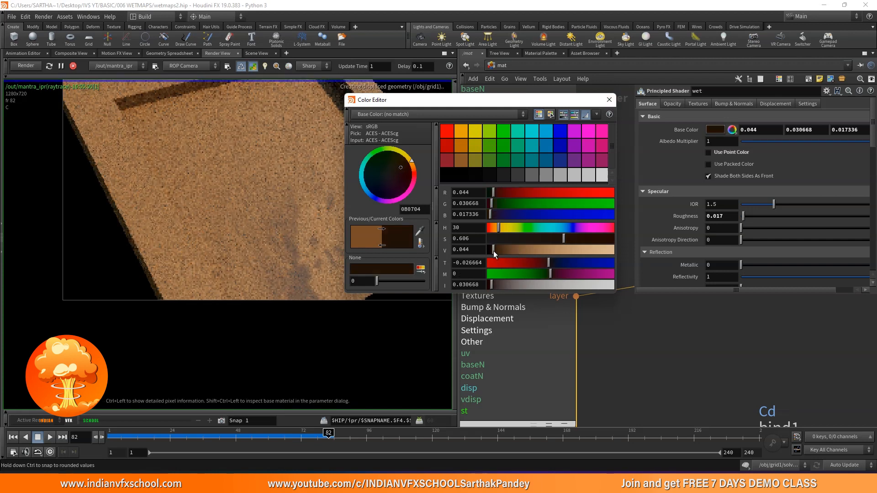
pyautogui.click(341, 237)
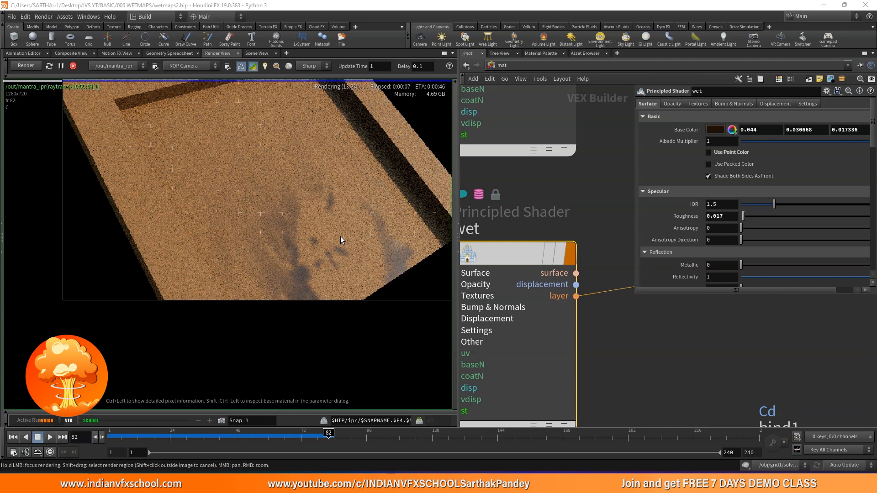
# Step: Check the wet patches up close in the render, and brighten the wet shader's base color to 0.084, 0.058548, 0.033096
pyautogui.scroll(-3, 341, 236)
pyautogui.scroll(3, 322, 266)
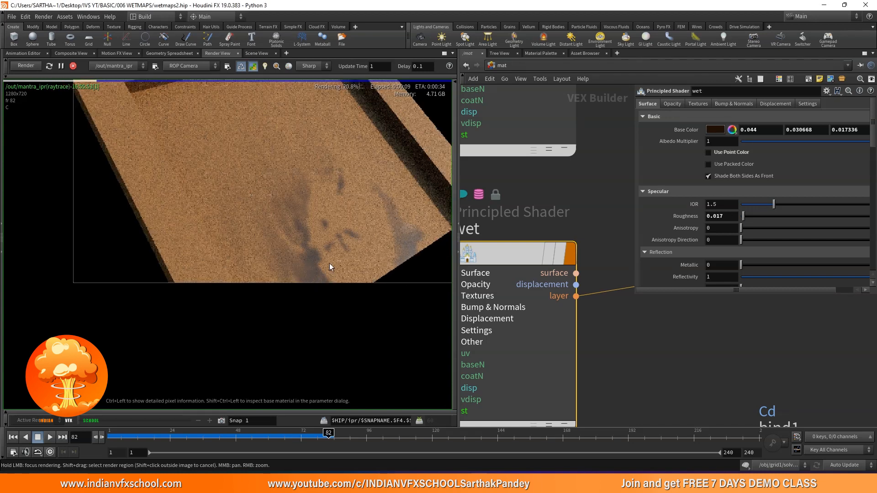
pyautogui.scroll(4, 310, 251)
pyautogui.moveTo(322, 250); pyautogui.dragTo(284, 266, button='middle')
pyautogui.scroll(-3, 284, 266)
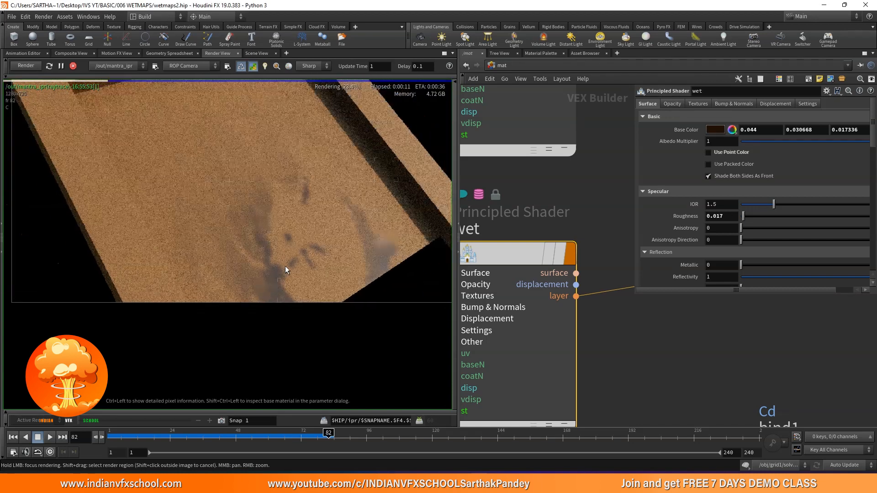
pyautogui.scroll(-2, 566, 215)
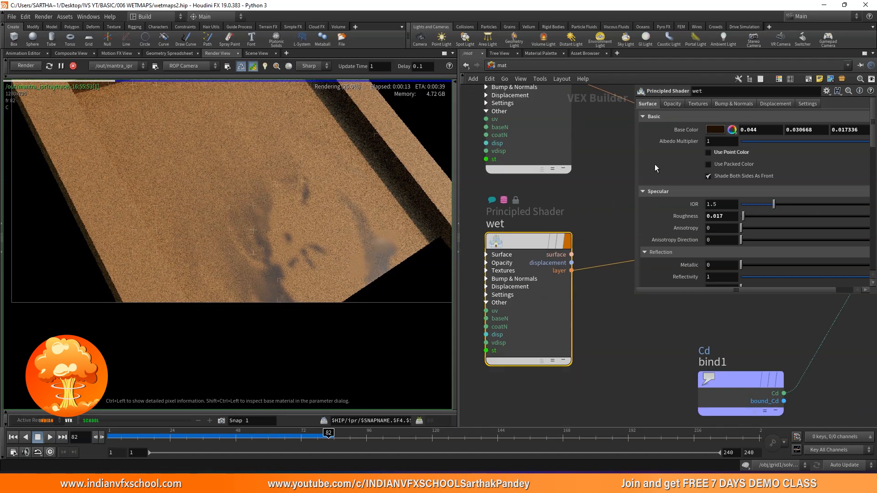
pyautogui.click(715, 132)
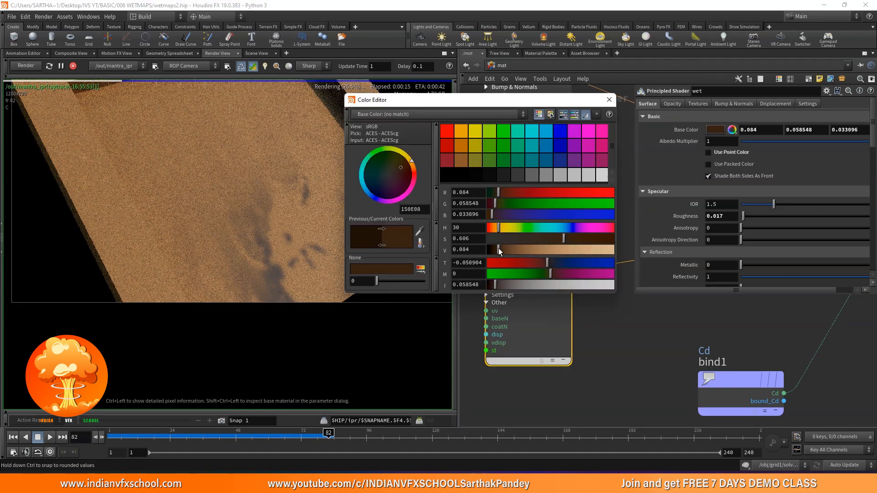
pyautogui.click(610, 100)
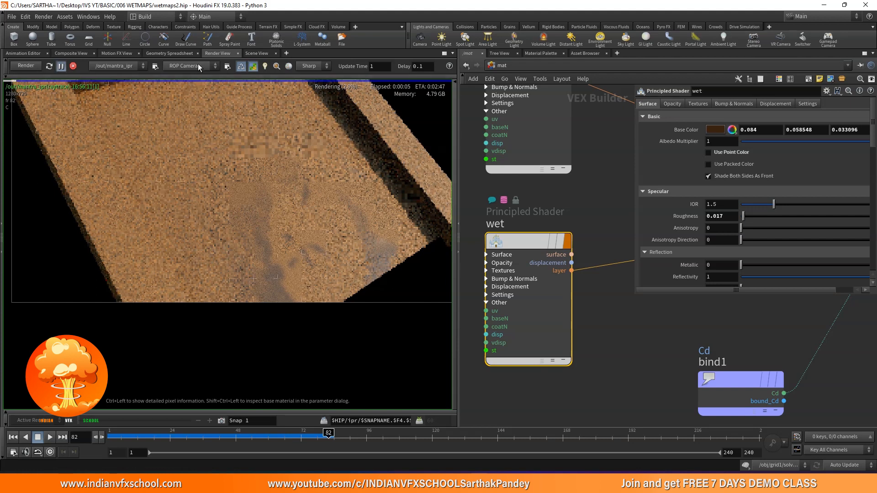
pyautogui.click(254, 54)
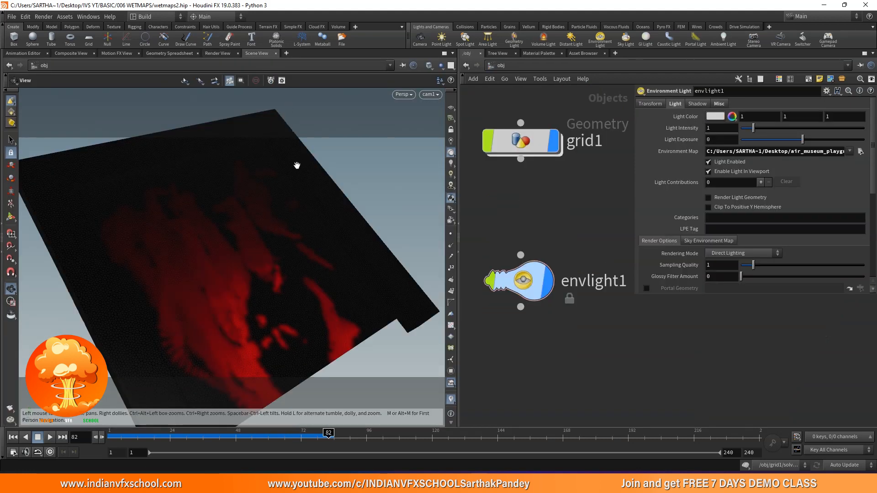
pyautogui.doubleClick(525, 145)
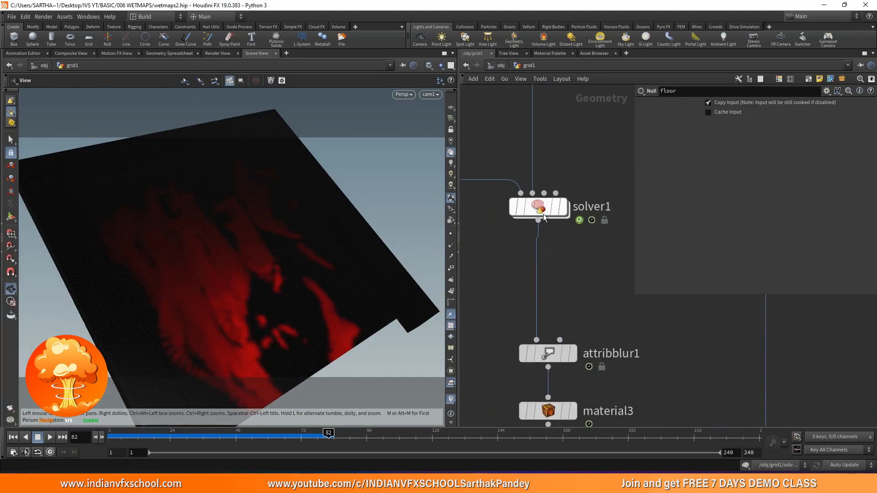
pyautogui.doubleClick(541, 211)
pyautogui.click(706, 174)
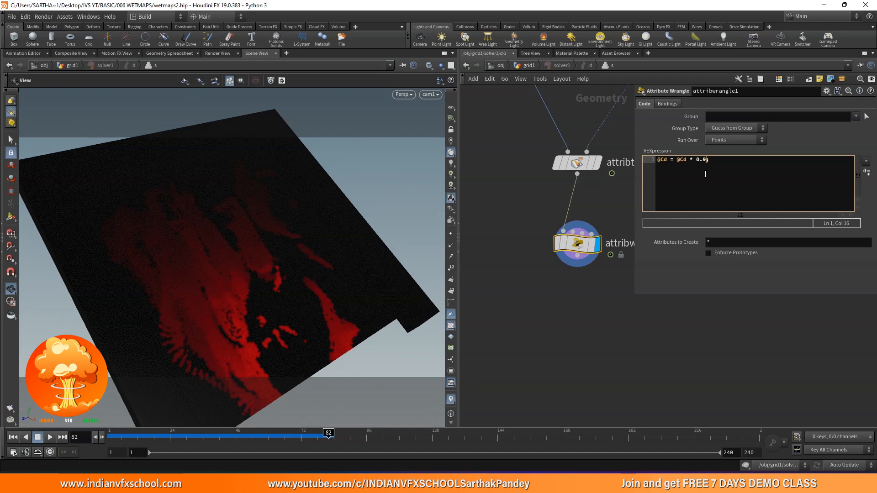
pyautogui.click(595, 347)
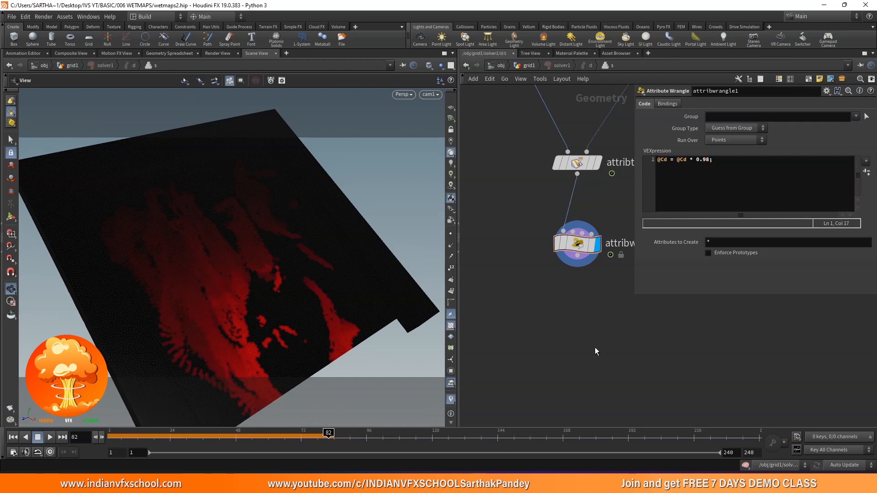
# Step: Recook the solver up to frame 58 and render the floor, prioritising the wet area
pyautogui.click(527, 67)
pyautogui.moveTo(155, 436); pyautogui.dragTo(95, 435)
pyautogui.moveTo(150, 434); pyautogui.dragTo(263, 444)
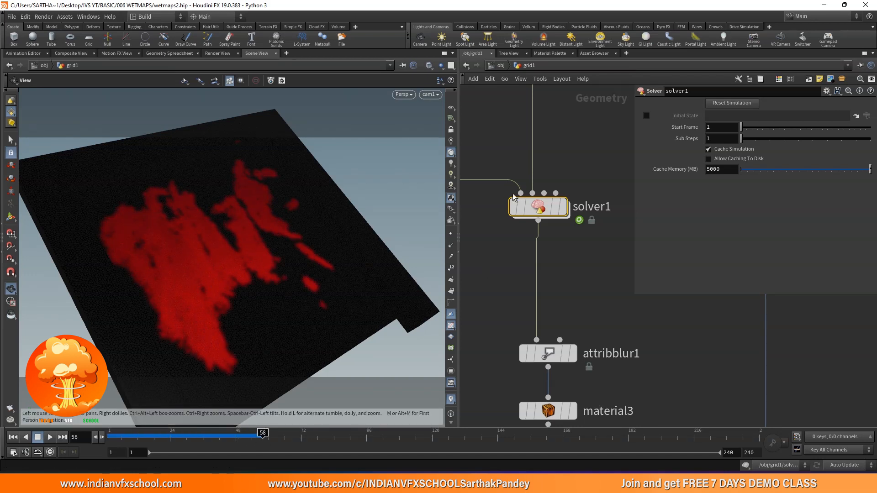
pyautogui.click(215, 53)
pyautogui.click(60, 66)
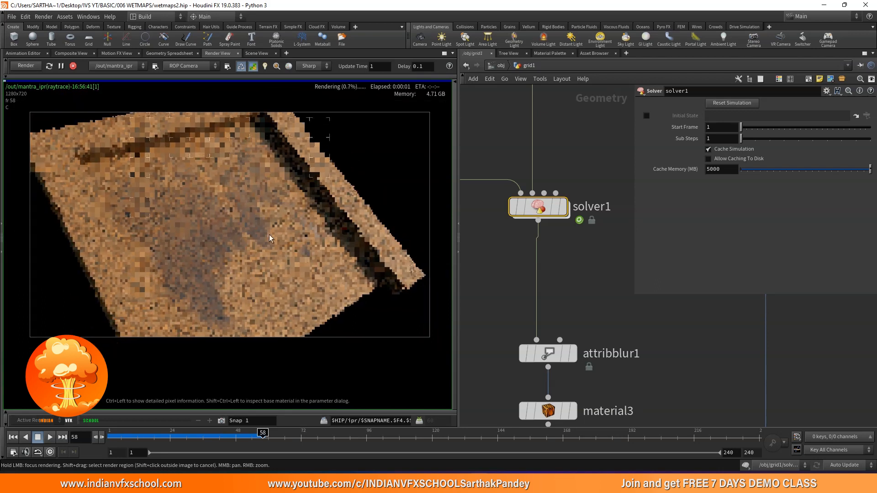
pyautogui.moveTo(269, 238); pyautogui.dragTo(196, 237)
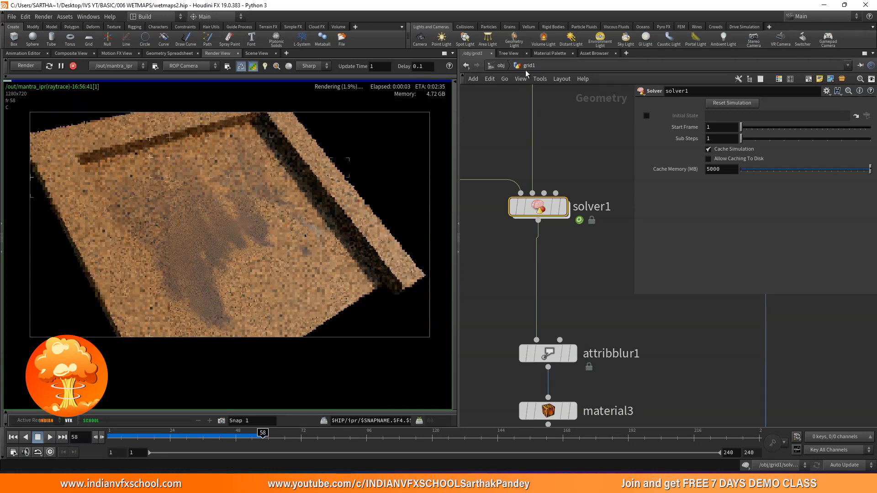
# Step: Open the material network from the dry shader and examine the layermix1 node
pyautogui.click(550, 54)
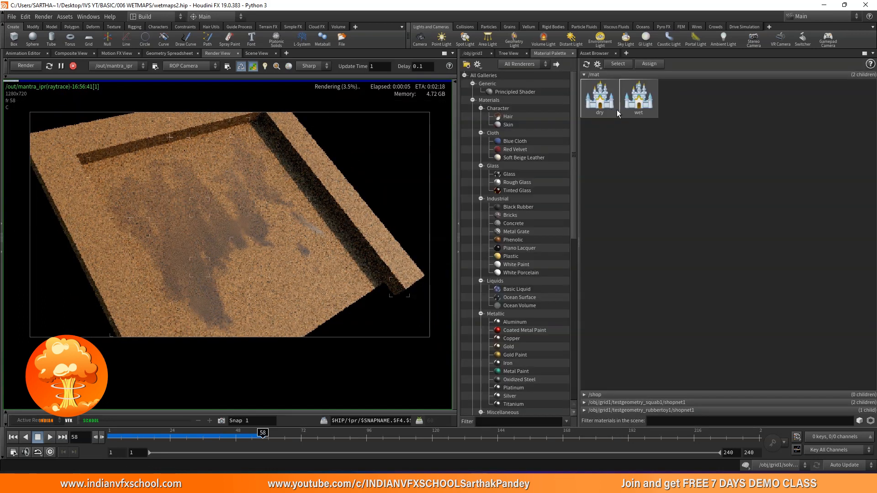
pyautogui.doubleClick(600, 97)
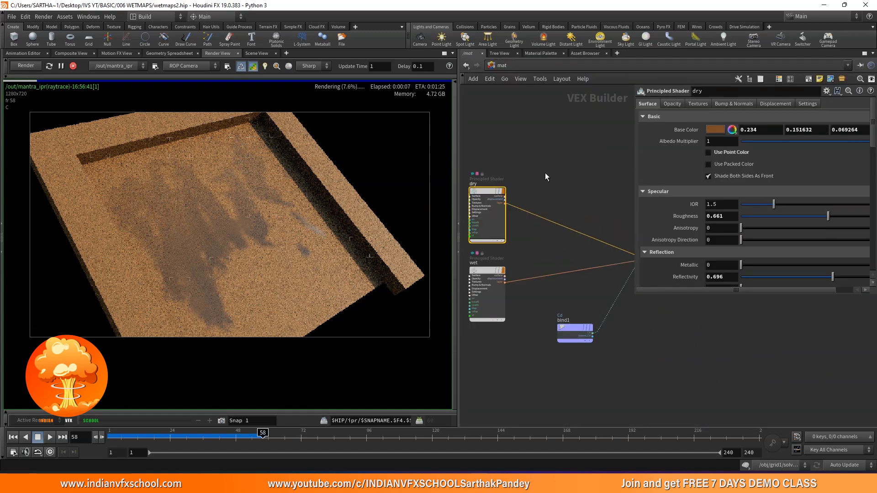
pyautogui.scroll(4, 563, 215)
pyautogui.click(522, 256)
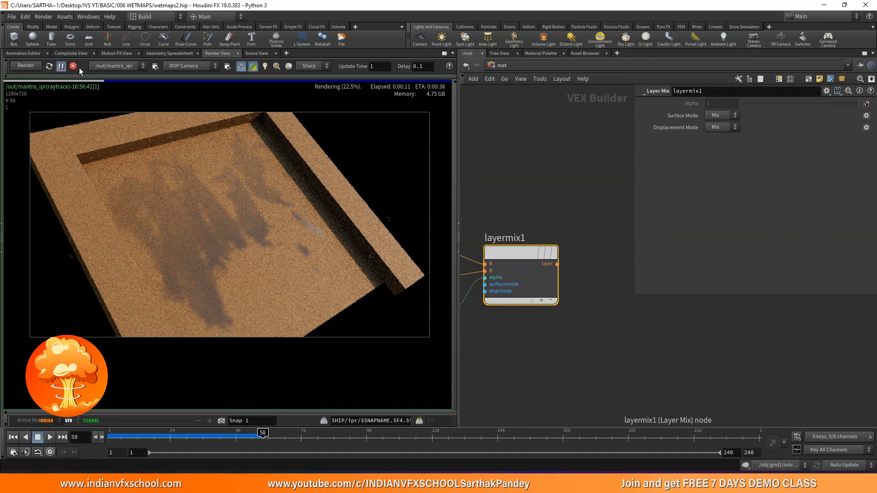
# Step: Return to the object level and cut the /mat/layermix1 path from grid1's material assignment
pyautogui.click(255, 53)
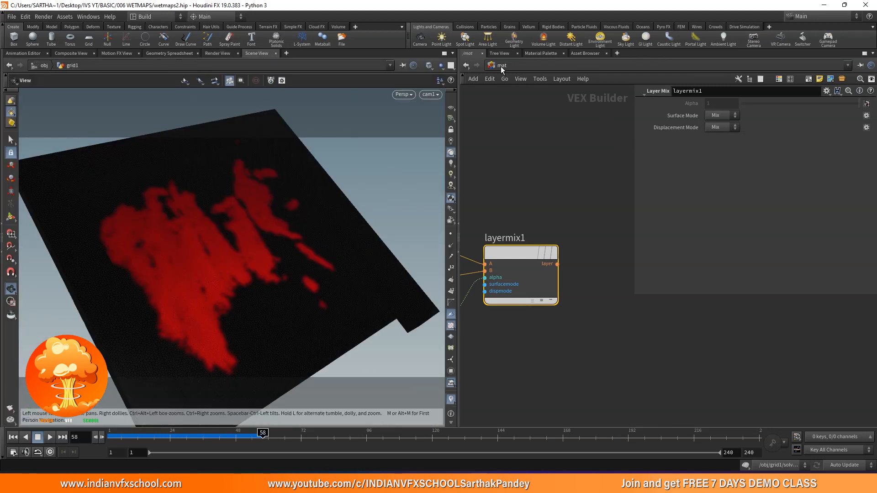
pyautogui.click(500, 67)
pyautogui.click(521, 116)
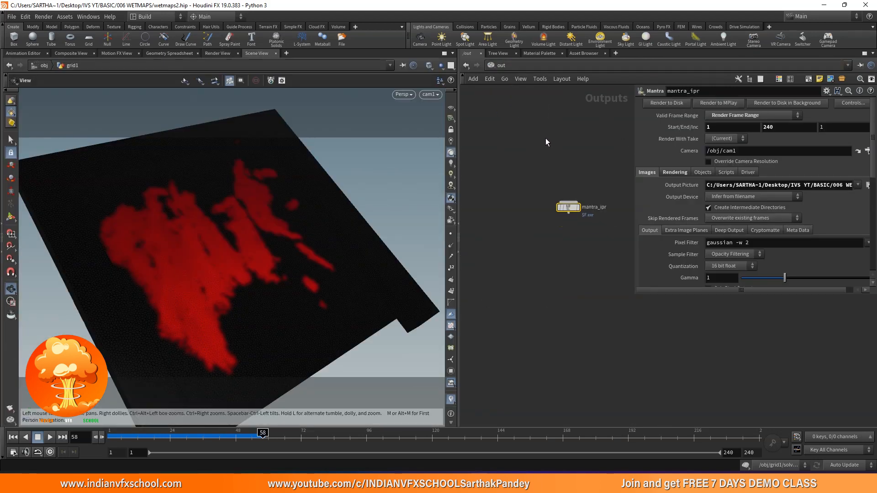
pyautogui.click(498, 66)
pyautogui.click(515, 106)
pyautogui.scroll(2, 530, 139)
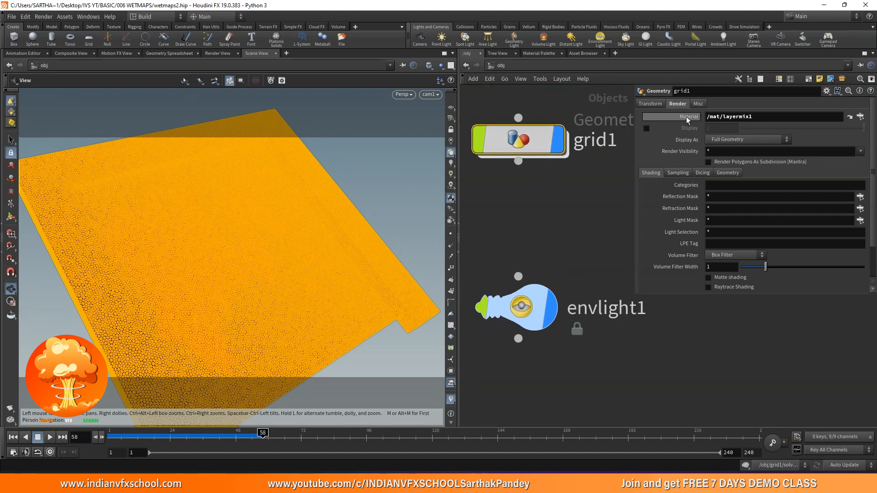
pyautogui.moveTo(756, 117); pyautogui.dragTo(696, 117)
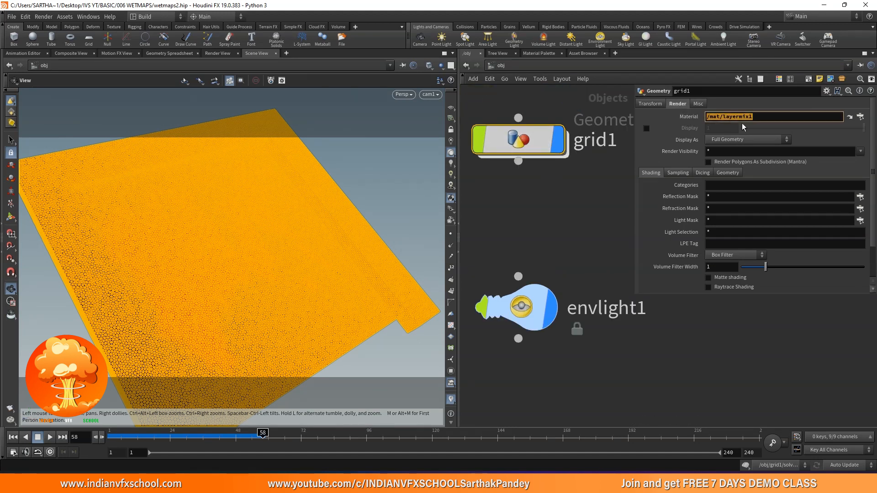
# Step: Assign /mat/layermix1 on the material3 node above the floor null inside grid1
pyautogui.doubleClick(536, 138)
pyautogui.moveTo(544, 306); pyautogui.dragTo(541, 243, button='middle')
pyautogui.scroll(4, 541, 243)
pyautogui.click(543, 271)
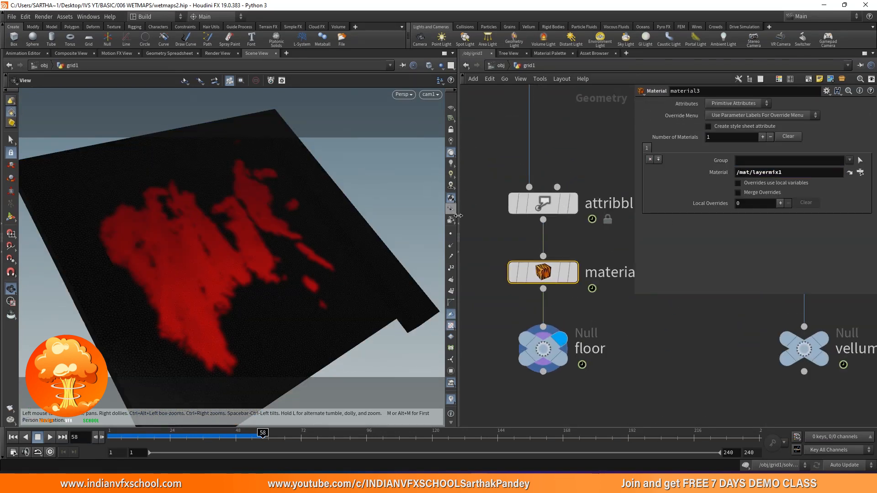
pyautogui.click(583, 130)
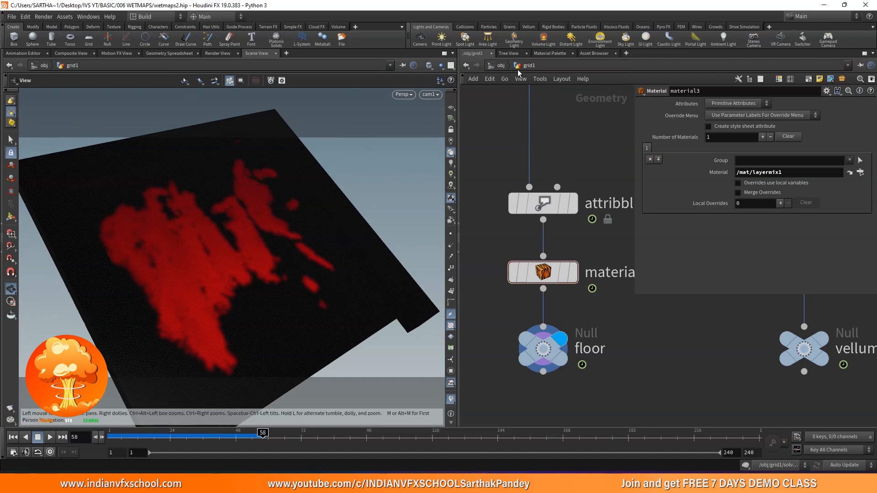
# Step: Check the material assignments on the grid1 object and on the material3 node inside it
pyautogui.click(501, 66)
pyautogui.click(524, 168)
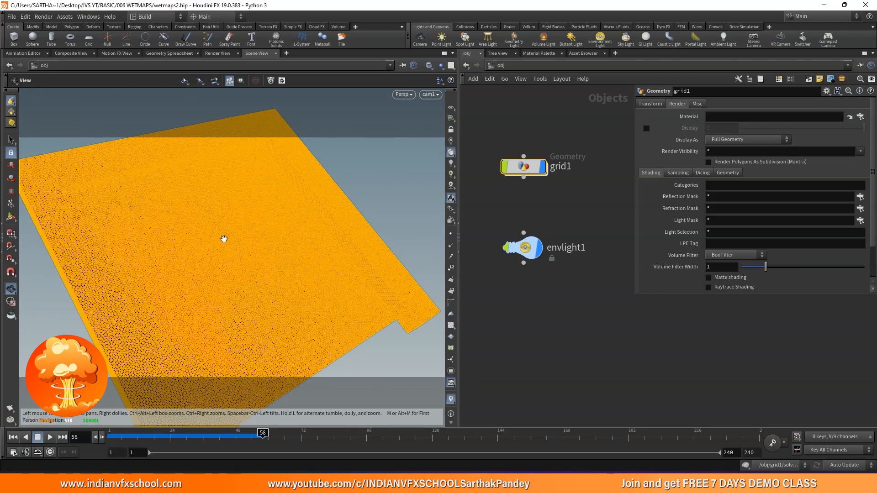
pyautogui.doubleClick(524, 167)
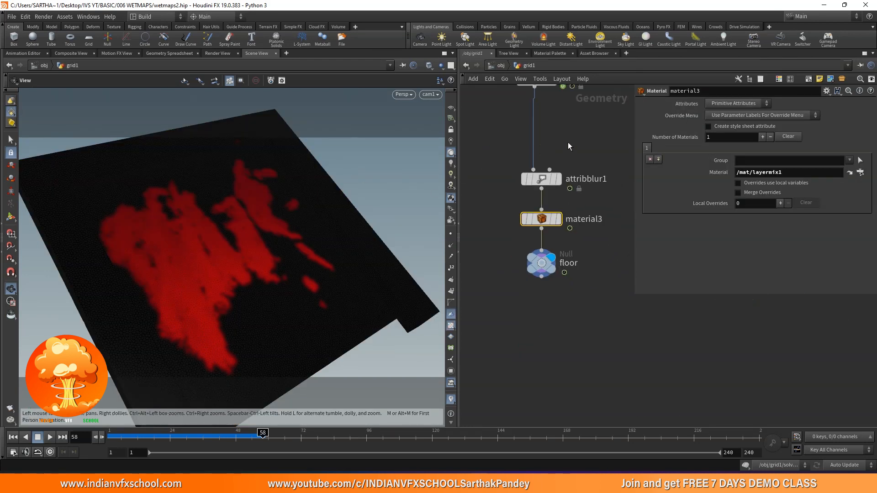
pyautogui.scroll(3, 530, 226)
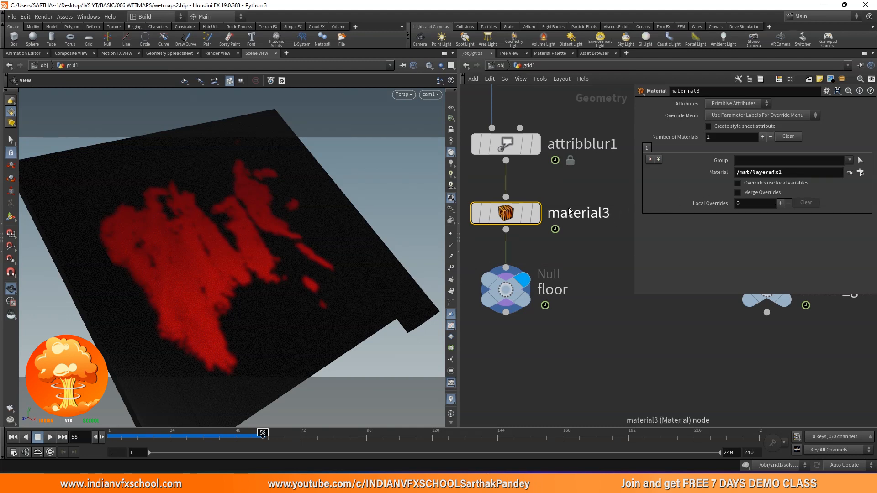
pyautogui.scroll(-4, 537, 210)
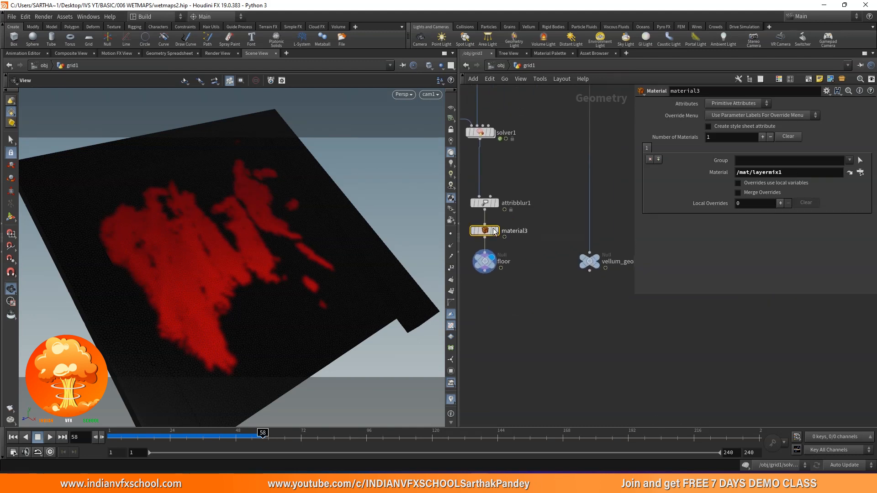
# Step: Duplicate material3, insert the copy above the vellum_geo null, and clear its material path
pyautogui.scroll(3, 485, 230)
pyautogui.keyDown('alt'); pyautogui.moveTo(487, 232); pyautogui.dragTo(604, 233); pyautogui.keyUp('alt')
pyautogui.moveTo(559, 262); pyautogui.dragTo(446, 269, button='middle')
pyautogui.moveTo(487, 238); pyautogui.dragTo(553, 235)
pyautogui.doubleClick(802, 176)
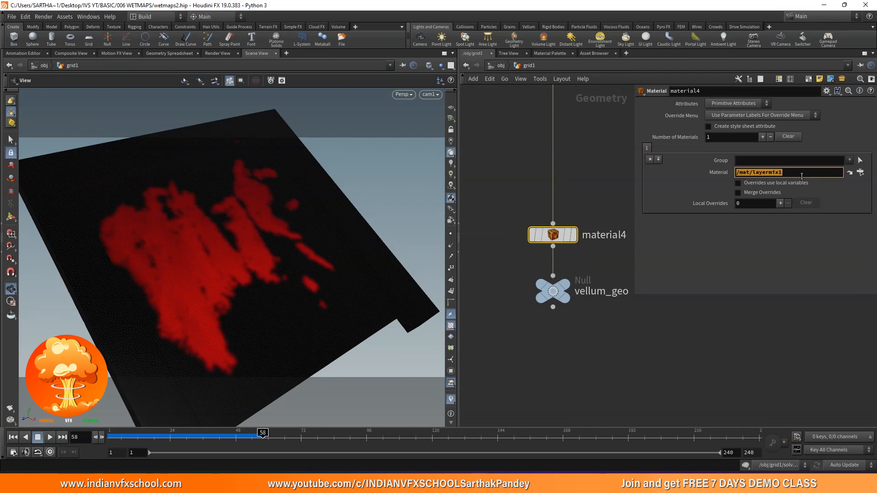
# Step: Add a Merge node, connect the floor and vellum_geo nulls to it, and display the merged geometry
pyautogui.scroll(-4, 588, 267)
pyautogui.click(556, 297)
pyautogui.press('Tab')
pyautogui.write('mer')
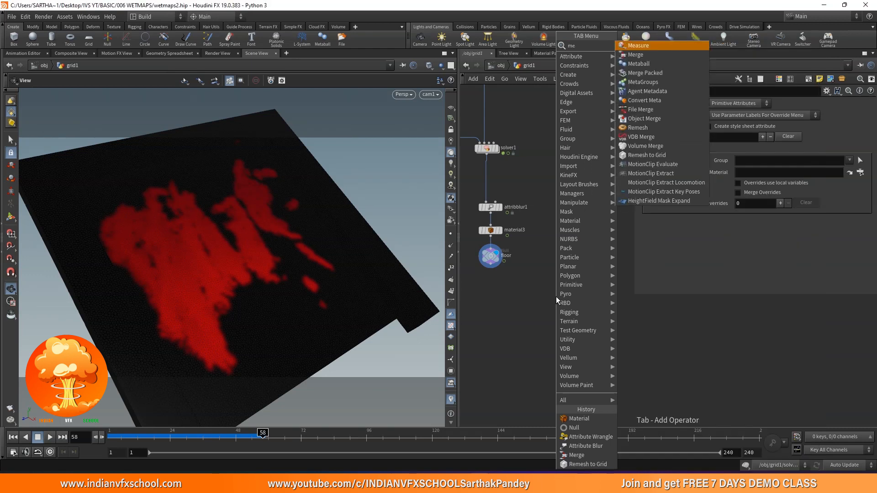
pyautogui.press('Return')
pyautogui.click(555, 297)
pyautogui.moveTo(491, 268); pyautogui.dragTo(555, 292)
pyautogui.moveTo(578, 265); pyautogui.dragTo(558, 297)
pyautogui.click(564, 297)
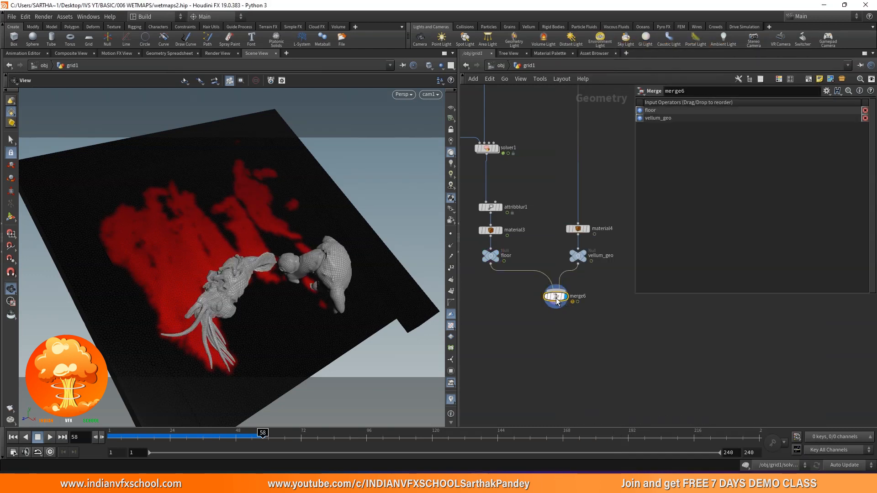
# Step: Open the material network from the wet shader and restart the render with the merged geometry
pyautogui.click(550, 53)
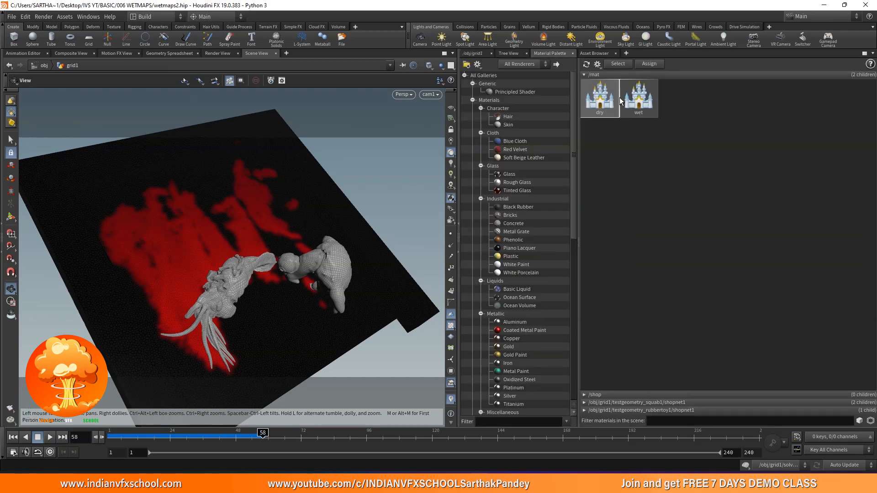
pyautogui.doubleClick(637, 97)
pyautogui.click(225, 53)
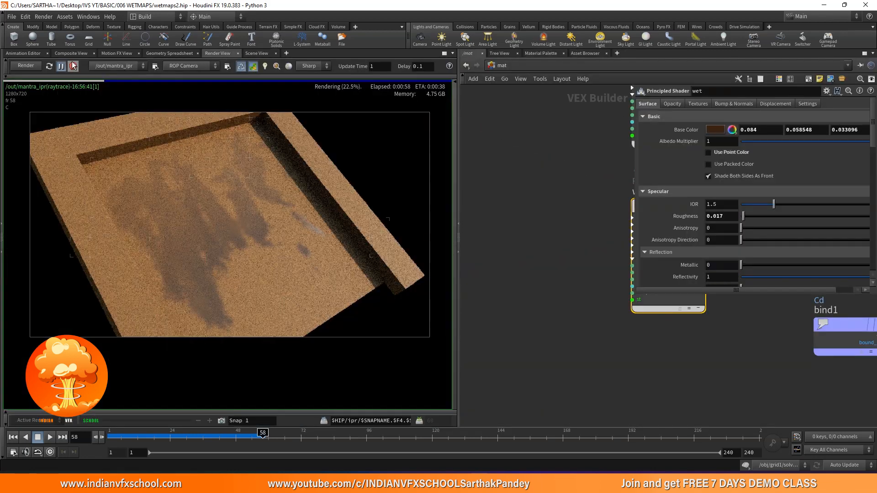
pyautogui.press('h')
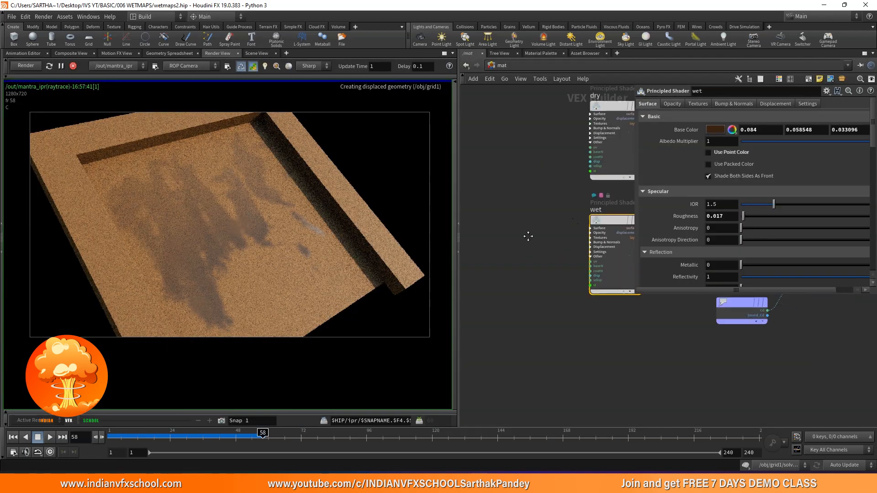
# Step: Add a Principled Shader to the material network and name it vellum_geo
pyautogui.press('Tab')
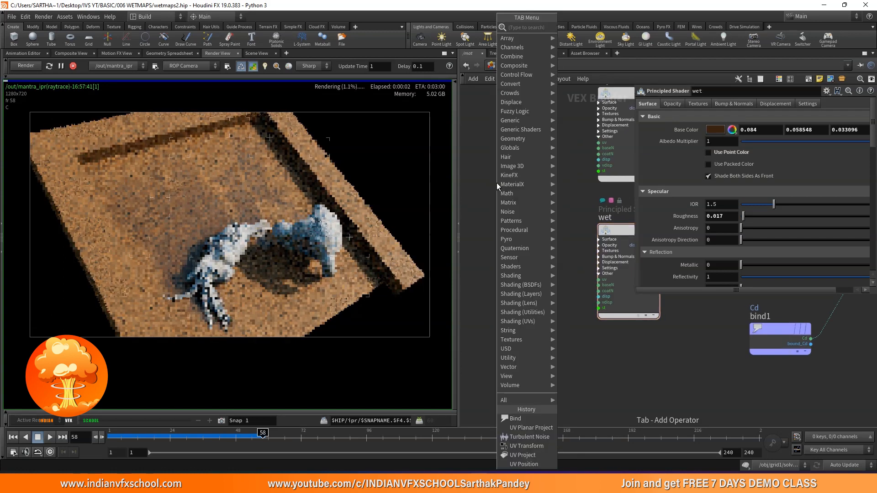
pyautogui.write('princ')
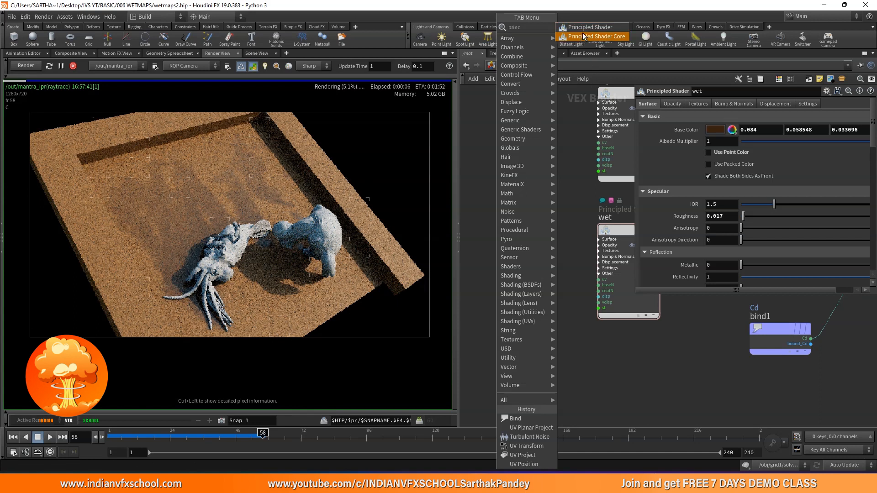
pyautogui.press('Return')
pyautogui.click(514, 203)
pyautogui.doubleClick(508, 209)
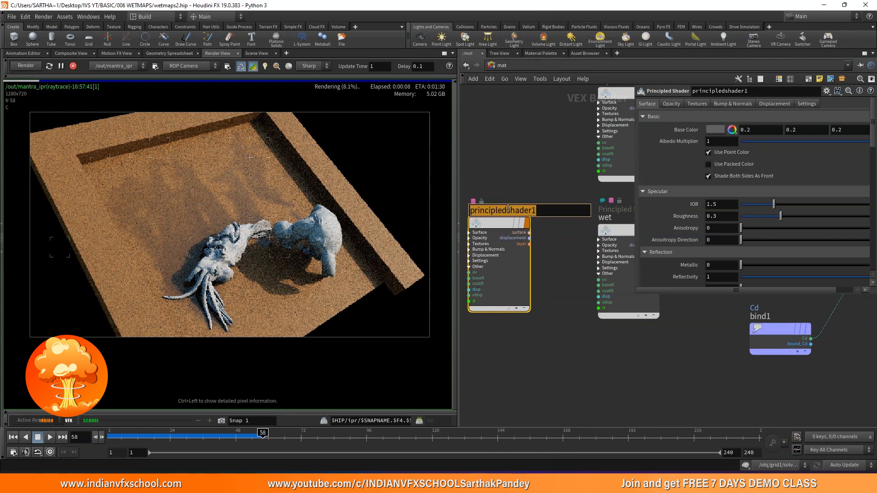
pyautogui.write('vellum')
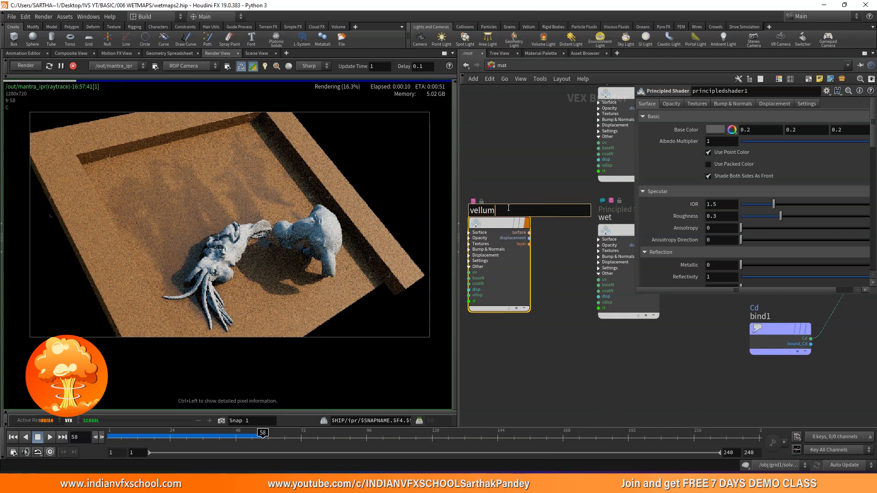
pyautogui.write('_geo')
pyautogui.press('Return')
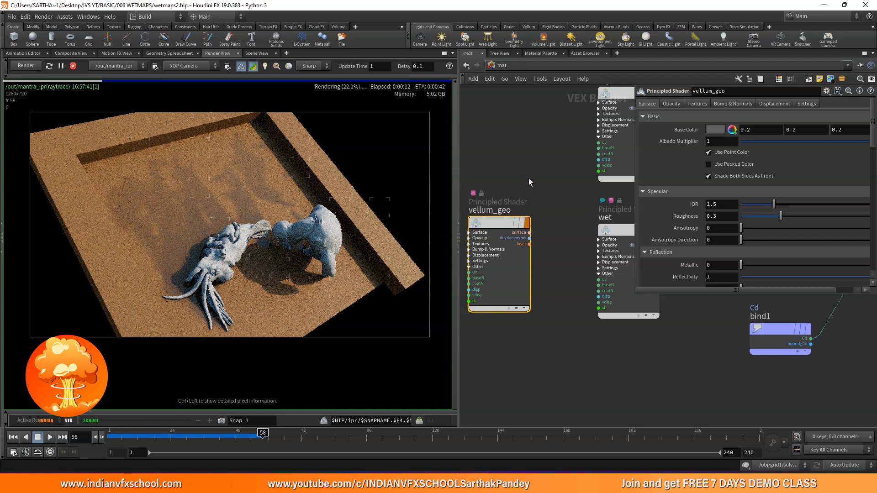
# Step: Copy the vellum_geo shader and assign it as /mat/vellum_geo on the material4 node inside grid1
pyautogui.scroll(3, 529, 187)
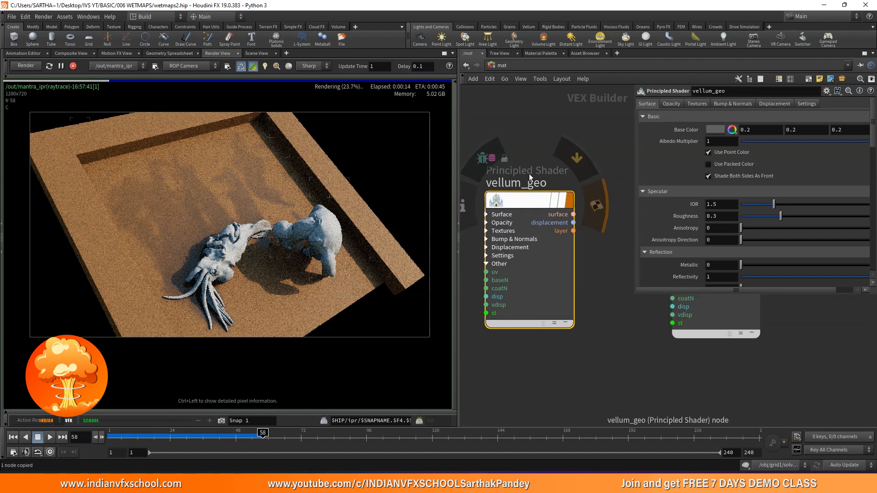
pyautogui.click(497, 66)
pyautogui.click(515, 106)
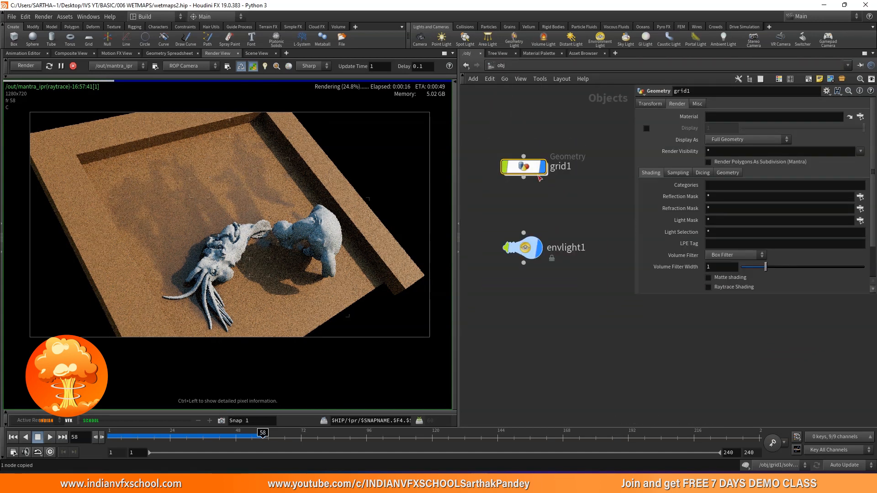
pyautogui.doubleClick(529, 167)
pyautogui.scroll(3, 540, 191)
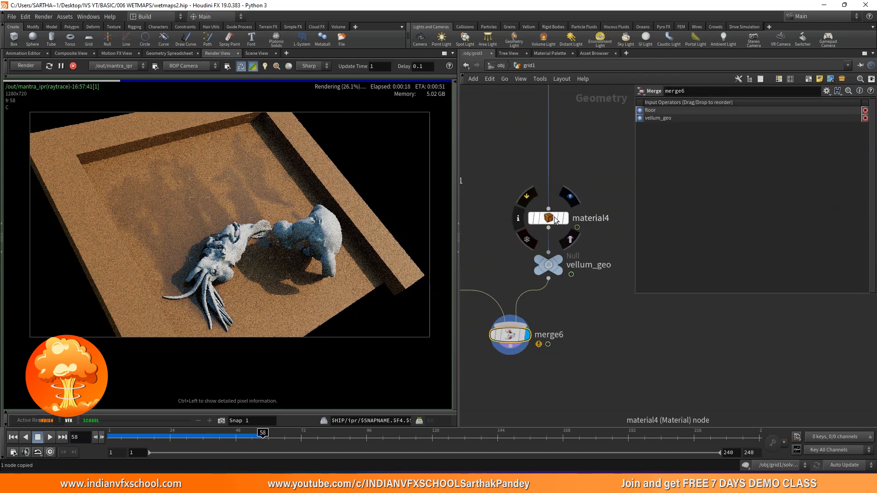
pyautogui.click(554, 220)
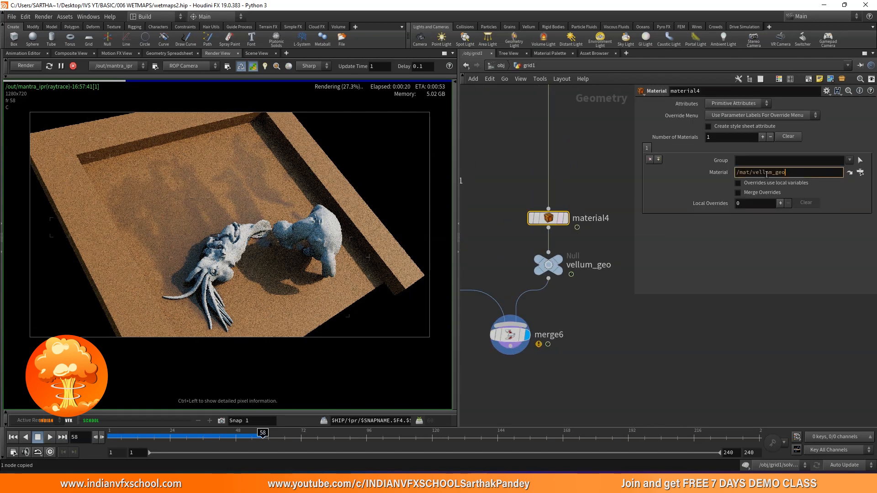
# Step: Apply the /mat/vellum_geo material on material4 and check the updated render of the vellum geometry up close
pyautogui.press('Return')
pyautogui.scroll(3, 256, 247)
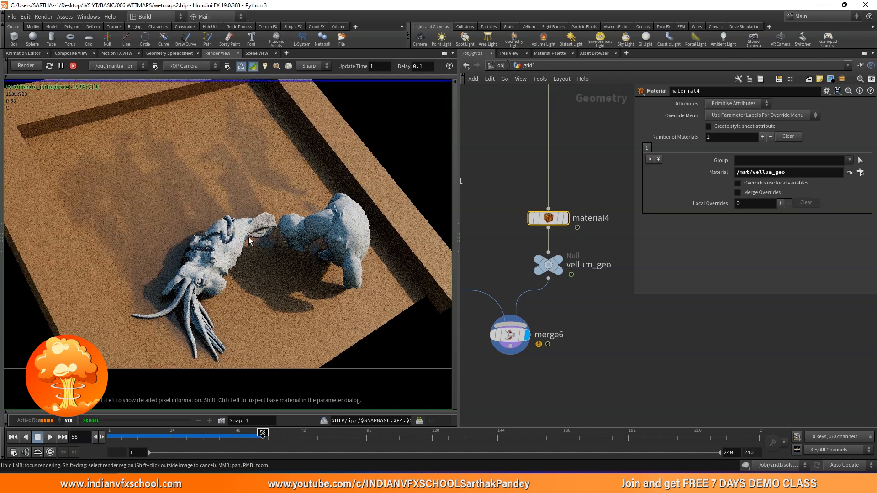
pyautogui.moveTo(242, 234); pyautogui.dragTo(317, 220)
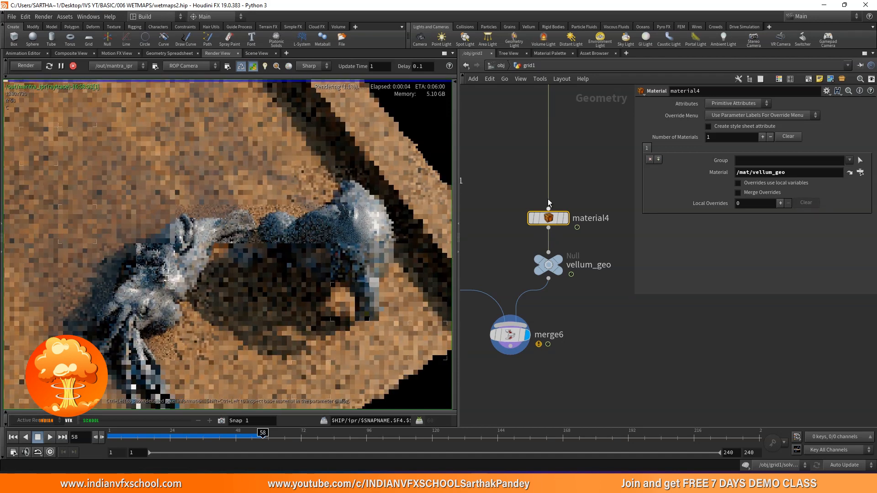
# Step: Open the material network from the dry shader and select the vellum_geo Principled Shader
pyautogui.click(548, 55)
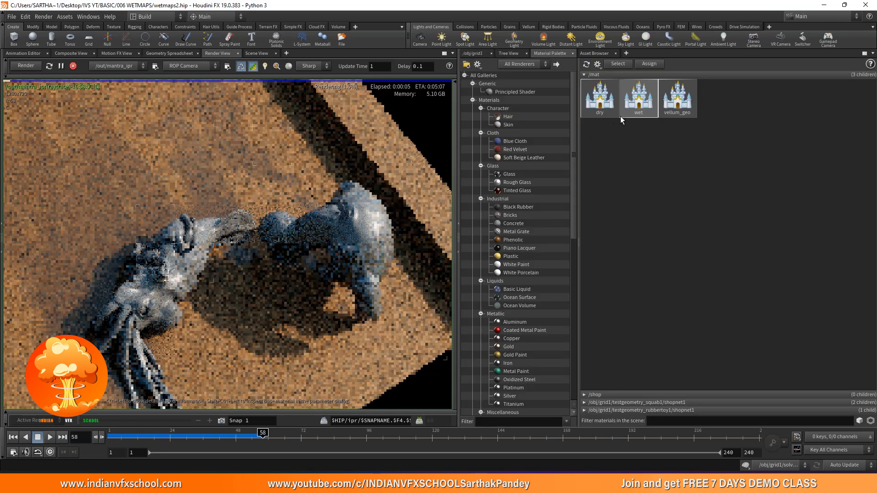
pyautogui.doubleClick(599, 100)
pyautogui.scroll(-3, 557, 186)
pyautogui.moveTo(552, 191); pyautogui.dragTo(556, 185, button='middle')
pyautogui.click(528, 291)
pyautogui.scroll(3, 525, 297)
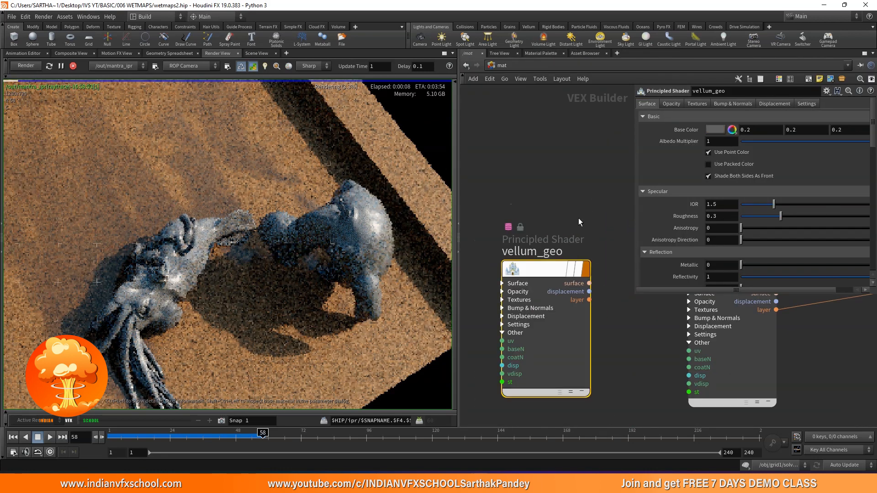
# Step: Set the vellum_geo shader's base color to 1, 1, 1 and check the render
pyautogui.write('1')
pyautogui.press('Tab')
pyautogui.write('1')
pyautogui.press('Tab')
pyautogui.write('1')
pyautogui.press('Return')
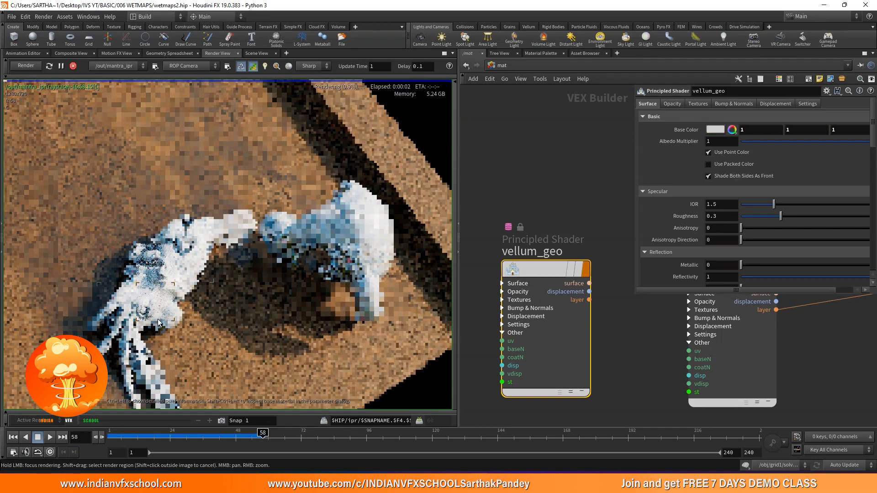
pyautogui.scroll(2, 160, 272)
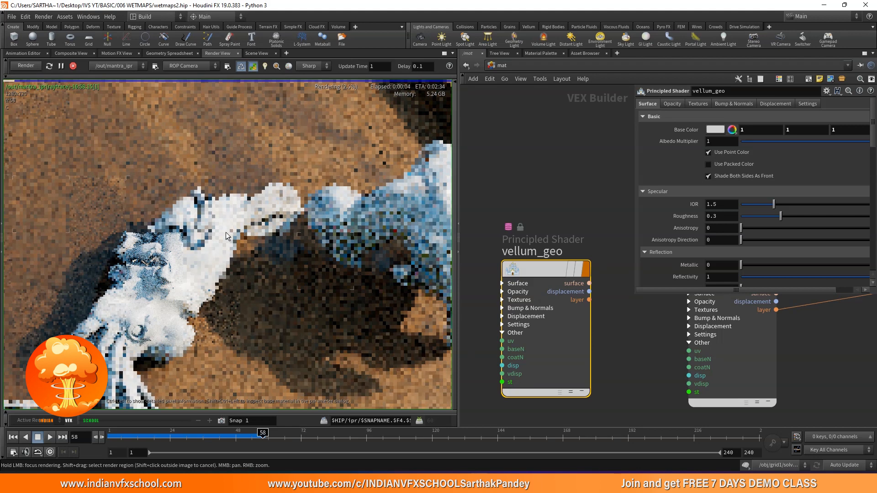
# Step: Set the vellum_geo shader's base color to a 0.263 gray and its specular roughness to 0.048
pyautogui.click(715, 129)
pyautogui.moveTo(513, 282); pyautogui.dragTo(521, 283)
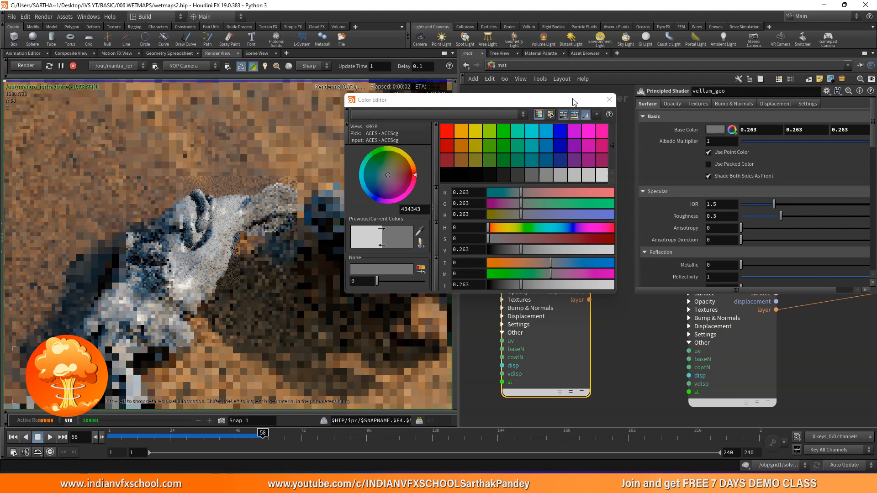
pyautogui.click(609, 99)
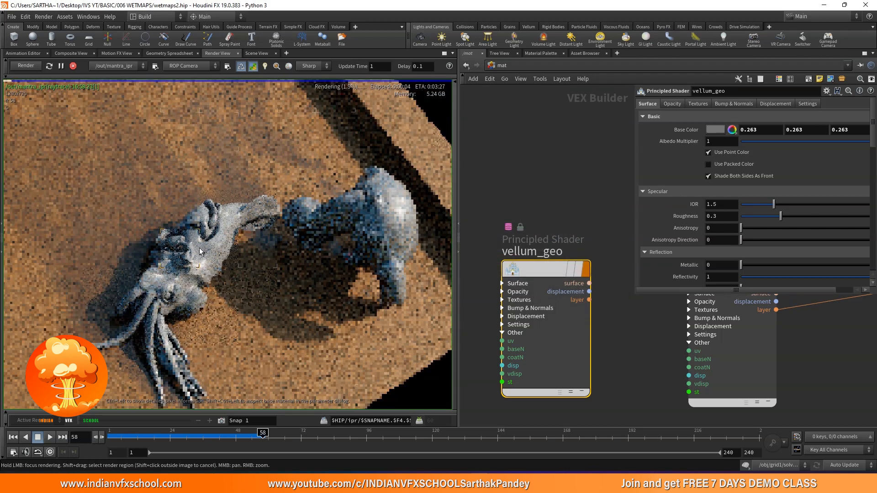
pyautogui.scroll(-3, 741, 170)
pyautogui.click(742, 169)
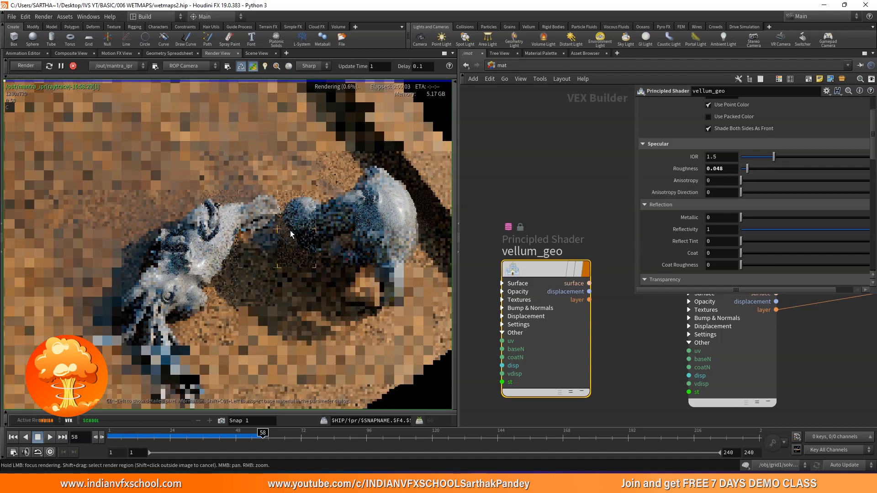
# Step: Turn off preview mode in the render view with the whole floor and vellum geometry framed
pyautogui.scroll(-1, 289, 229)
pyautogui.scroll(-1, 244, 115)
pyautogui.moveTo(243, 146); pyautogui.dragTo(252, 158, button='middle')
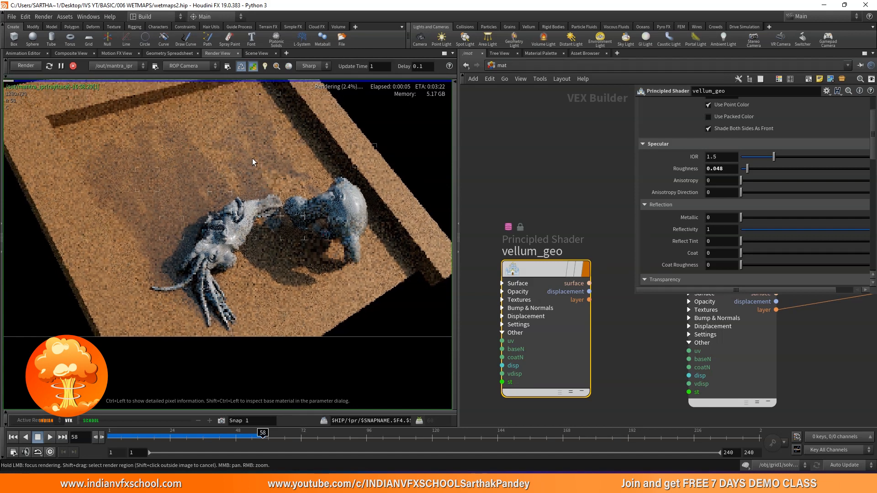
pyautogui.scroll(1, 254, 100)
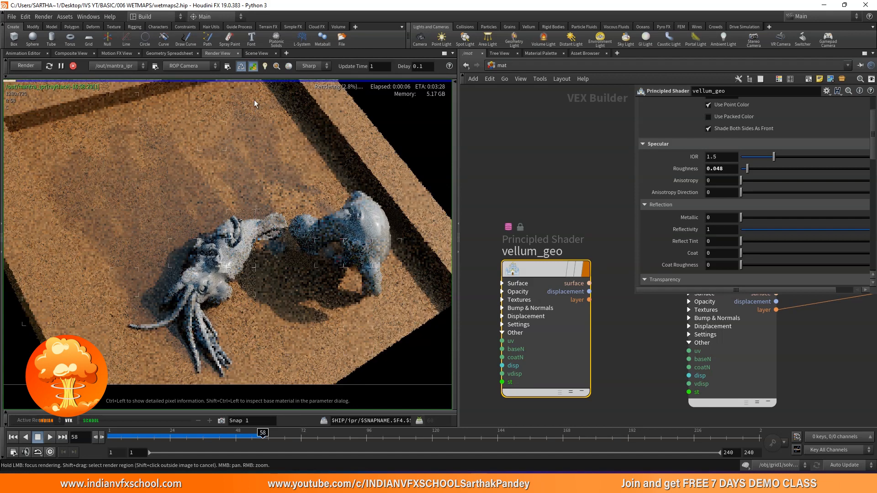
pyautogui.click(255, 69)
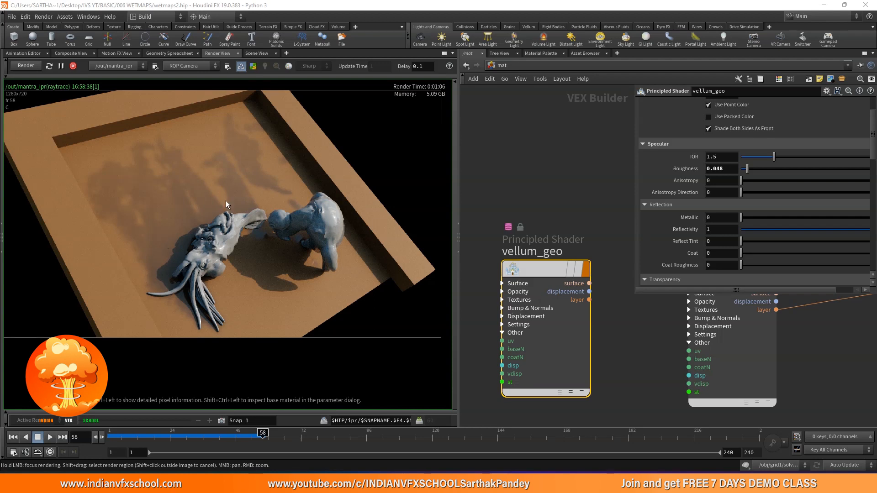
# Step: Examine the finished render of the vellum geometry and the wet marks on the floor, both close up and as a whole
pyautogui.scroll(3, 229, 205)
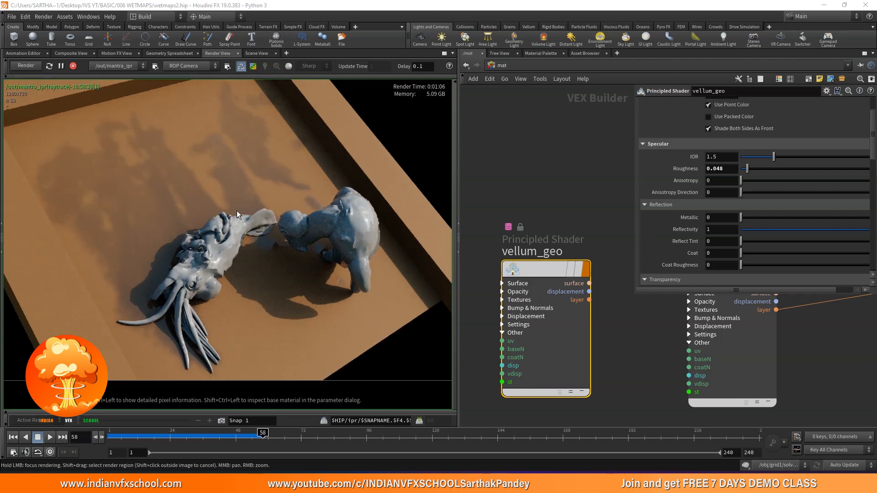
pyautogui.scroll(2, 209, 213)
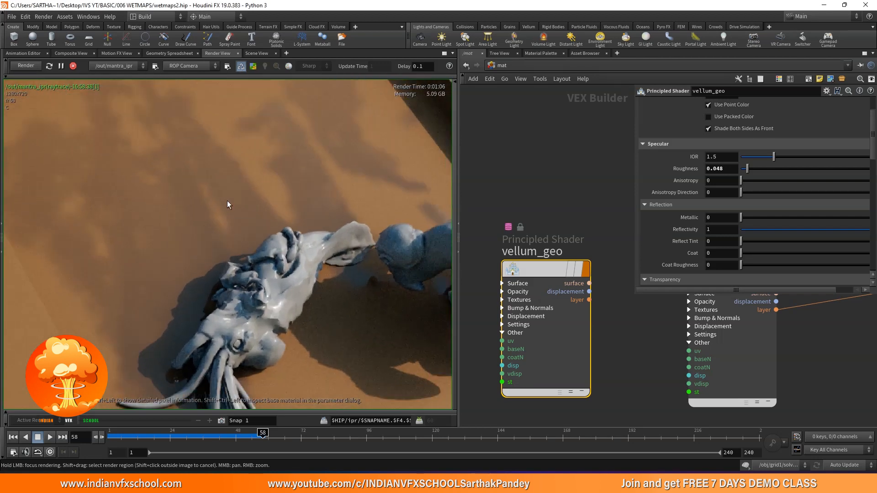
pyautogui.moveTo(227, 201); pyautogui.dragTo(247, 264, button='middle')
pyautogui.scroll(3, 213, 229)
pyautogui.scroll(-4, 214, 222)
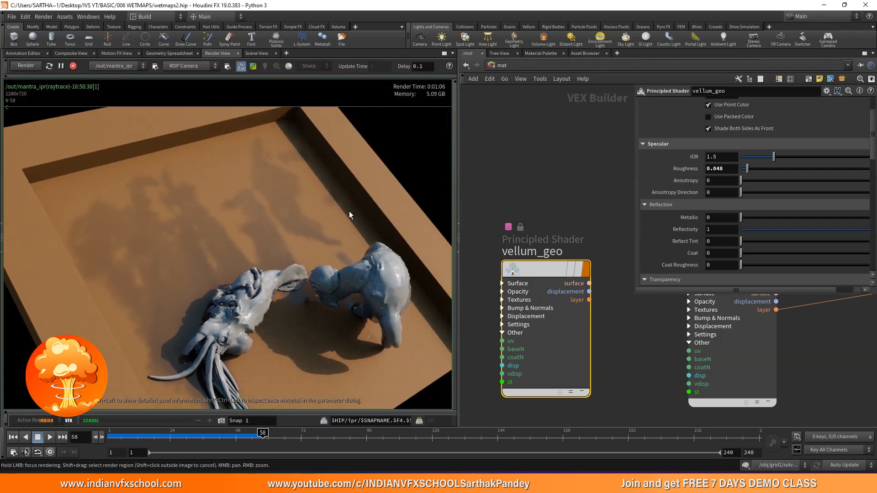
pyautogui.scroll(-4, 565, 191)
pyautogui.scroll(2, 265, 239)
pyautogui.scroll(-5, 267, 238)
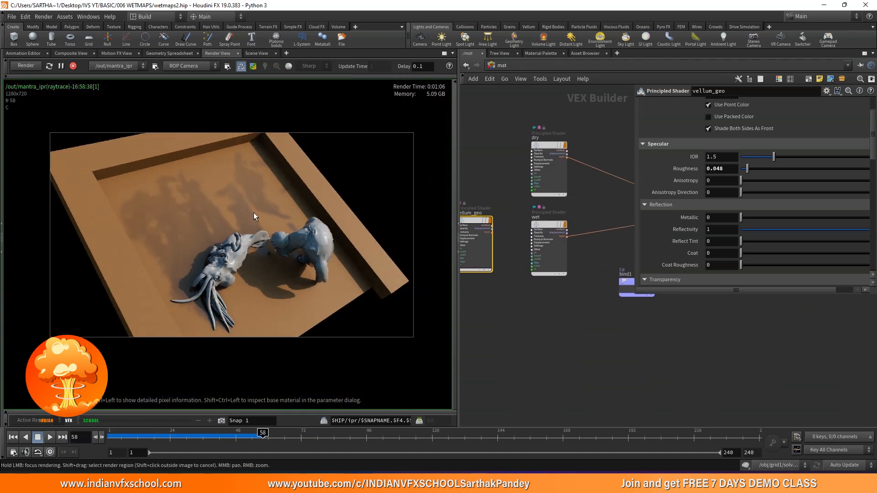
# Step: Open the out network and set mantra_ipr's rendering engine to Physically Based Rendering
pyautogui.click(499, 65)
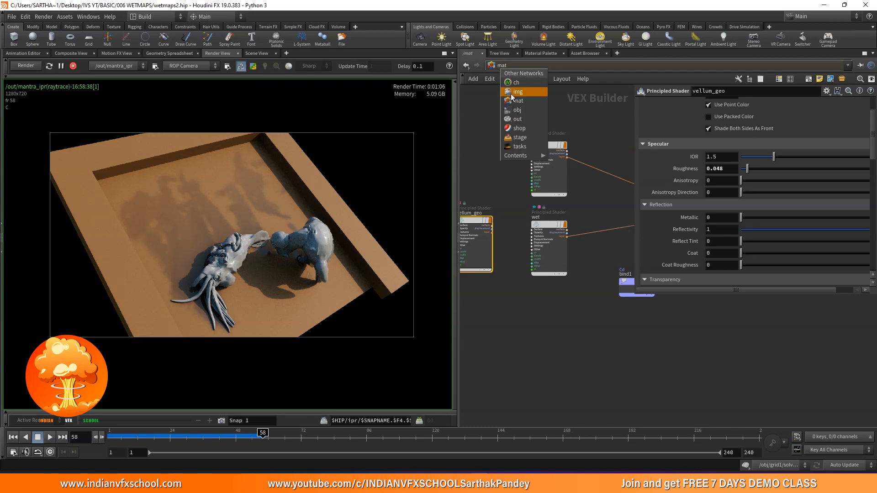
pyautogui.click(521, 119)
pyautogui.scroll(8, 514, 179)
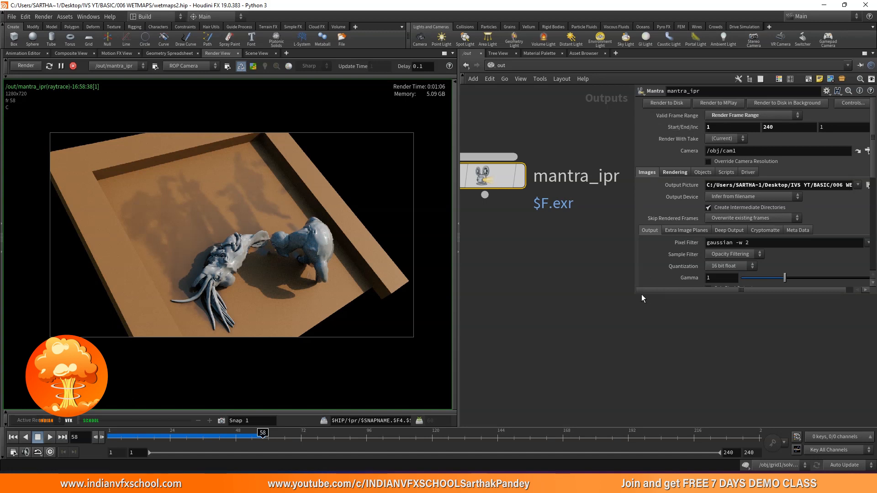
pyautogui.moveTo(637, 295); pyautogui.dragTo(602, 315)
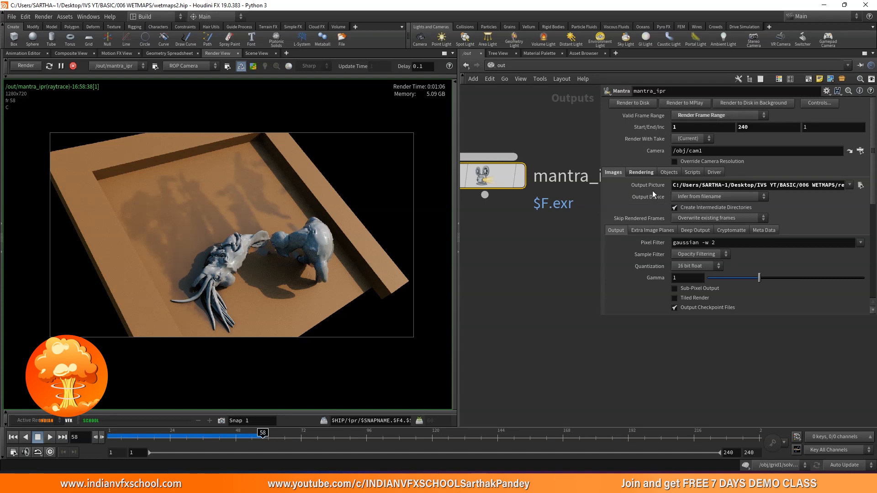
pyautogui.click(641, 173)
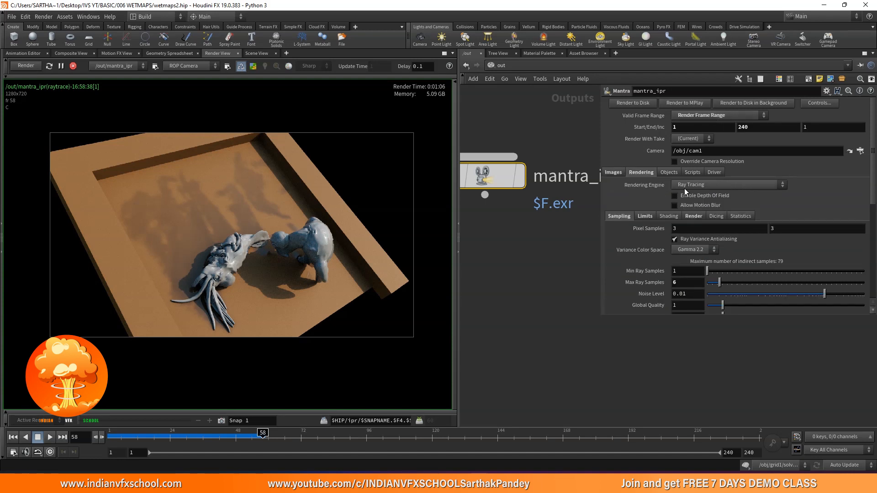
pyautogui.click(719, 185)
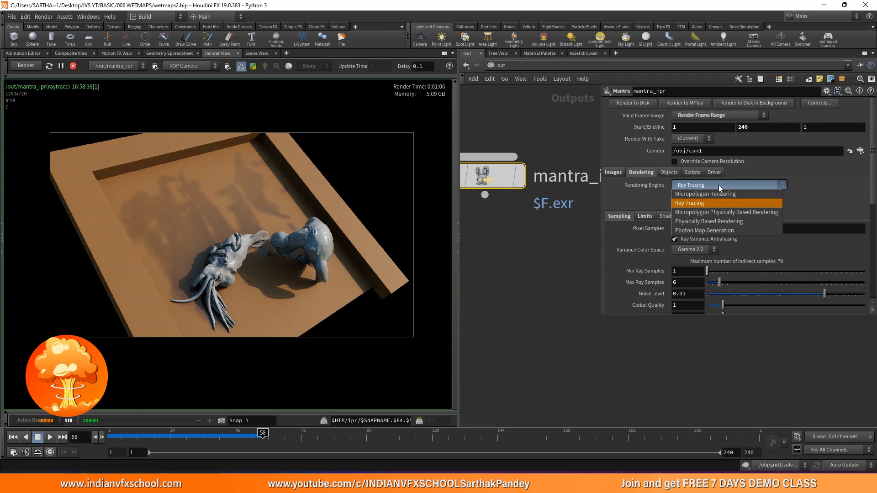
pyautogui.click(714, 221)
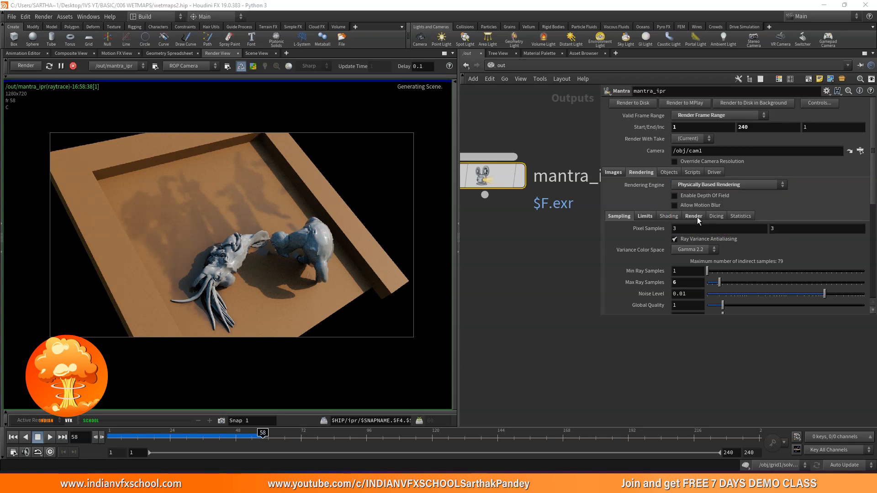
# Step: Pause the live render and create a folder named render inside Desktop/wetmap for mantra_ipr's output picture
pyautogui.click(619, 173)
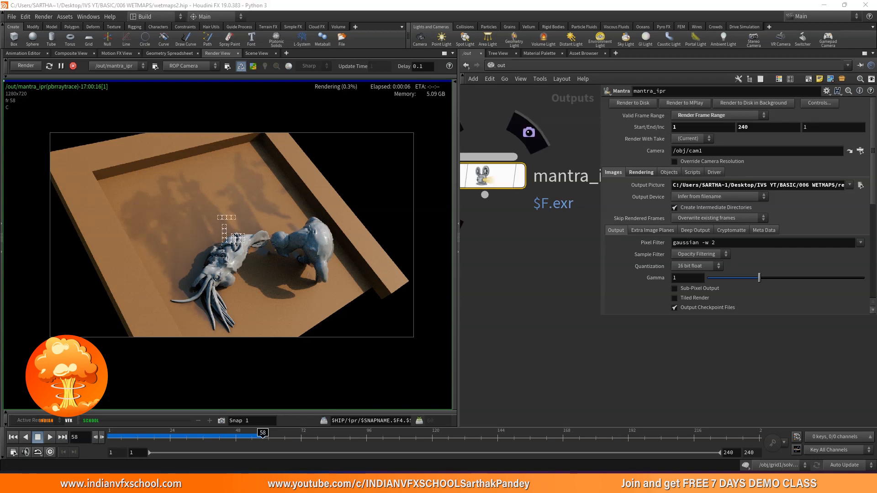
pyautogui.click(61, 66)
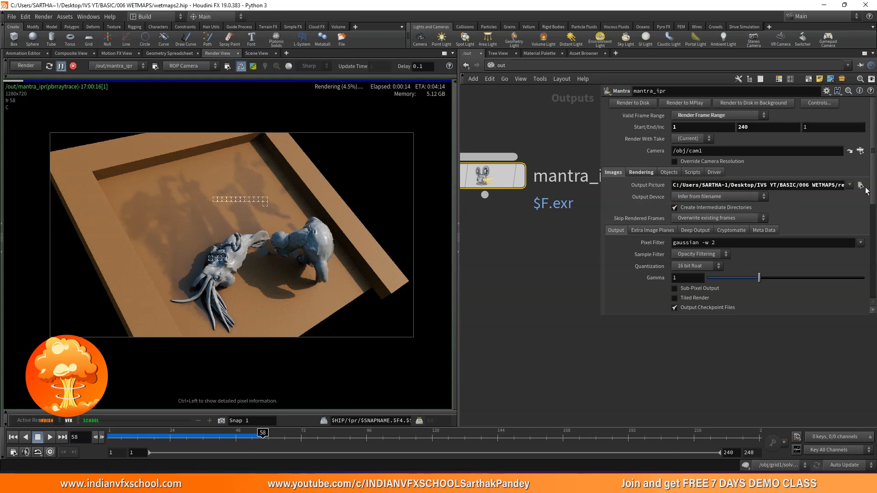
pyautogui.click(860, 185)
pyautogui.click(565, 61)
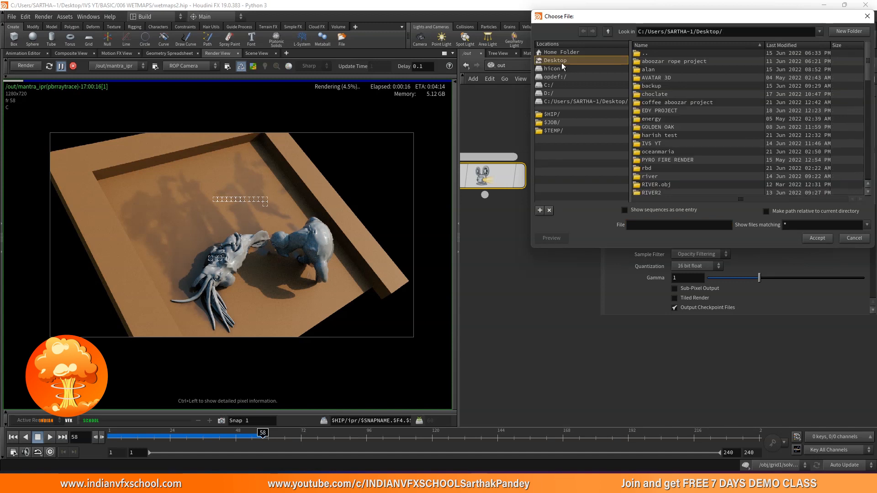
pyautogui.click(796, 46)
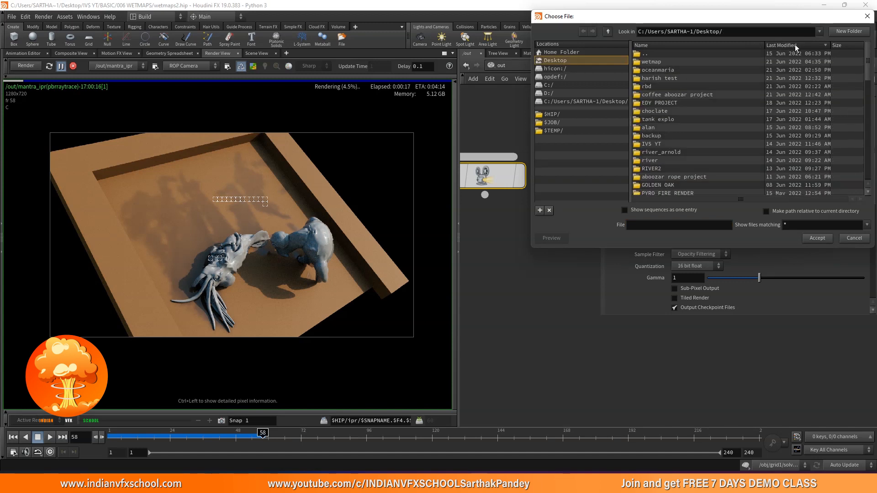
pyautogui.doubleClick(651, 62)
pyautogui.click(846, 31)
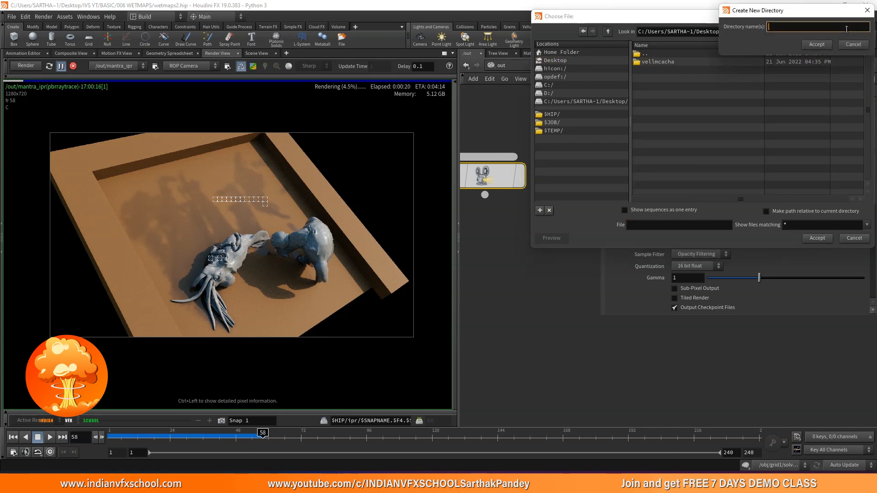
pyautogui.write('render')
pyautogui.press('Return')
# Step: Name the output picture $F.exr in the wetmap/render folder and accept the path
pyautogui.click(672, 224)
pyautogui.write('$')
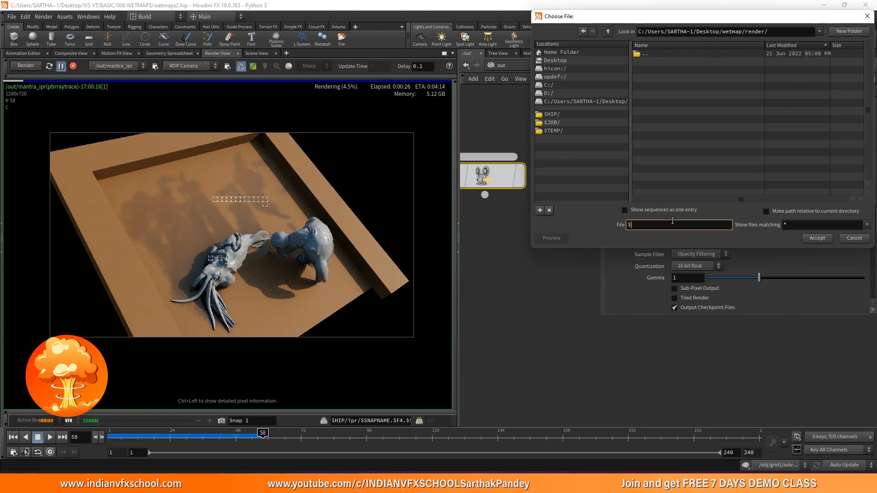
pyautogui.write('F.exr')
pyautogui.press('Return')
# Step: Save the scene and start rendering mantra_ipr's frame range to disk
pyautogui.hotkey('ctrl', 's')
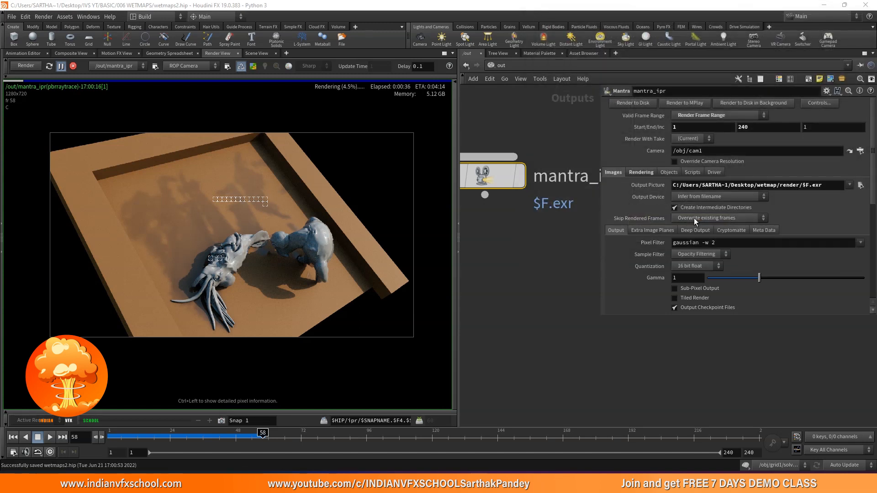
pyautogui.click(632, 104)
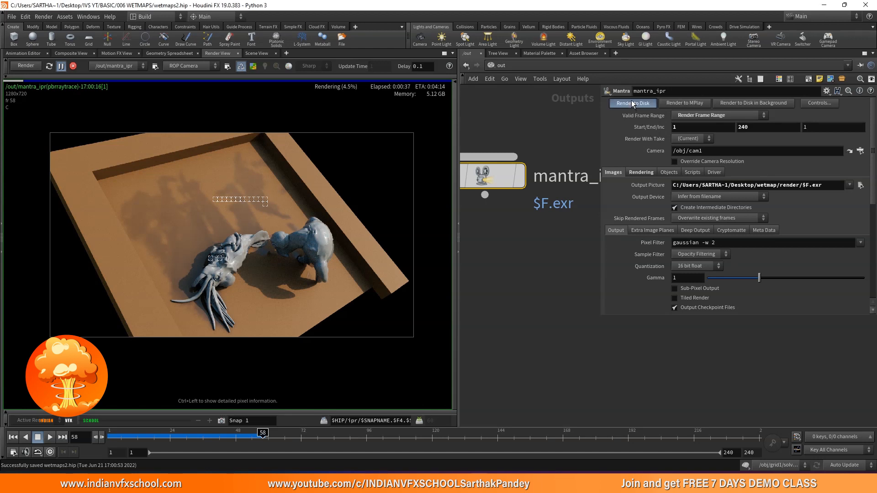